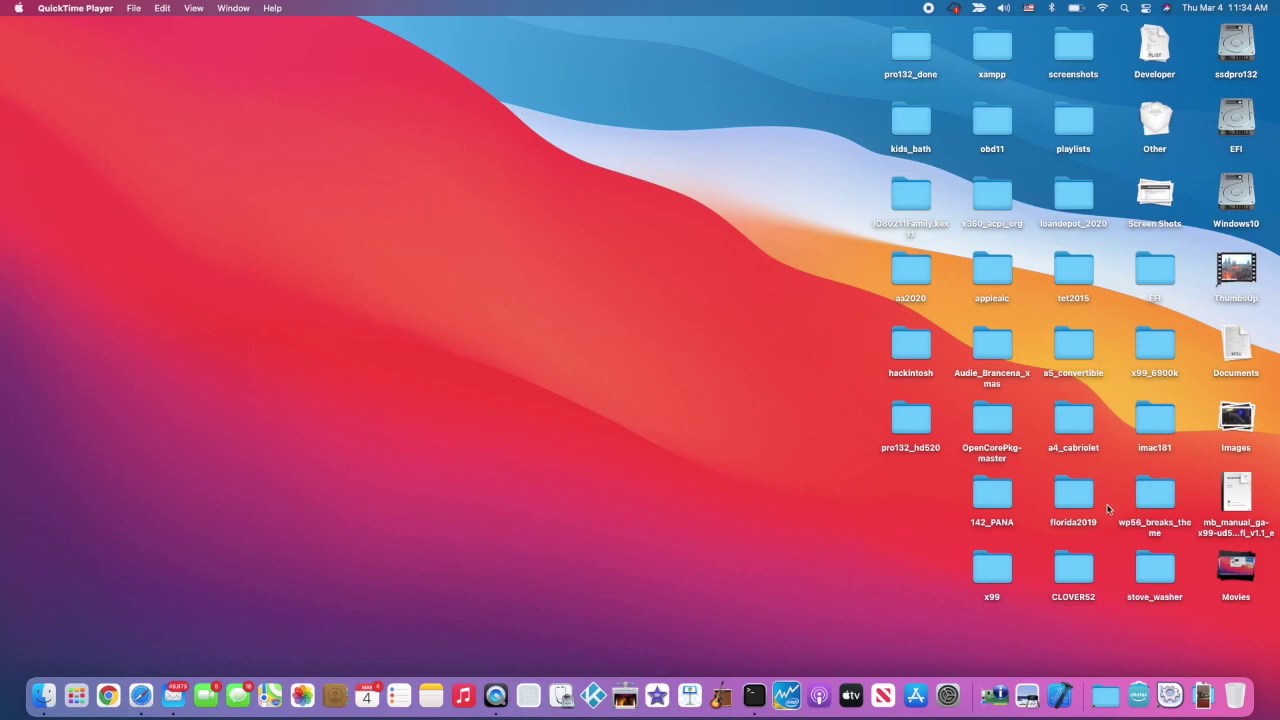
Step: Look through the kexts/Other folder under CLOVER on the EFI volume and return to the top EFI folder
double_click(1229, 130)
double_click(507, 178)
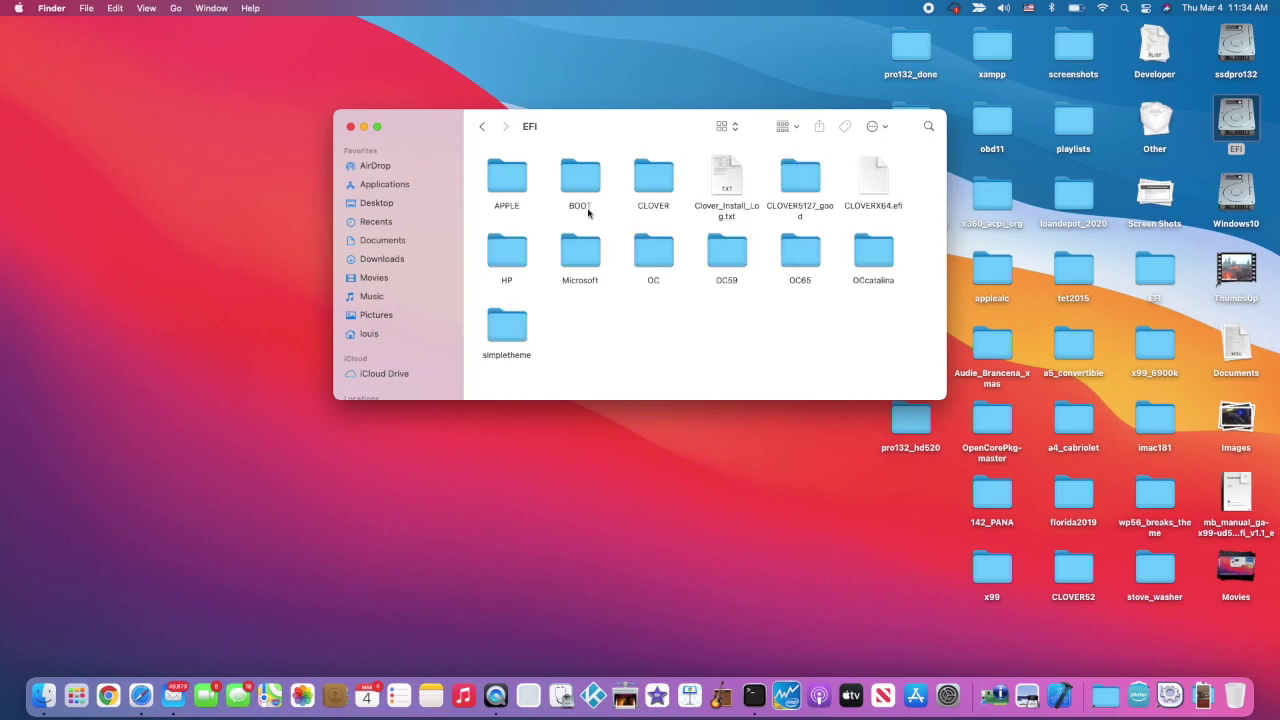
double_click(651, 178)
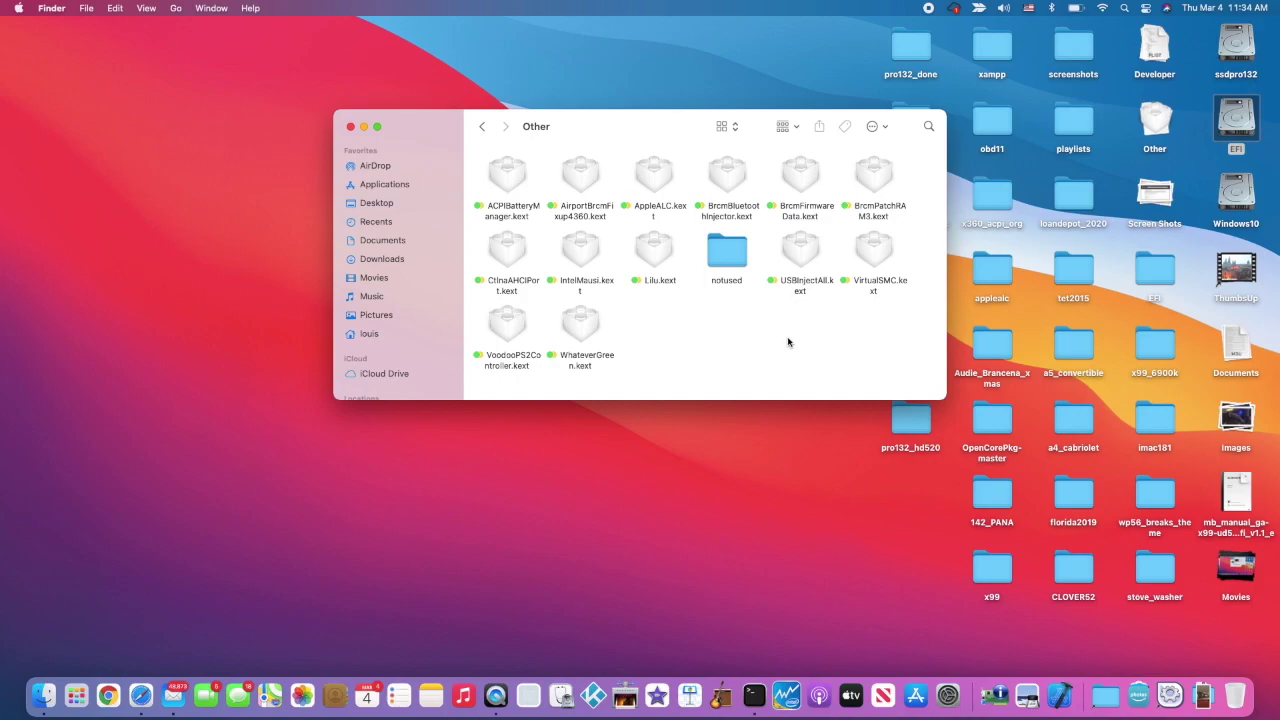
click(482, 127)
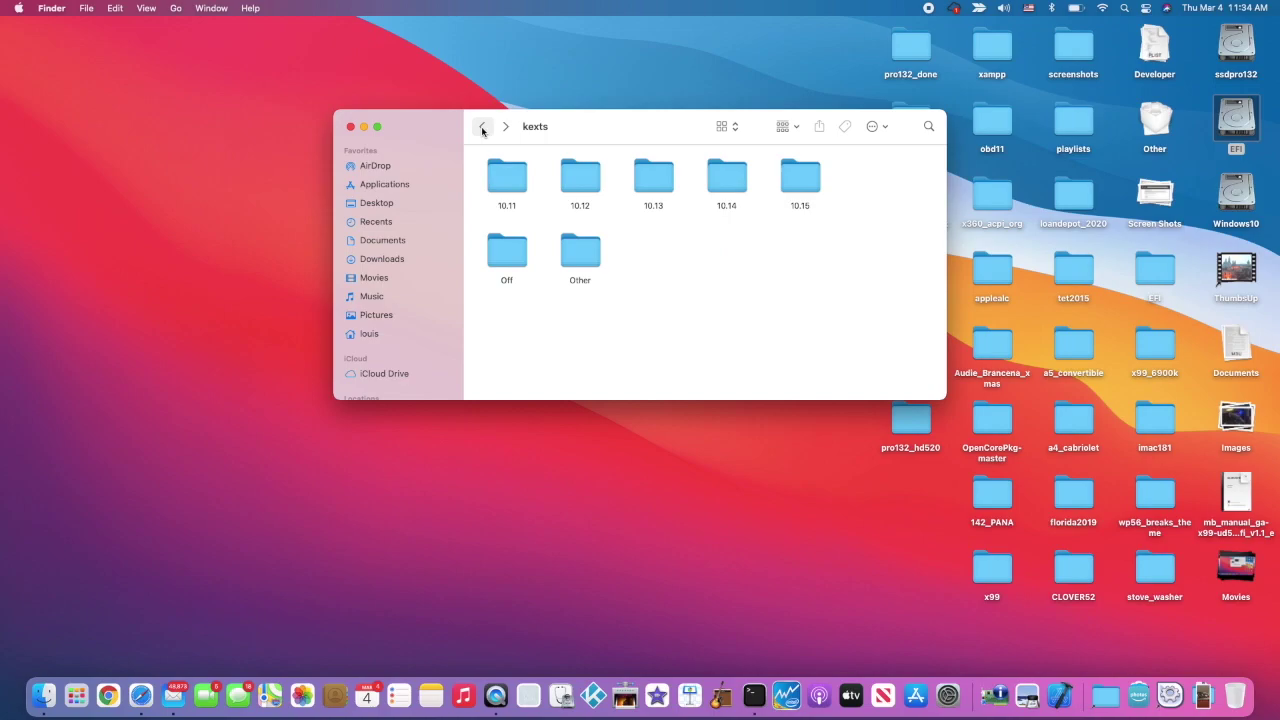
click(482, 127)
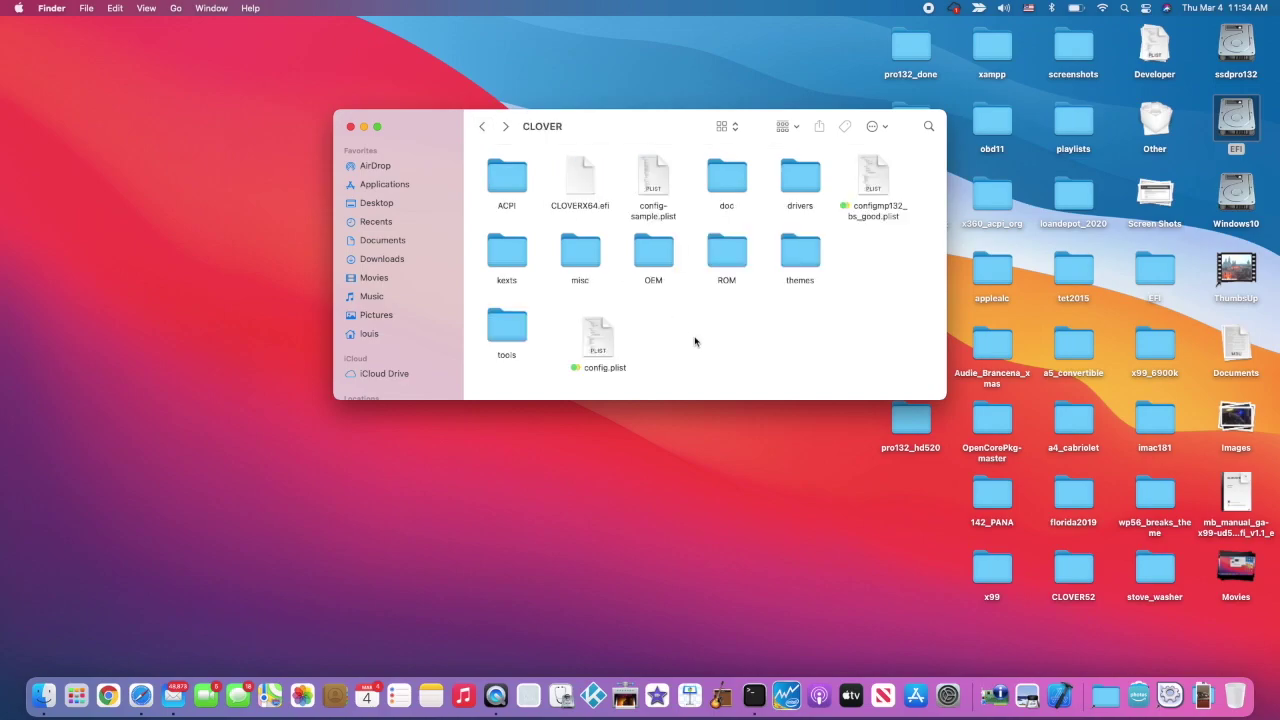
key(super+Up)
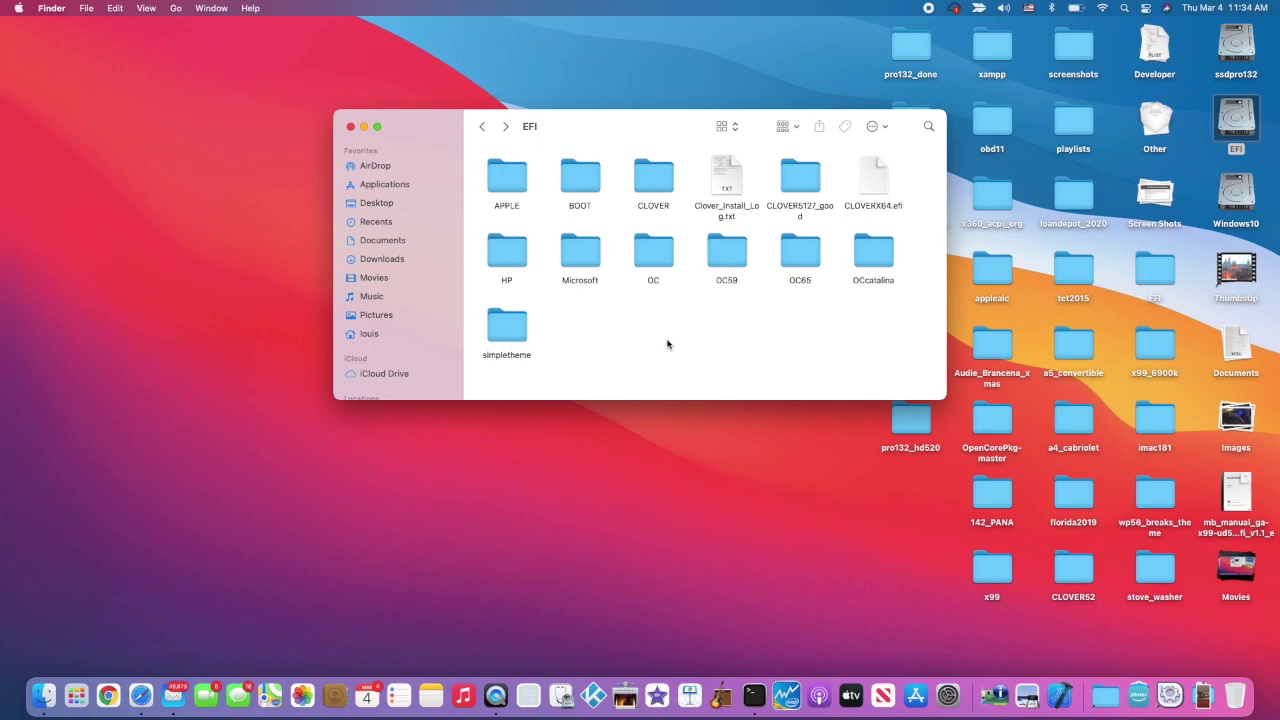
Step: Open the config.plist file from the CLOVER folder
double_click(653, 177)
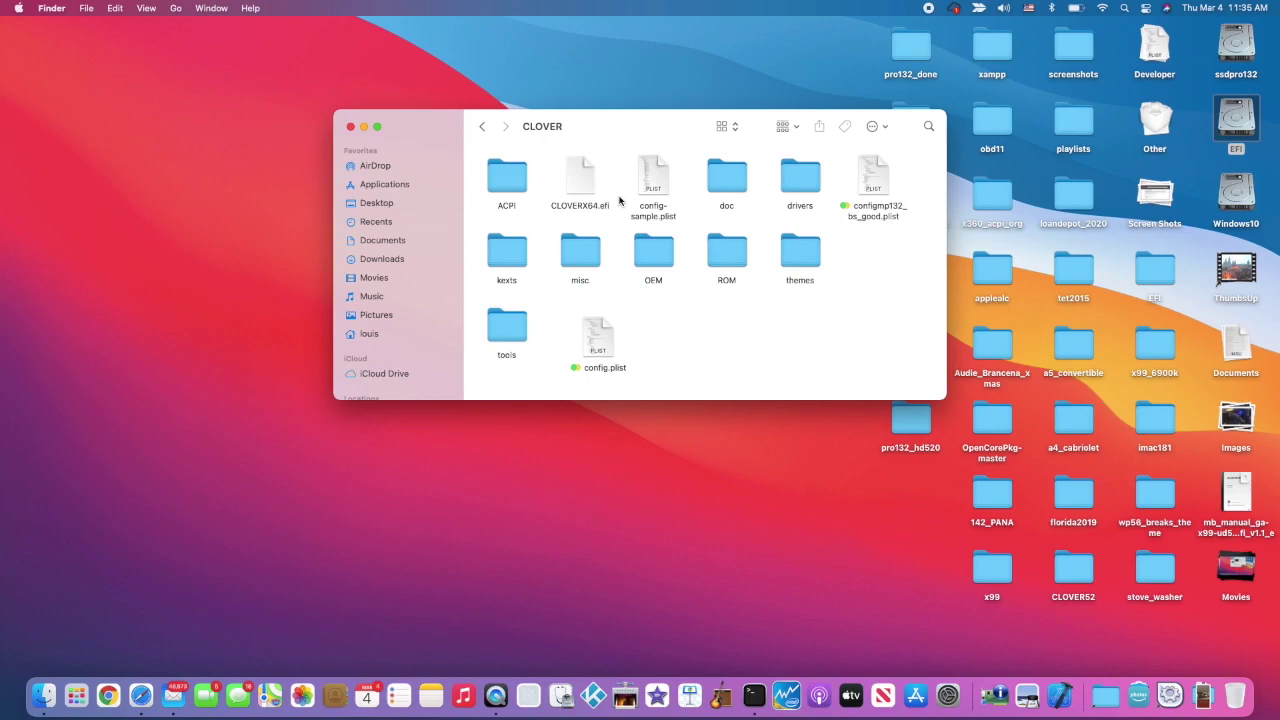
click(598, 338)
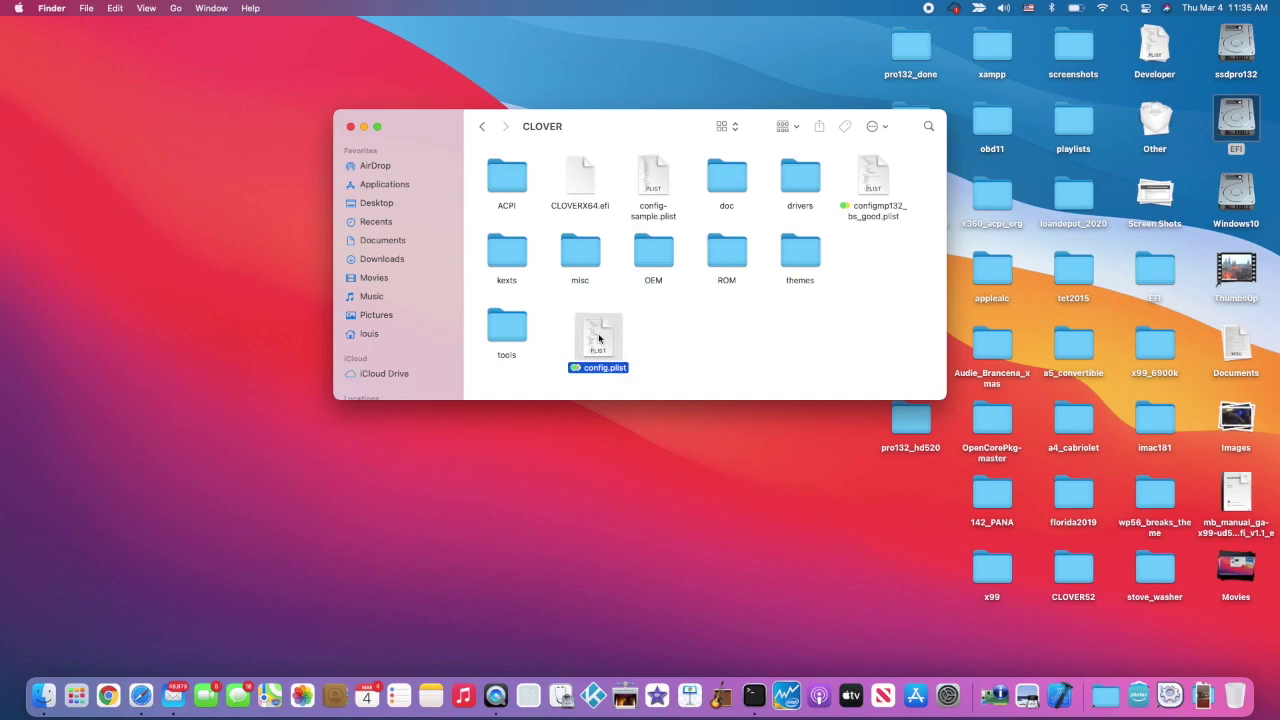
double_click(598, 338)
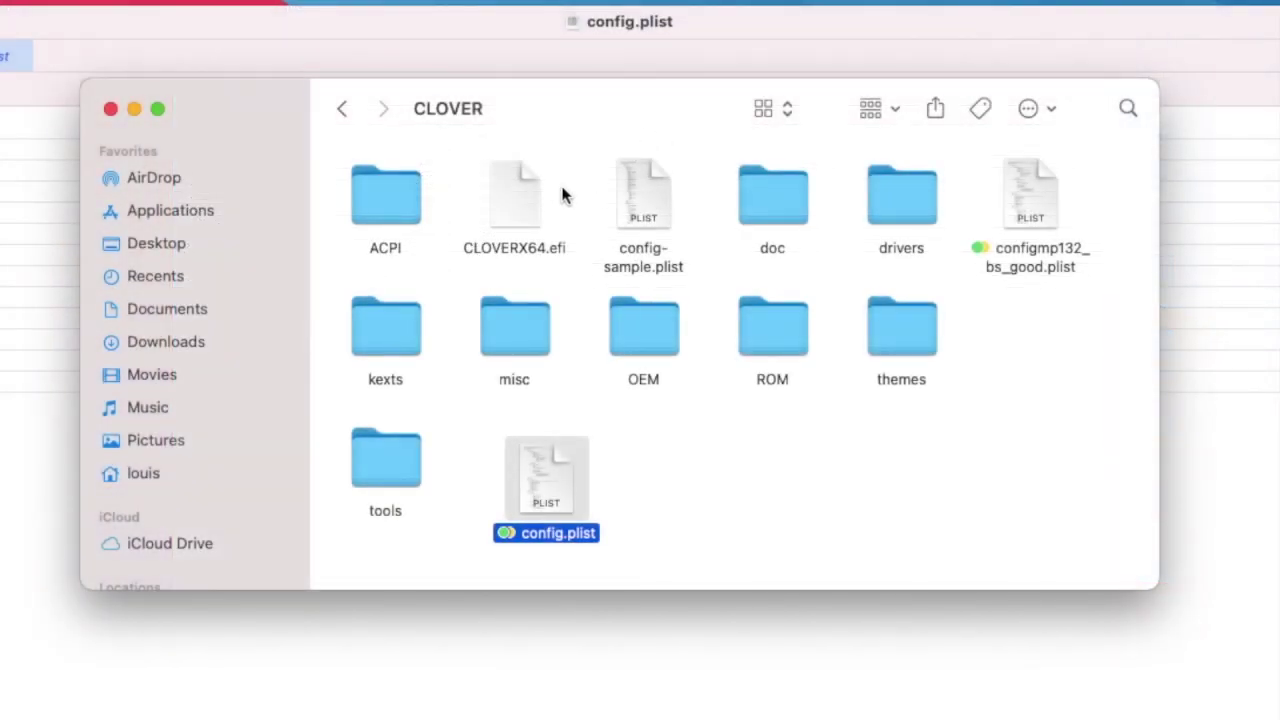
Step: Locate DSDTorg_rtc4.aml in CLOVER's ACPI patched folder and check the laptop's battery status
double_click(386, 200)
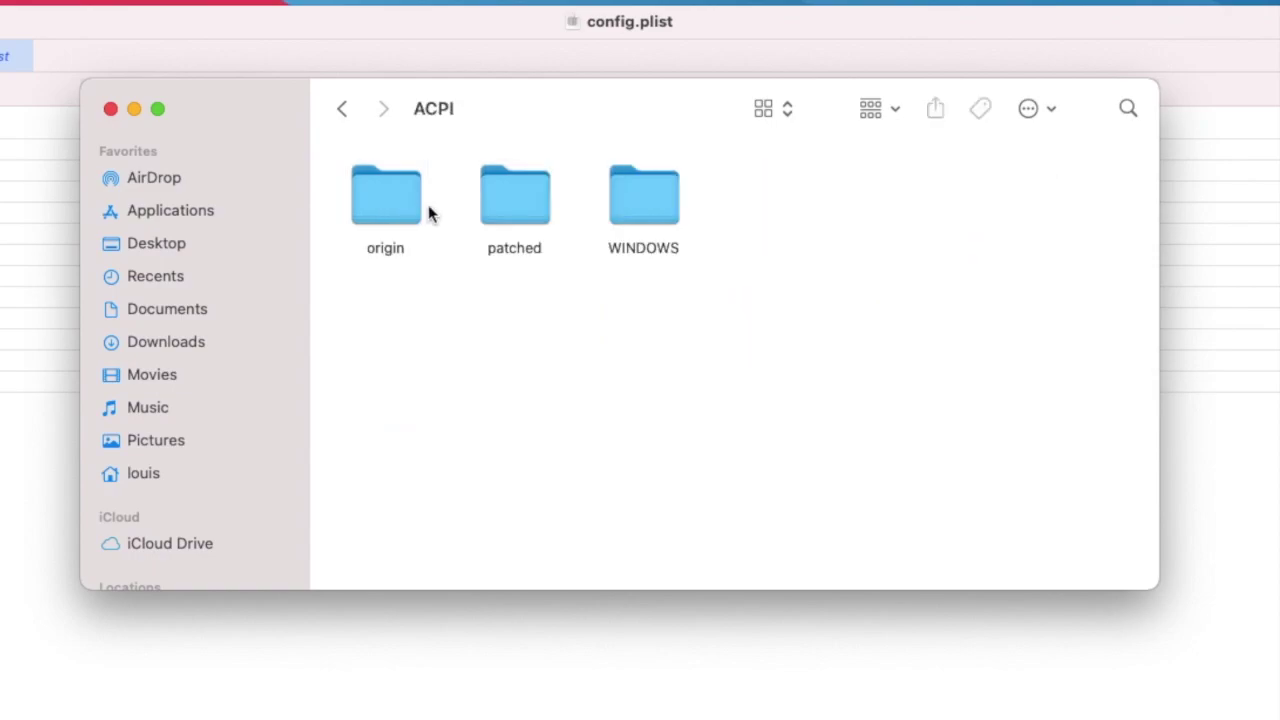
click(528, 199)
double_click(526, 199)
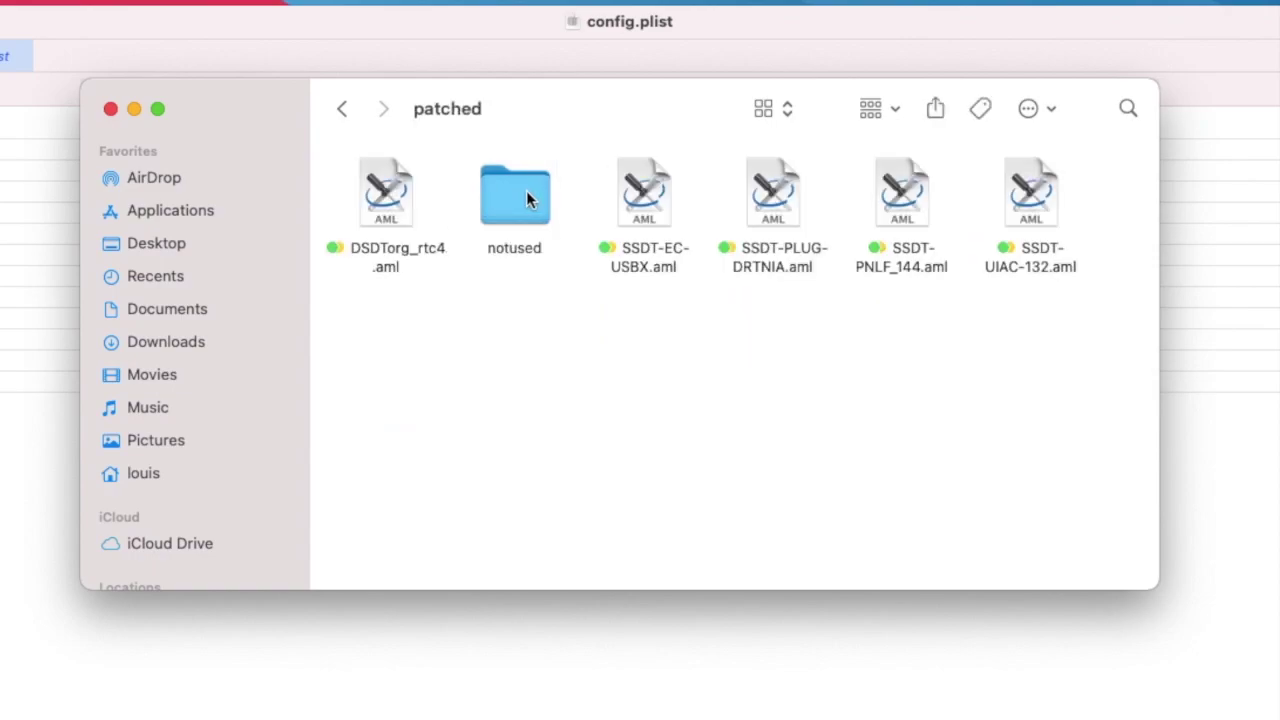
click(526, 195)
click(548, 421)
click(390, 275)
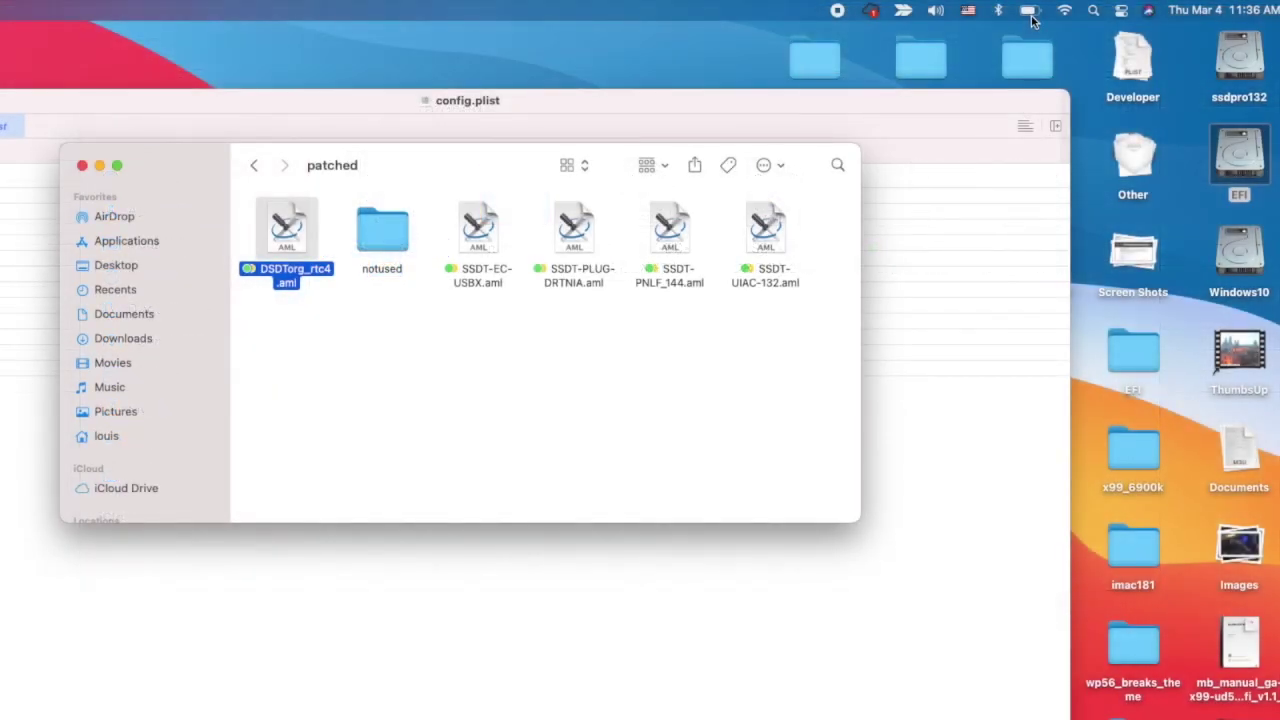
click(1031, 13)
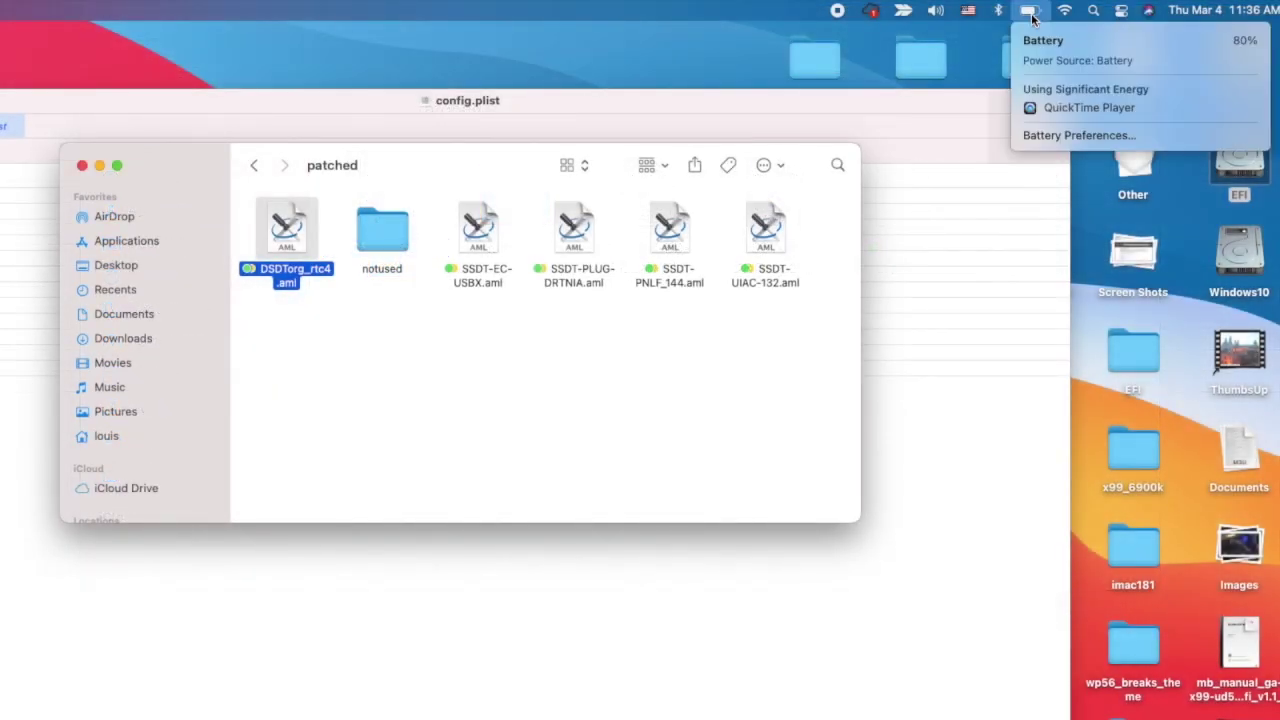
click(1031, 13)
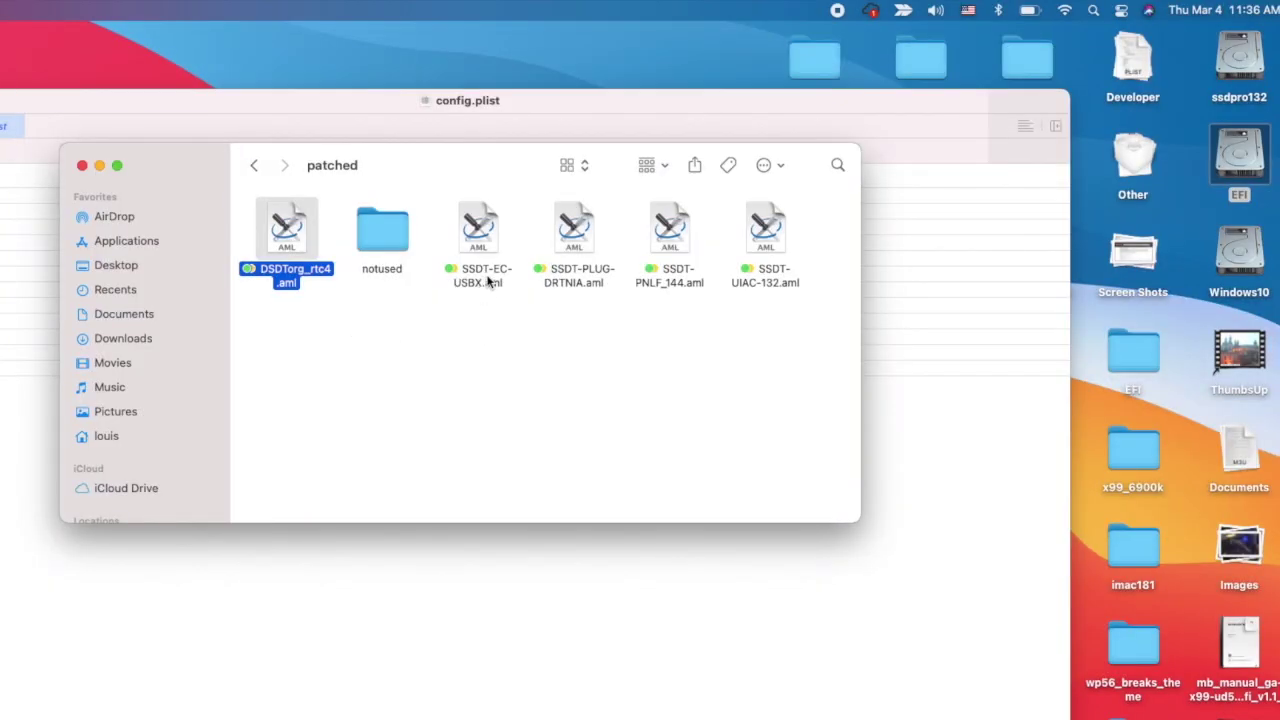
Step: Go through the SSDT-EC-USBX, SSDT-PLUG-DRTNIA, SSDT-PNLF_144 and SSDT-UIAC-132 files in the patched folder one by one
click(490, 283)
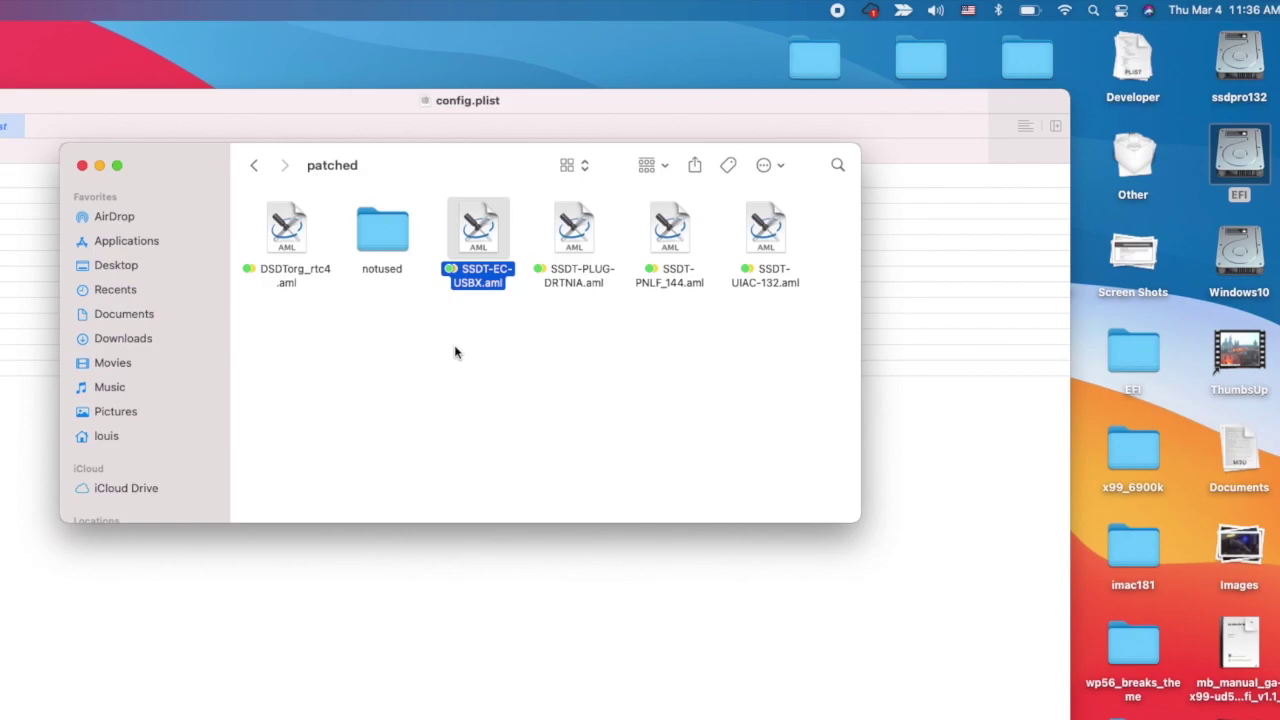
click(589, 275)
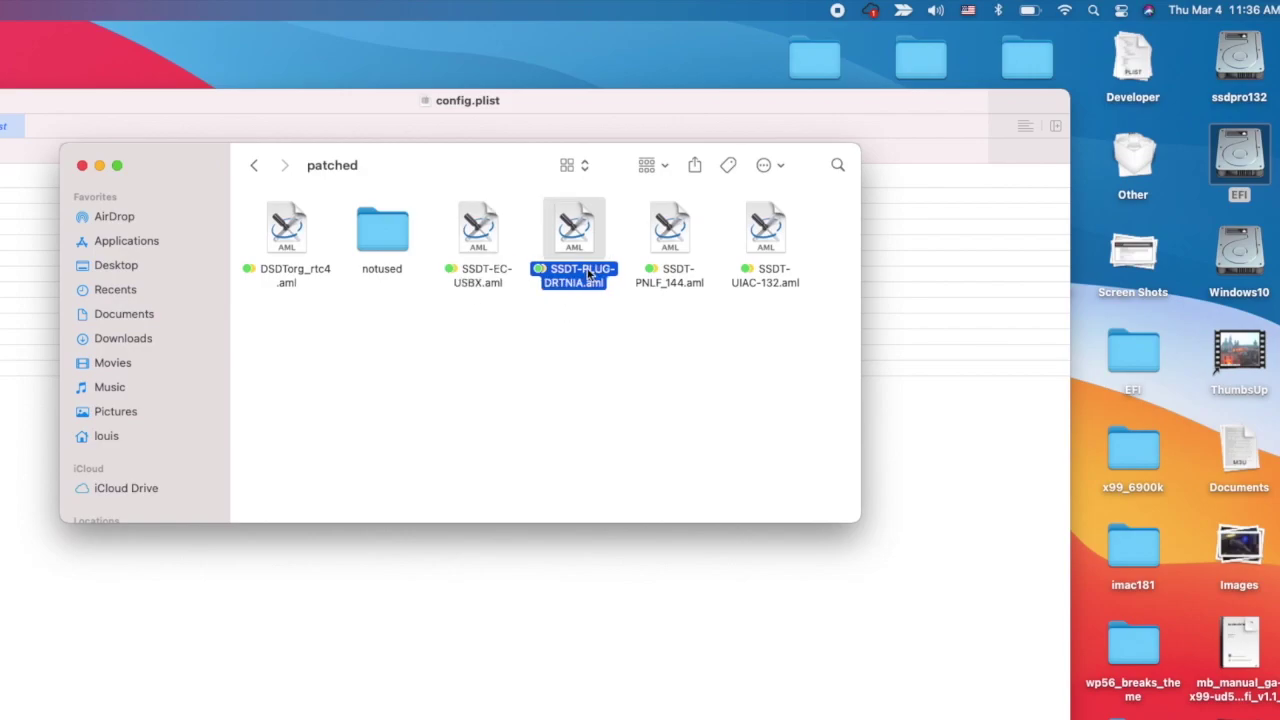
click(688, 284)
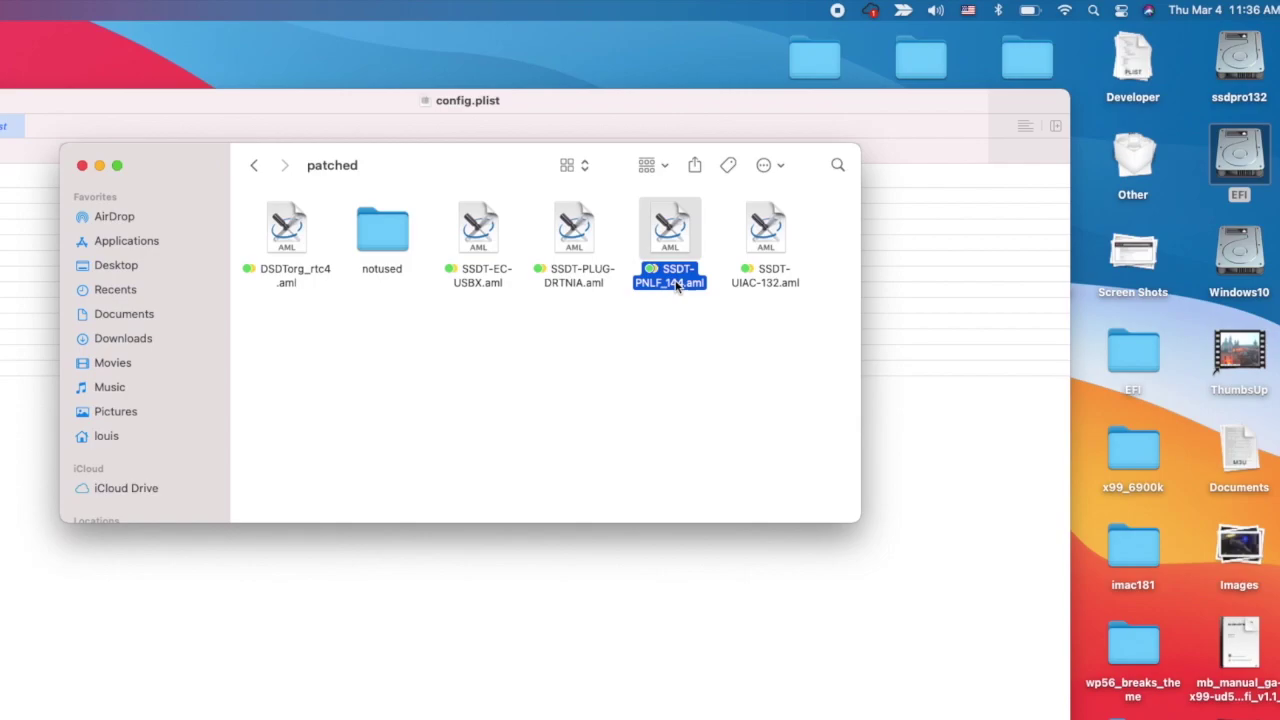
click(768, 288)
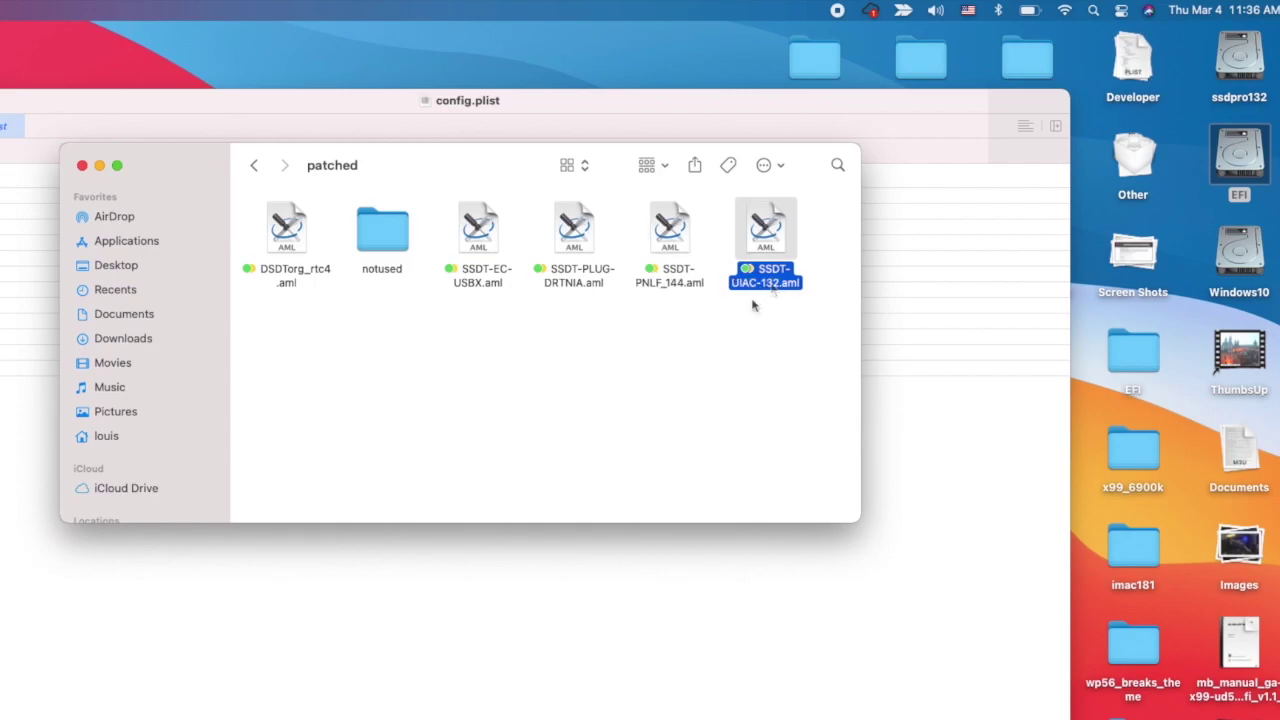
Step: Open SSDT-UIAC-132.aml, review its USB port definitions to the end, and close it
double_click(770, 228)
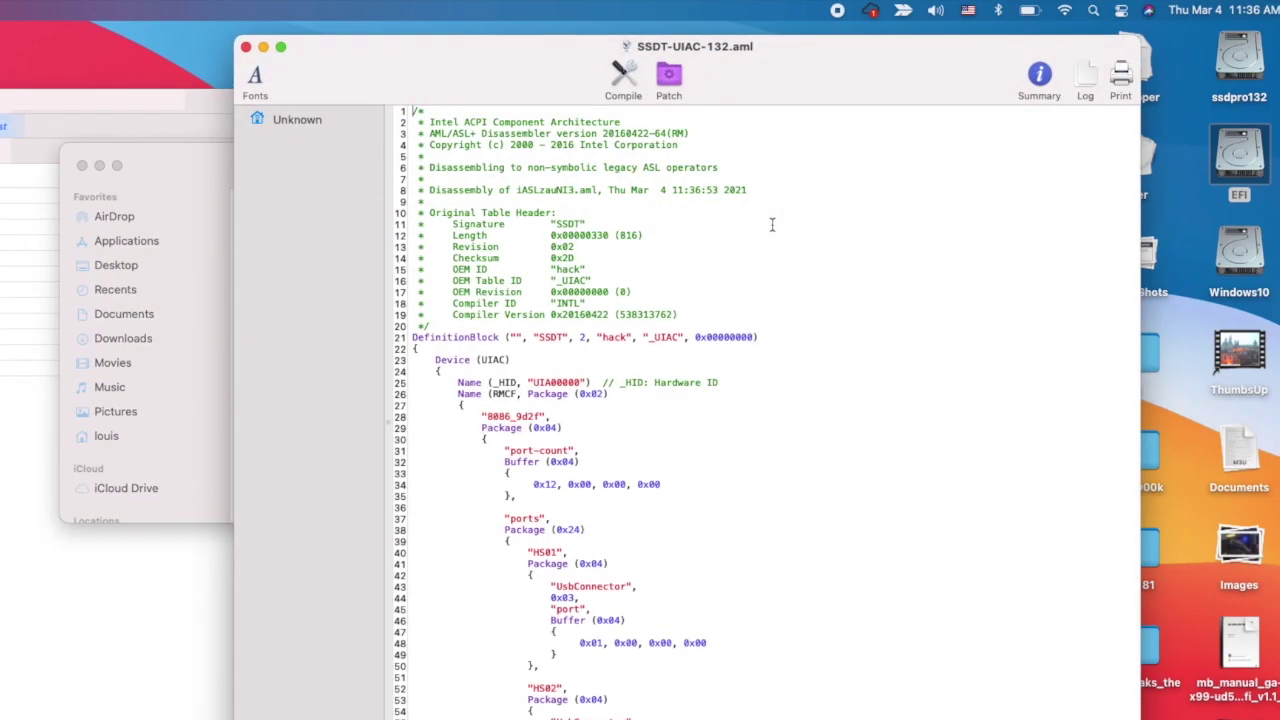
scroll(790, 270, down, 20)
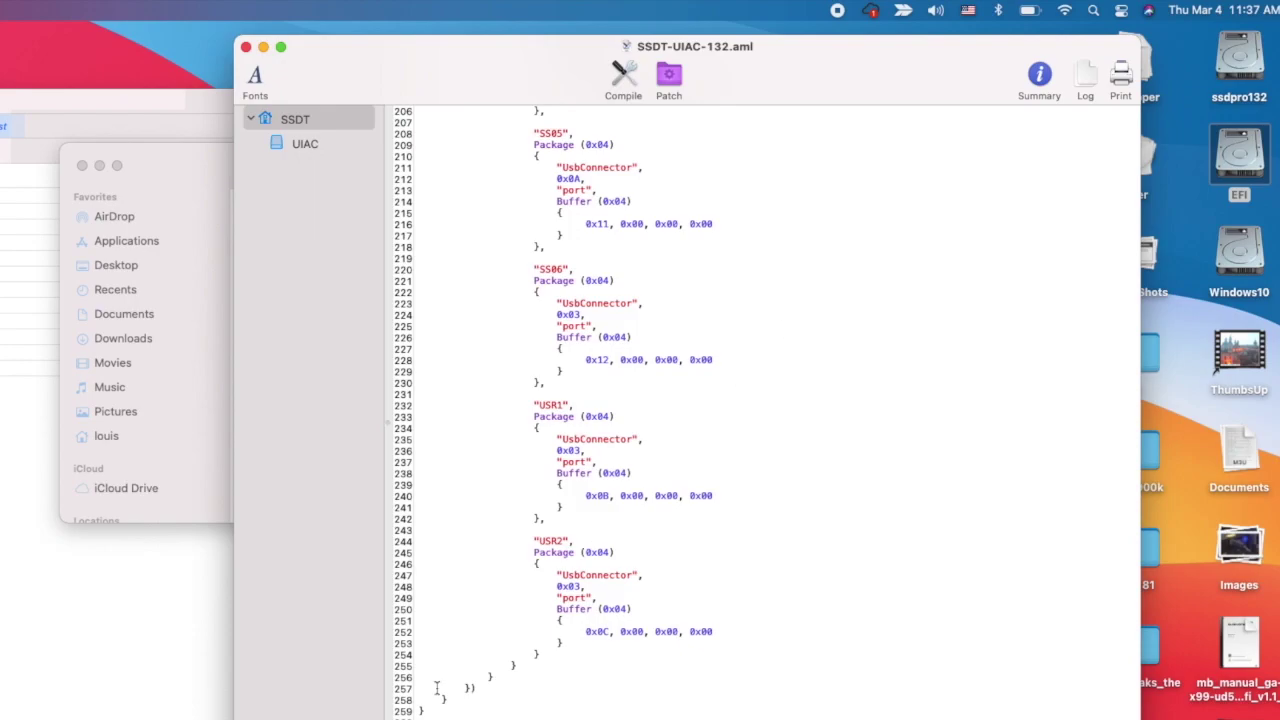
click(246, 46)
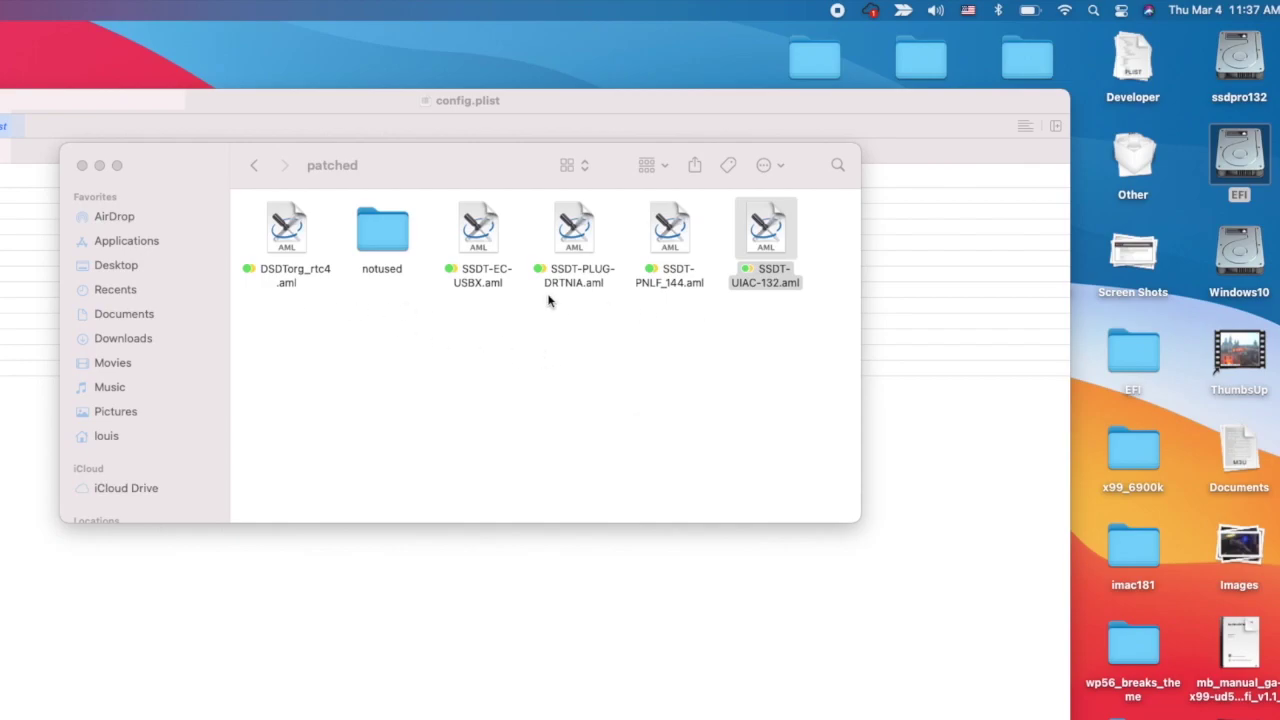
Step: Go to CLOVER's UEFI drivers folder and review its drivers, including OpenRuntime, HfsPlus, NTFS, EmuVariableUefi, ApfsDriverLoader and NvmExpressDxe
click(252, 164)
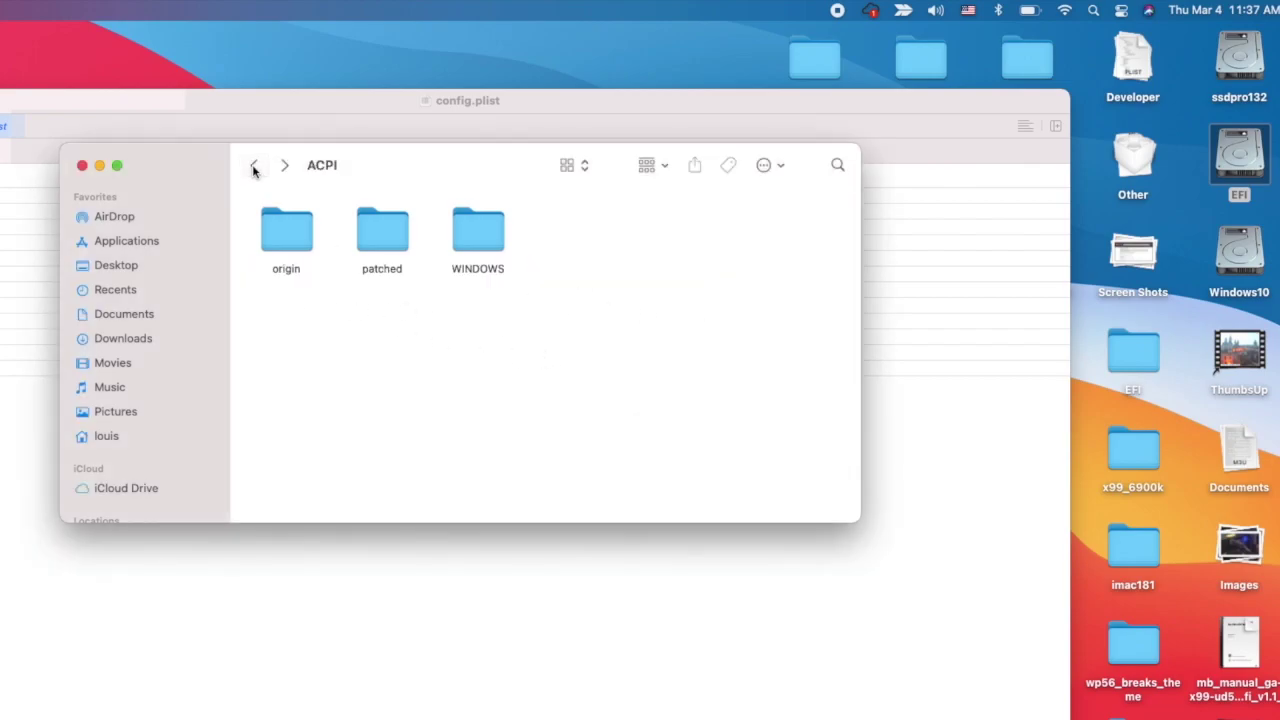
click(252, 164)
double_click(666, 232)
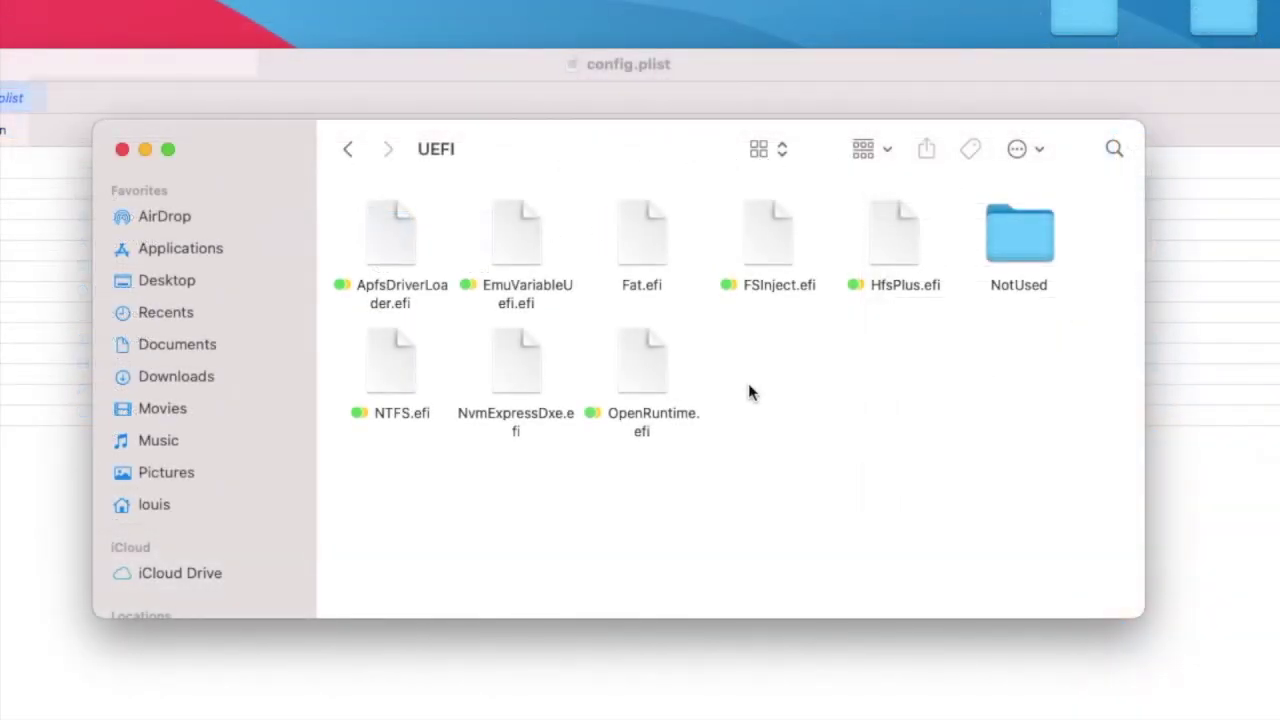
click(648, 426)
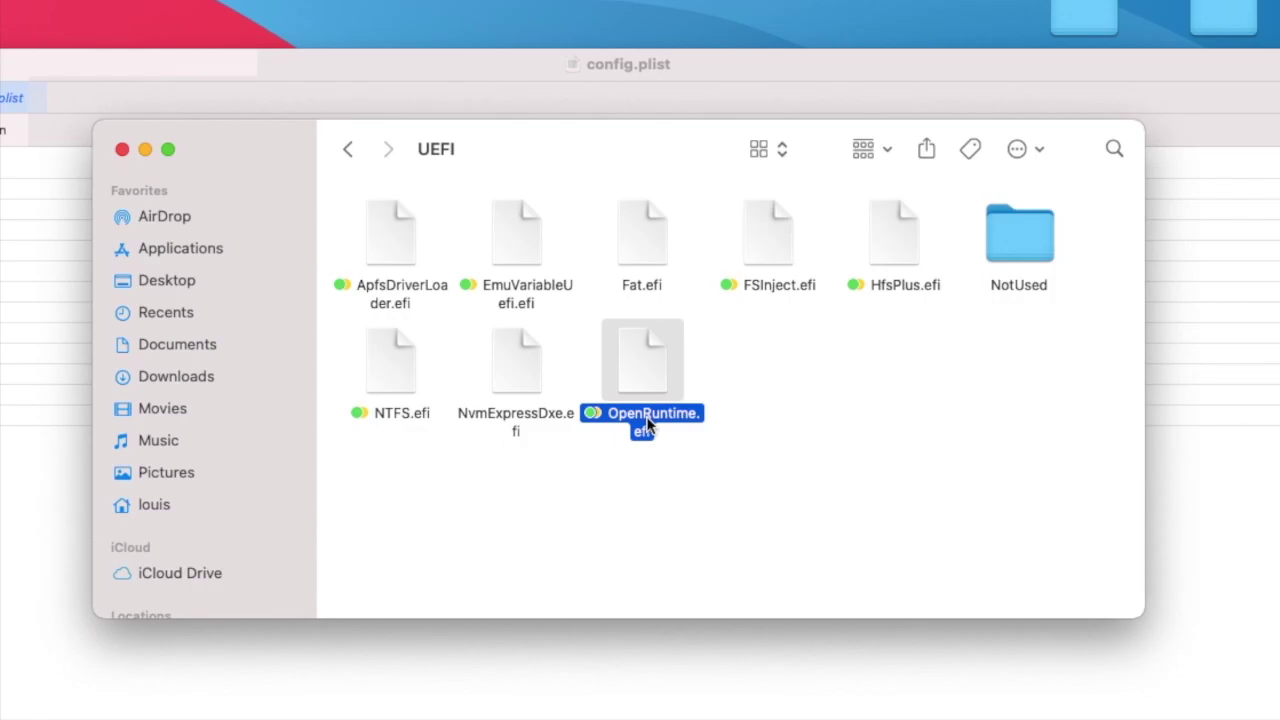
click(900, 291)
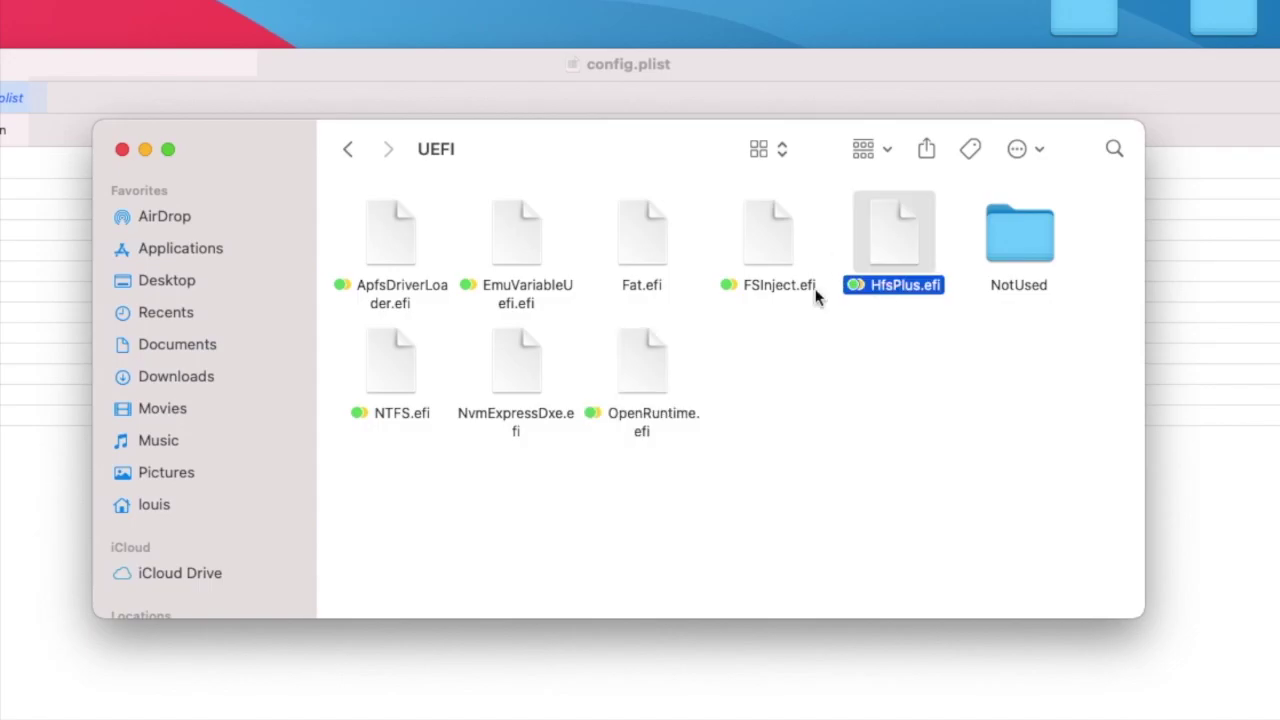
click(387, 437)
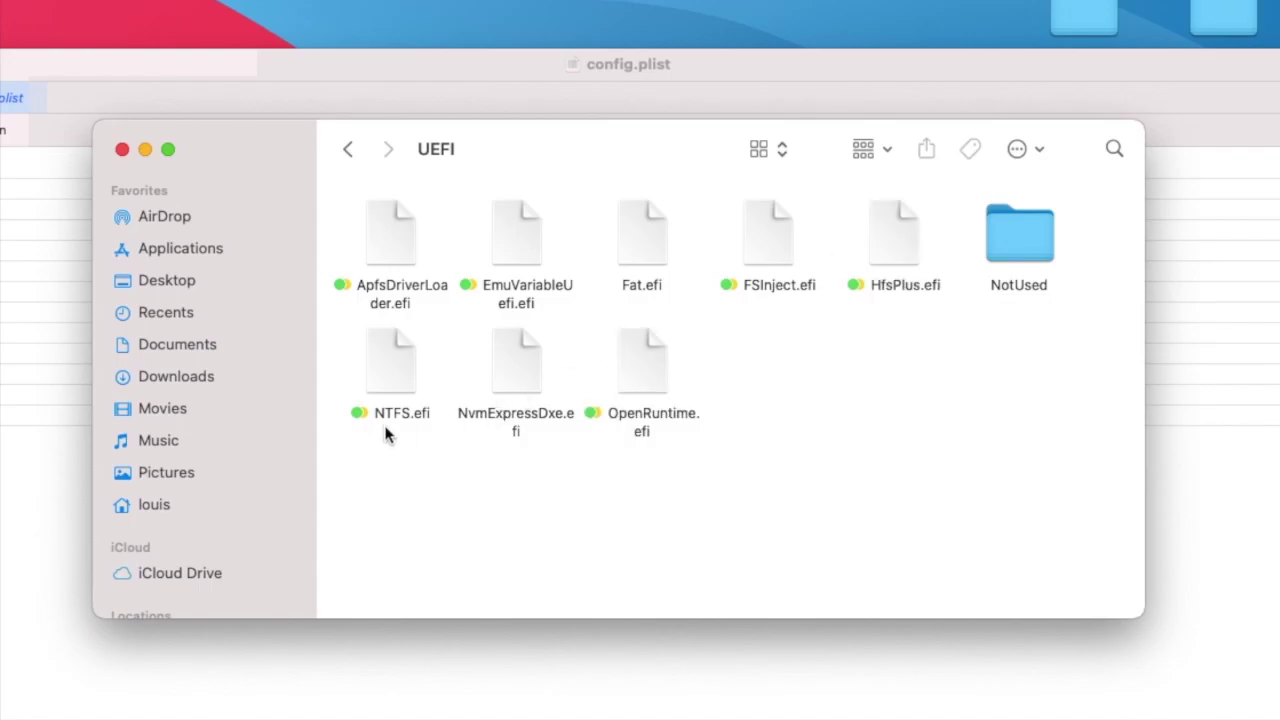
click(390, 418)
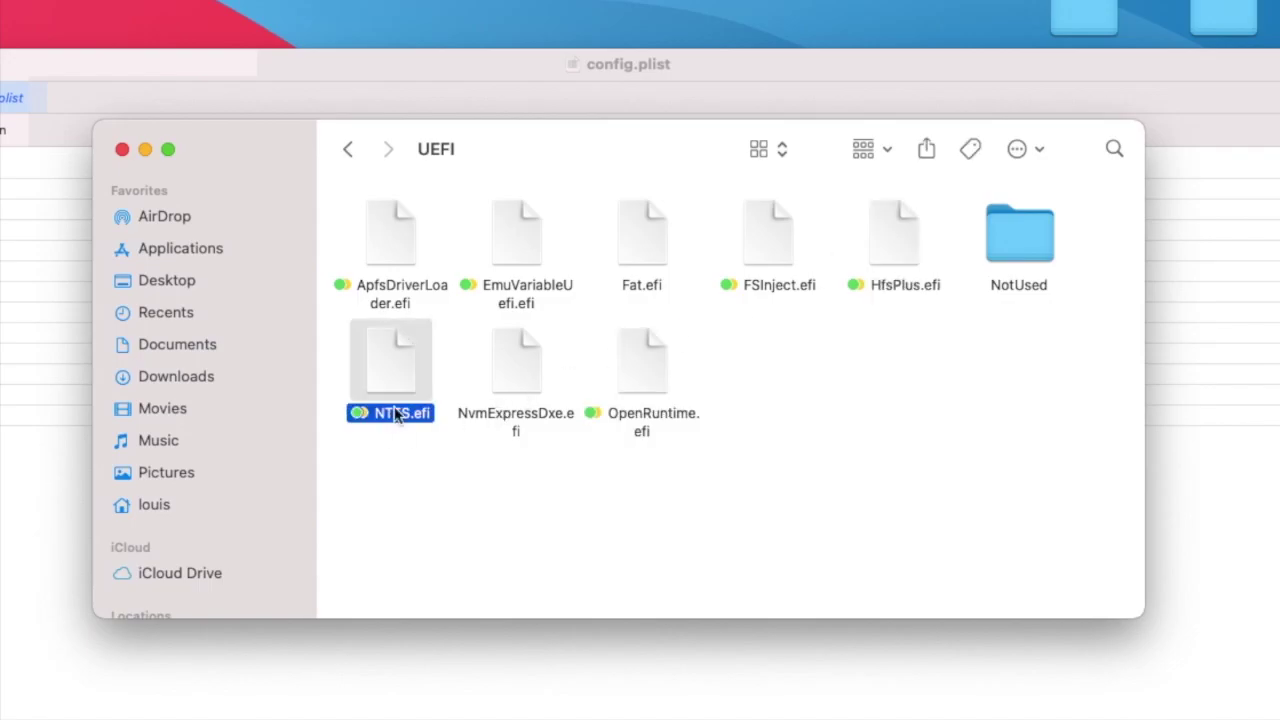
click(777, 280)
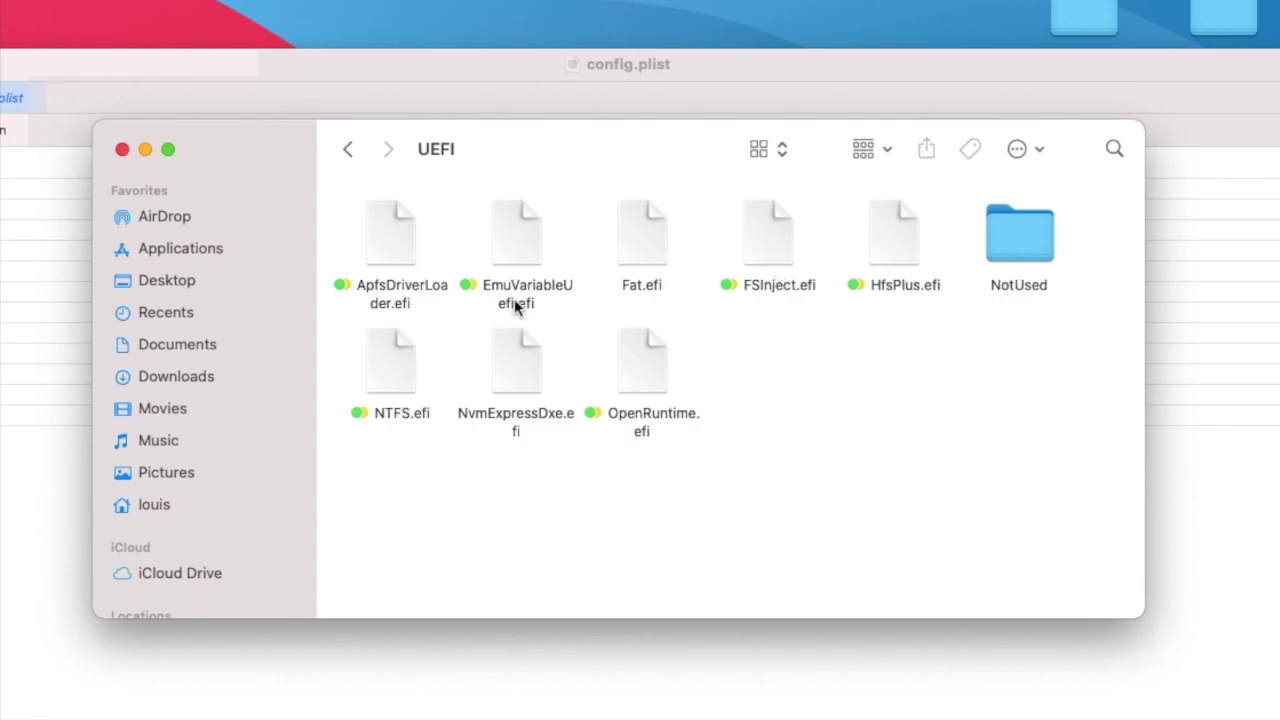
click(521, 253)
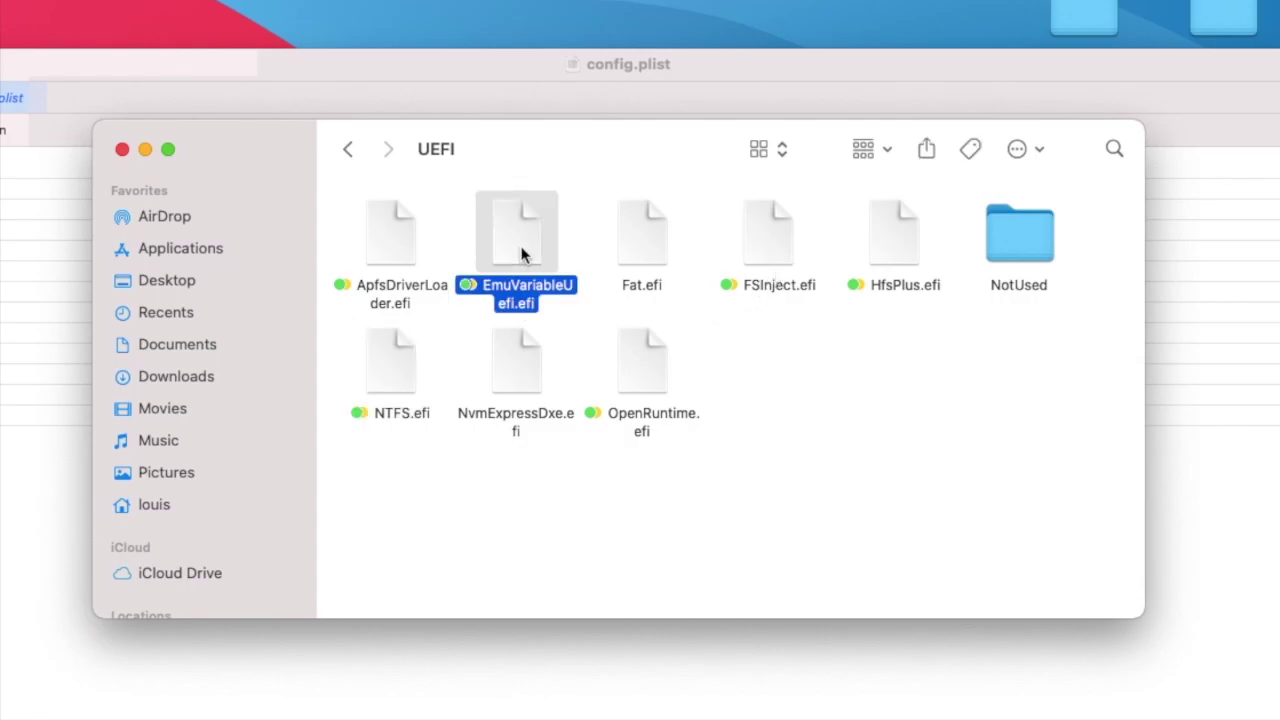
click(388, 290)
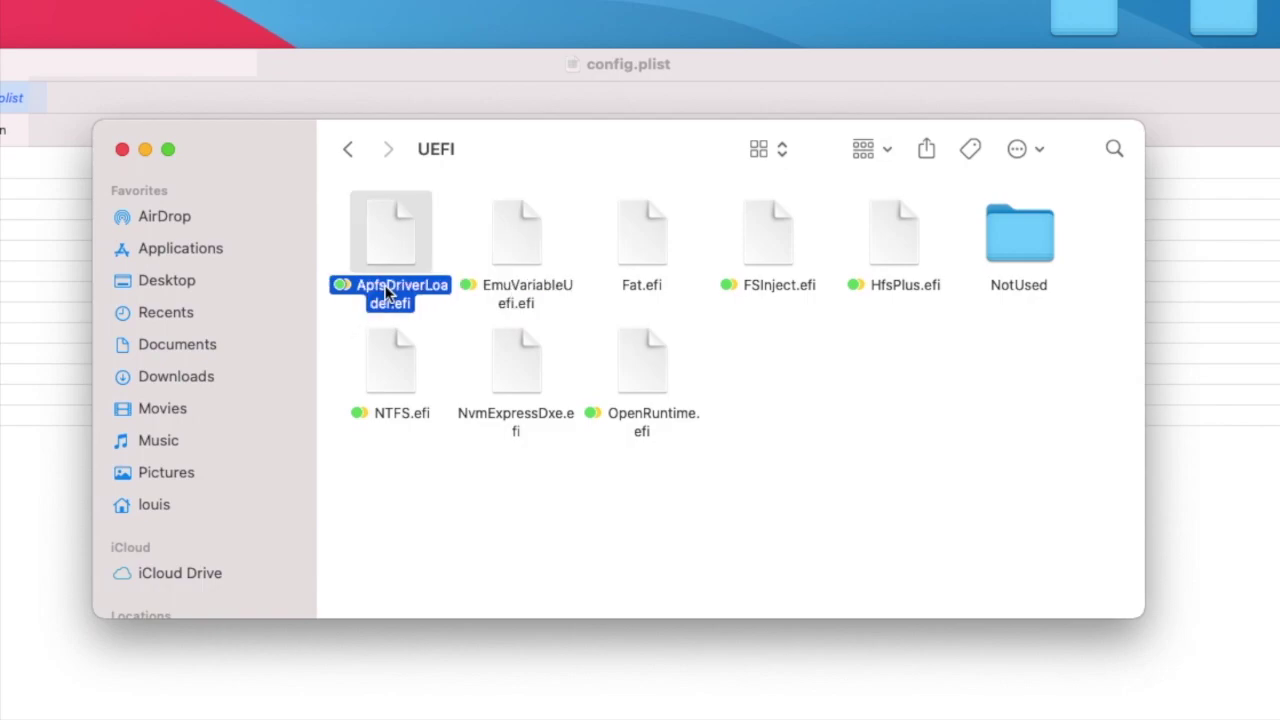
click(523, 374)
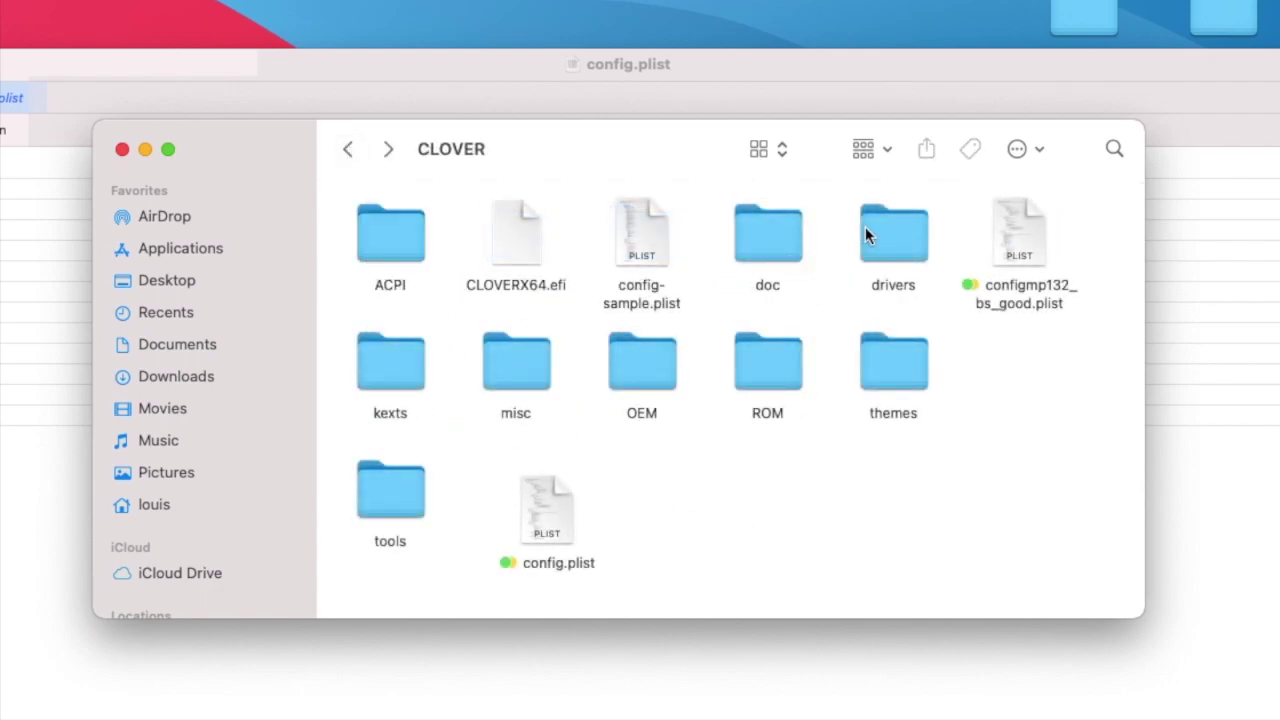
Step: Go to the Other folder inside CLOVER's kexts folder and show the info windows of all its kexts, leaving out the notused folder
double_click(521, 370)
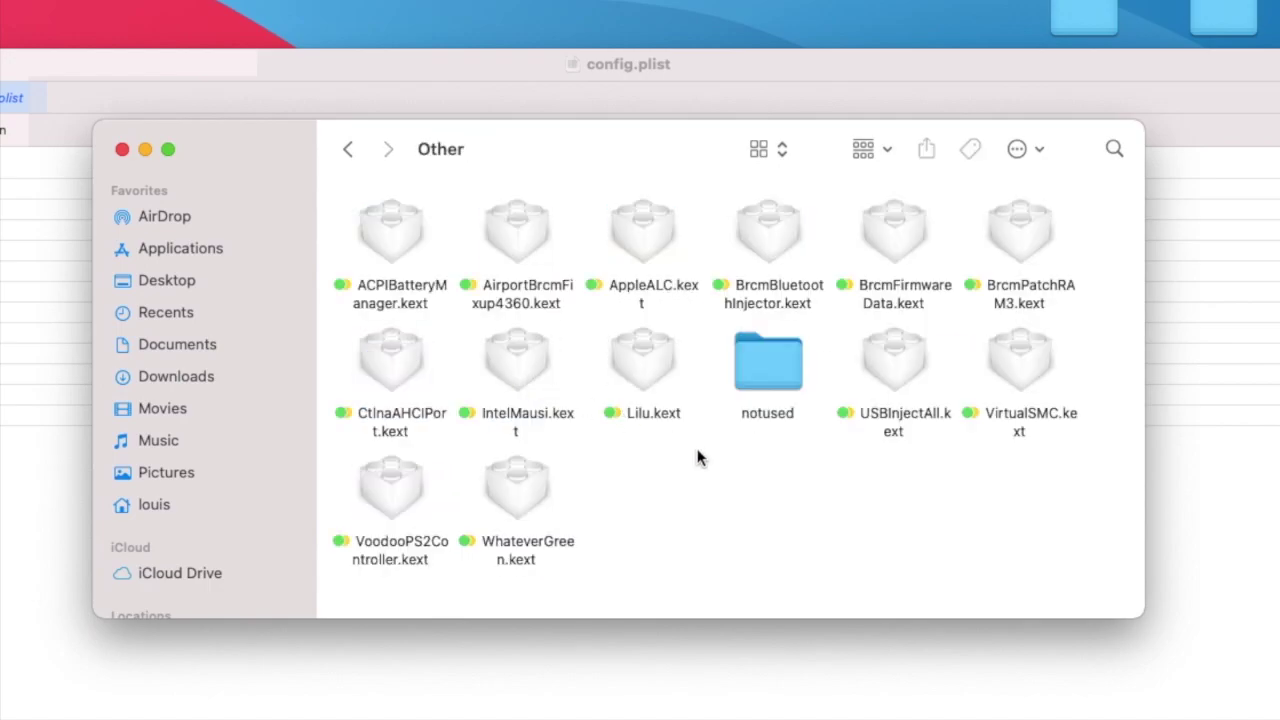
click(394, 236)
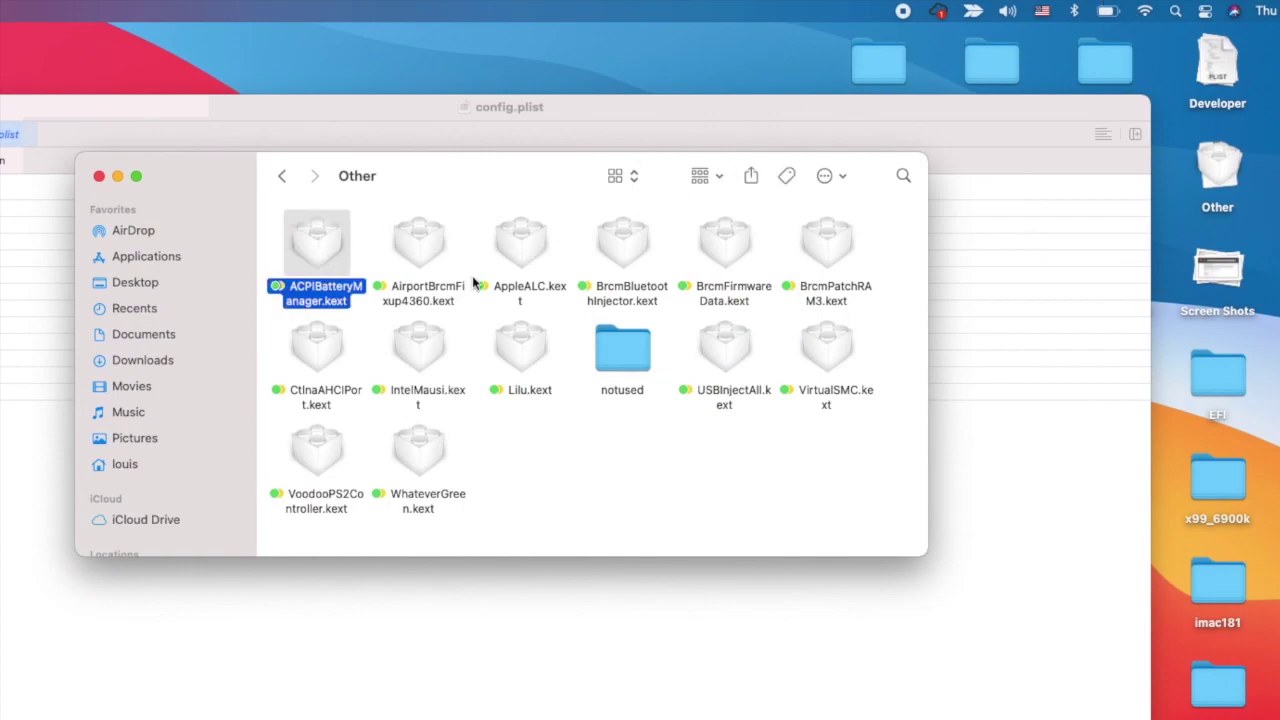
super+click(424, 295)
super+click(520, 240)
super+click(622, 240)
super+click(723, 343)
super+click(724, 240)
super+click(826, 240)
super+click(826, 345)
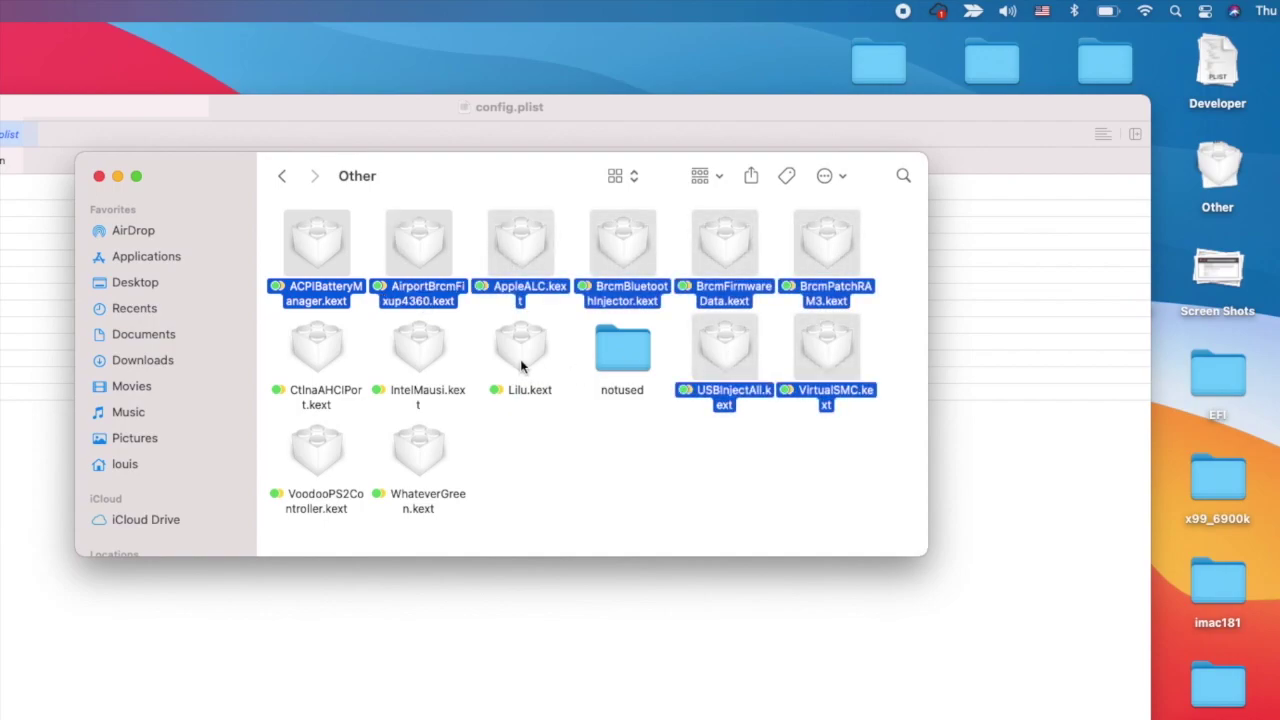
super+click(521, 366)
super+click(417, 367)
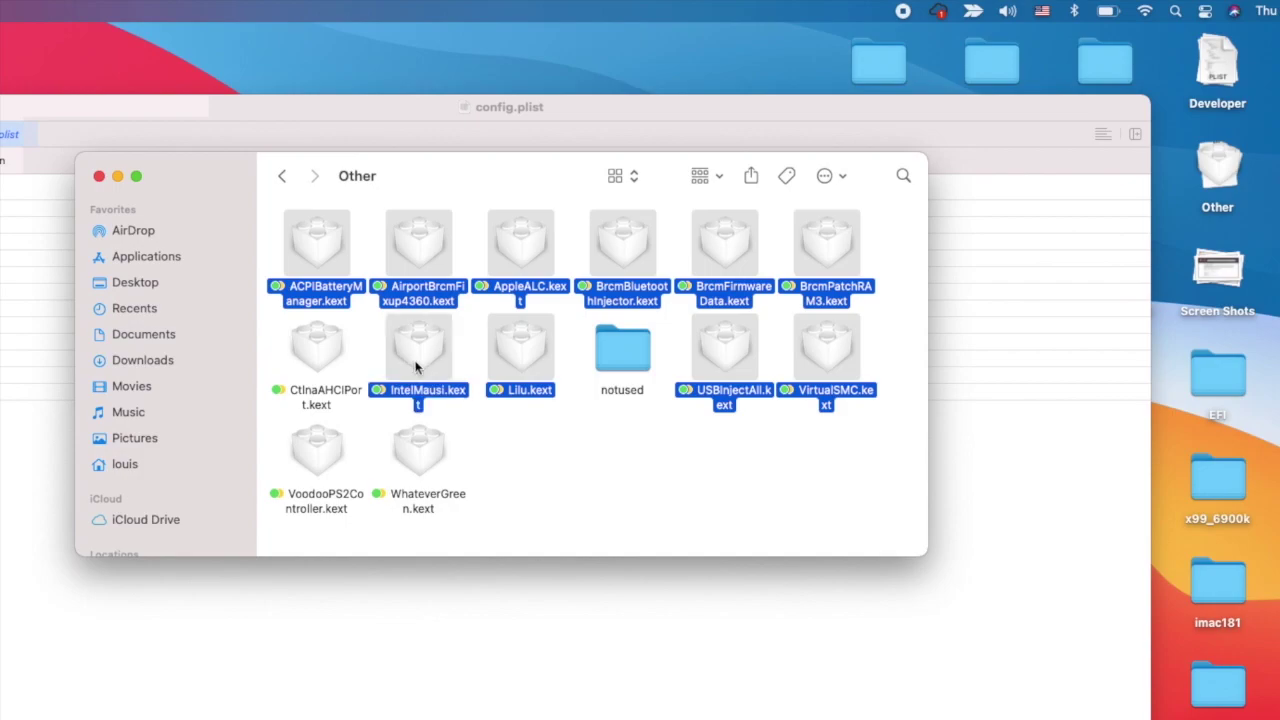
super+click(307, 346)
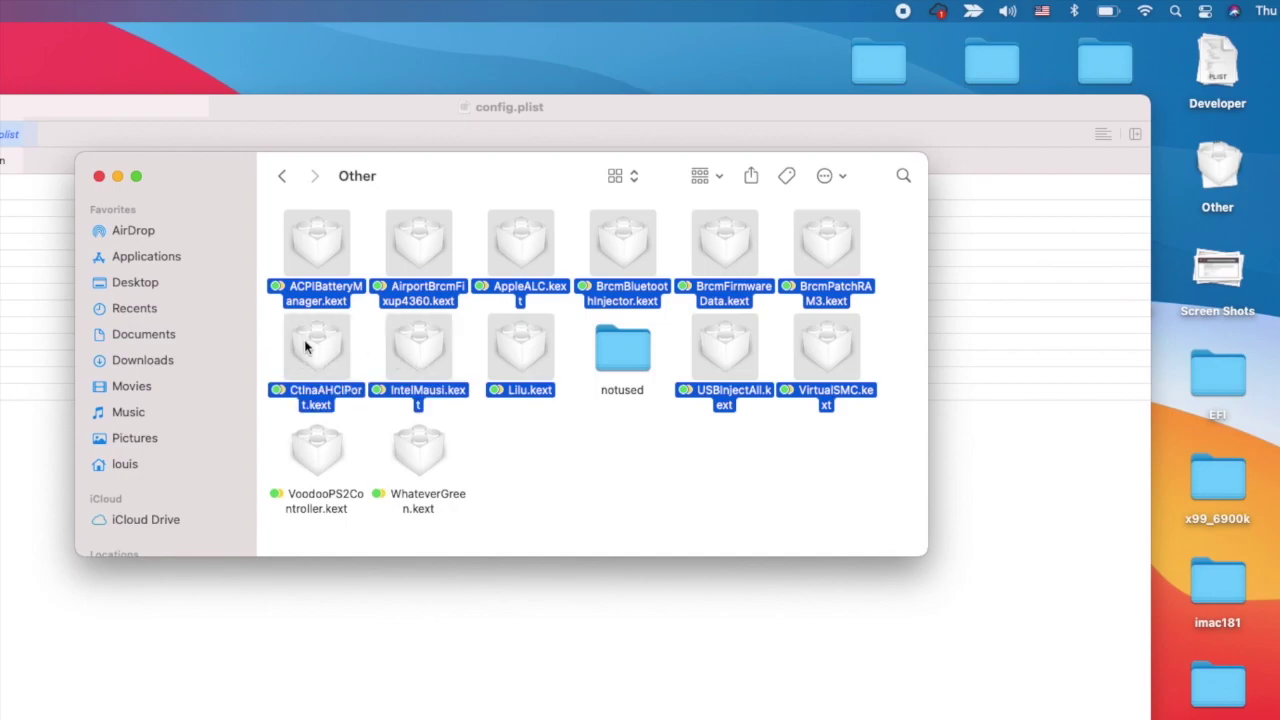
super+click(305, 446)
super+click(419, 464)
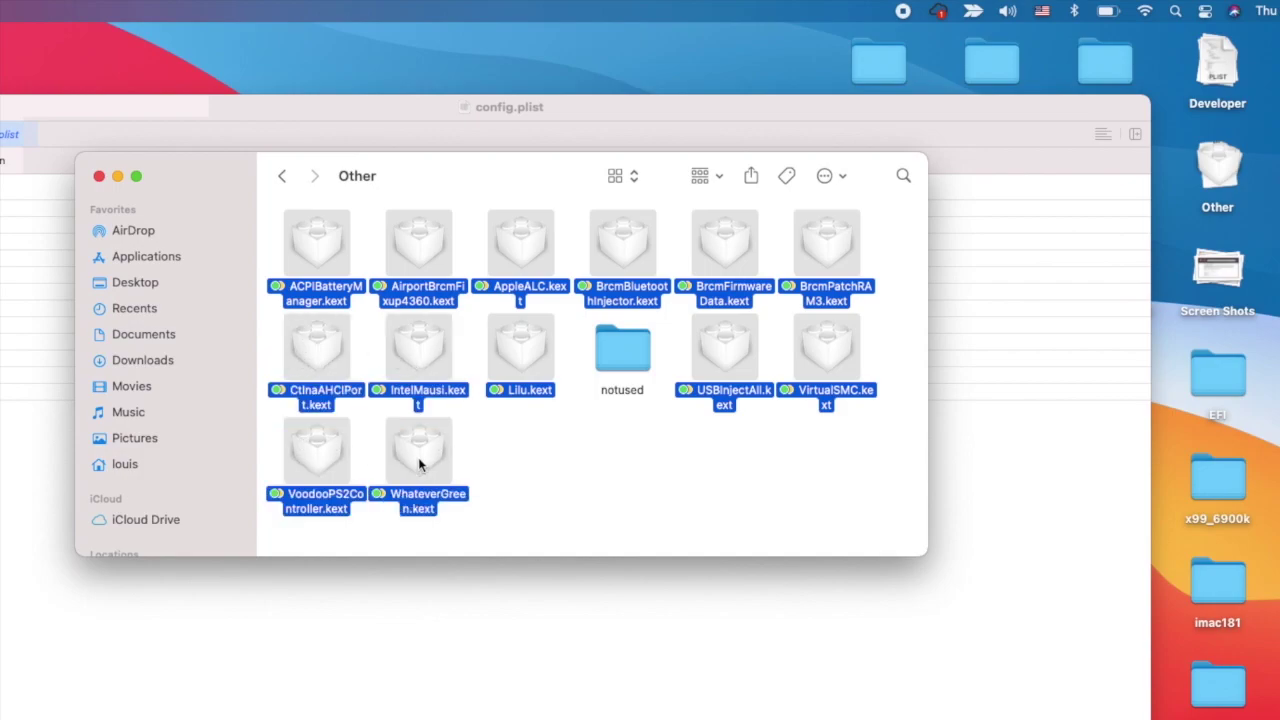
key(super+i)
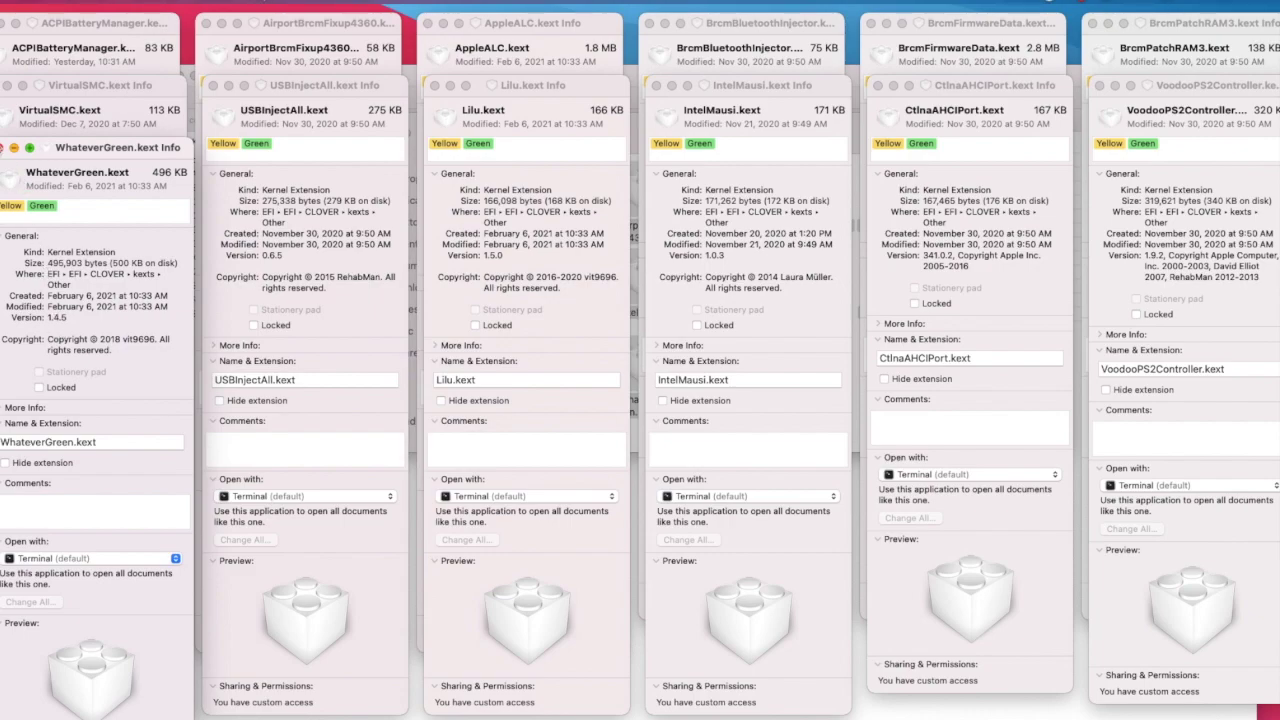
Step: Review the WhateverGreen, VirtualSMC, USBInjectAll and Lilu kext info one by one, closing each window
click(2, 148)
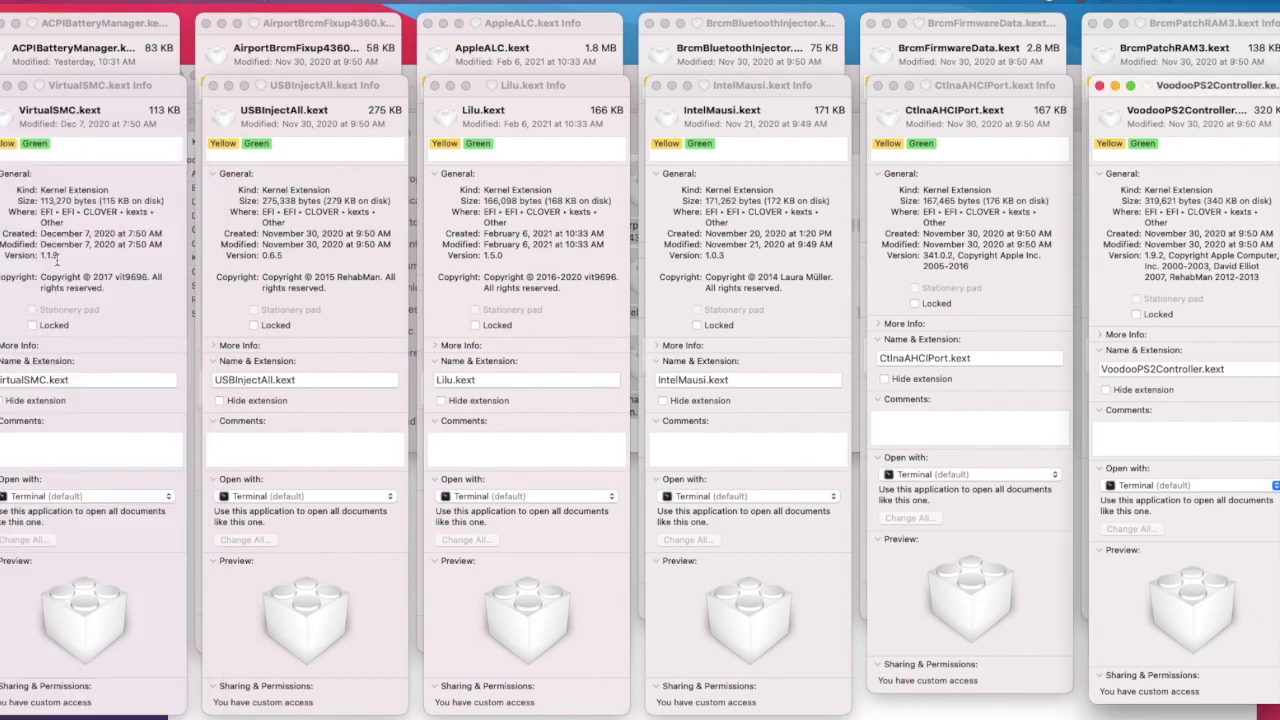
key(super+w)
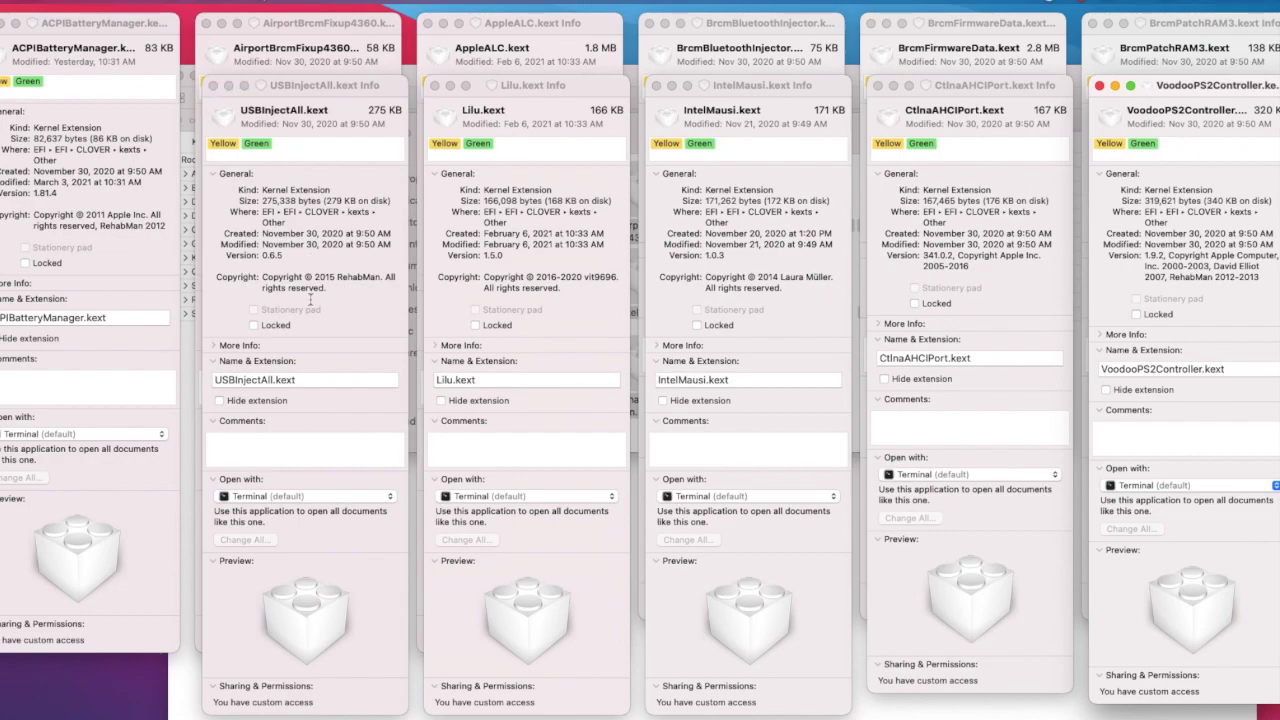
click(212, 85)
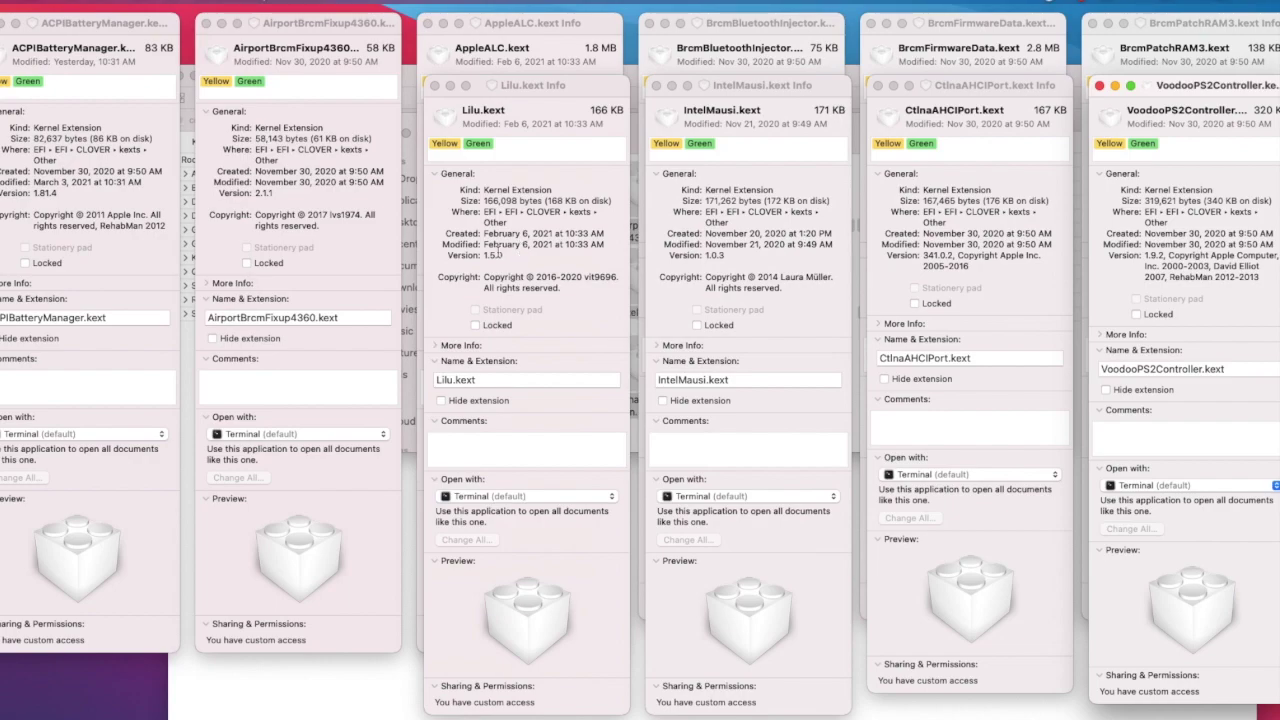
click(435, 85)
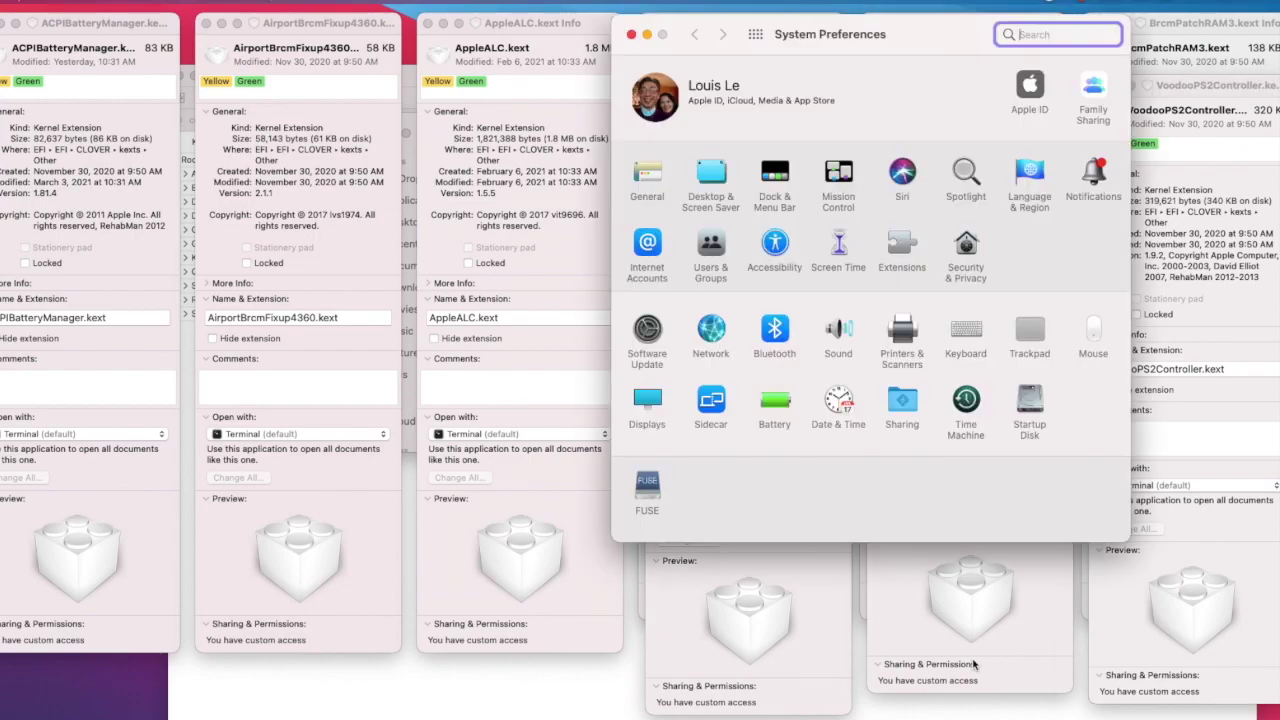
Step: Examine the Ethernet adapter's advanced hardware settings in the Network preferences
click(711, 345)
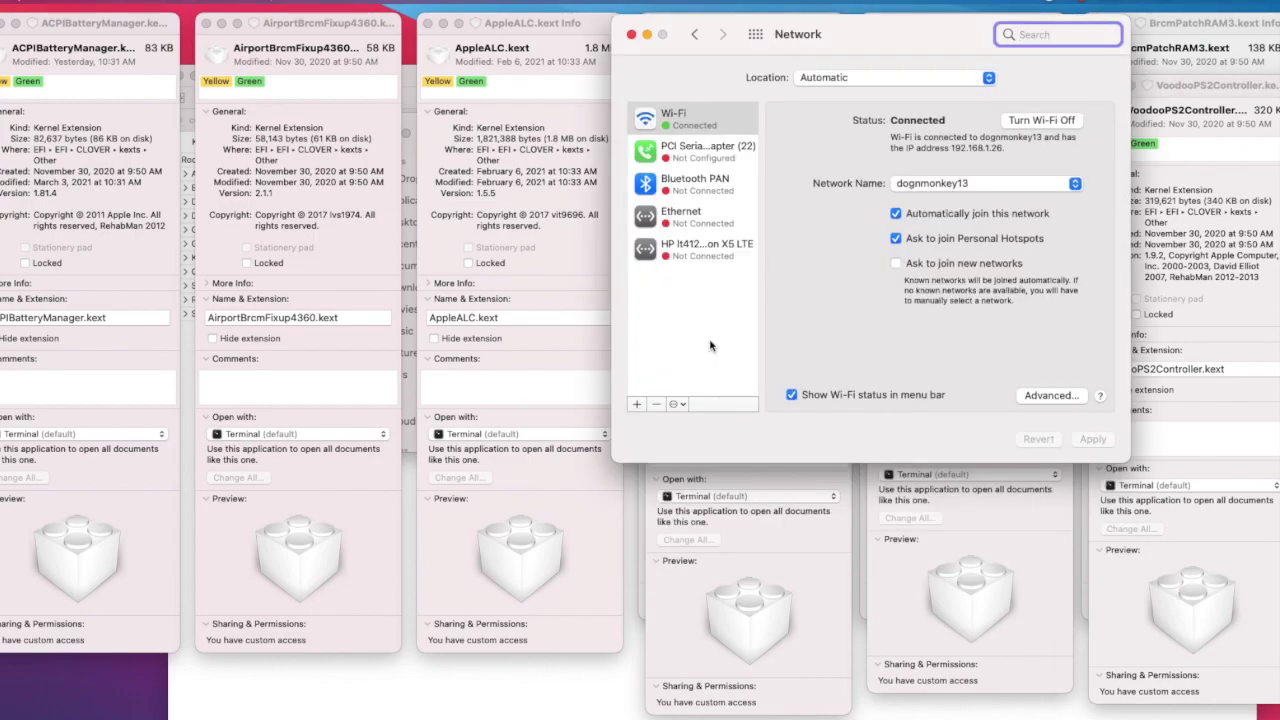
click(688, 250)
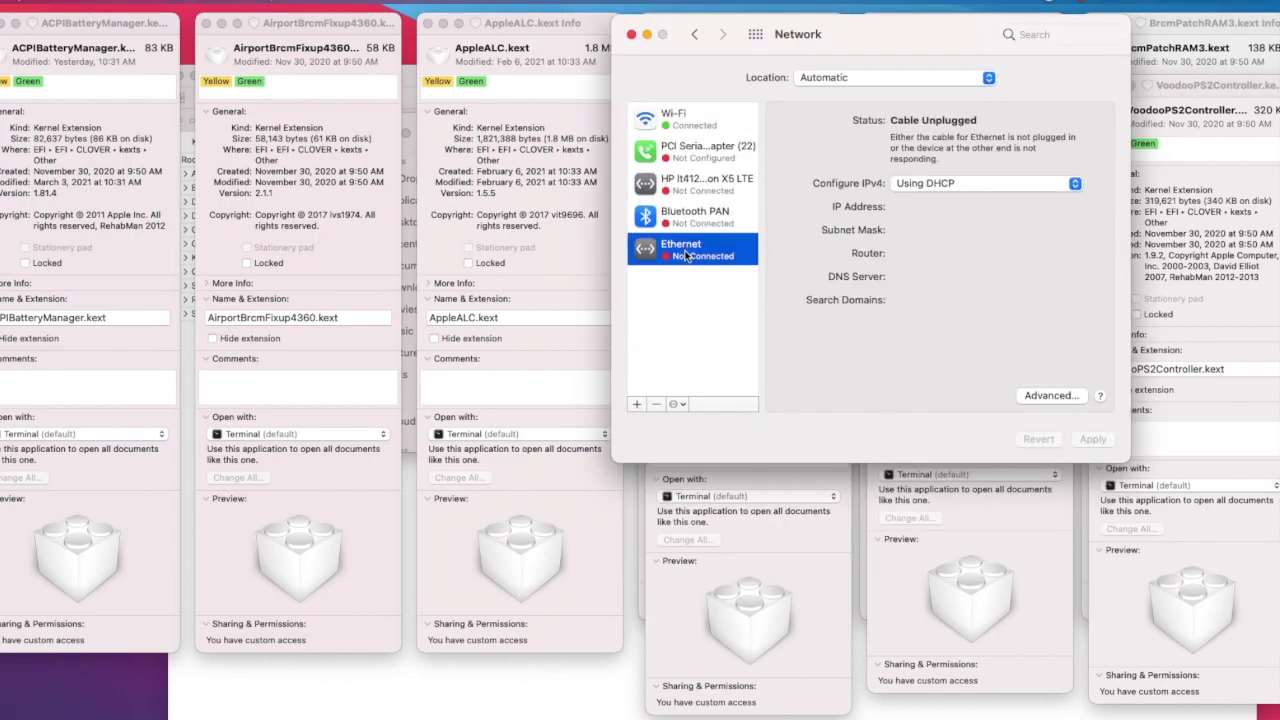
click(1034, 398)
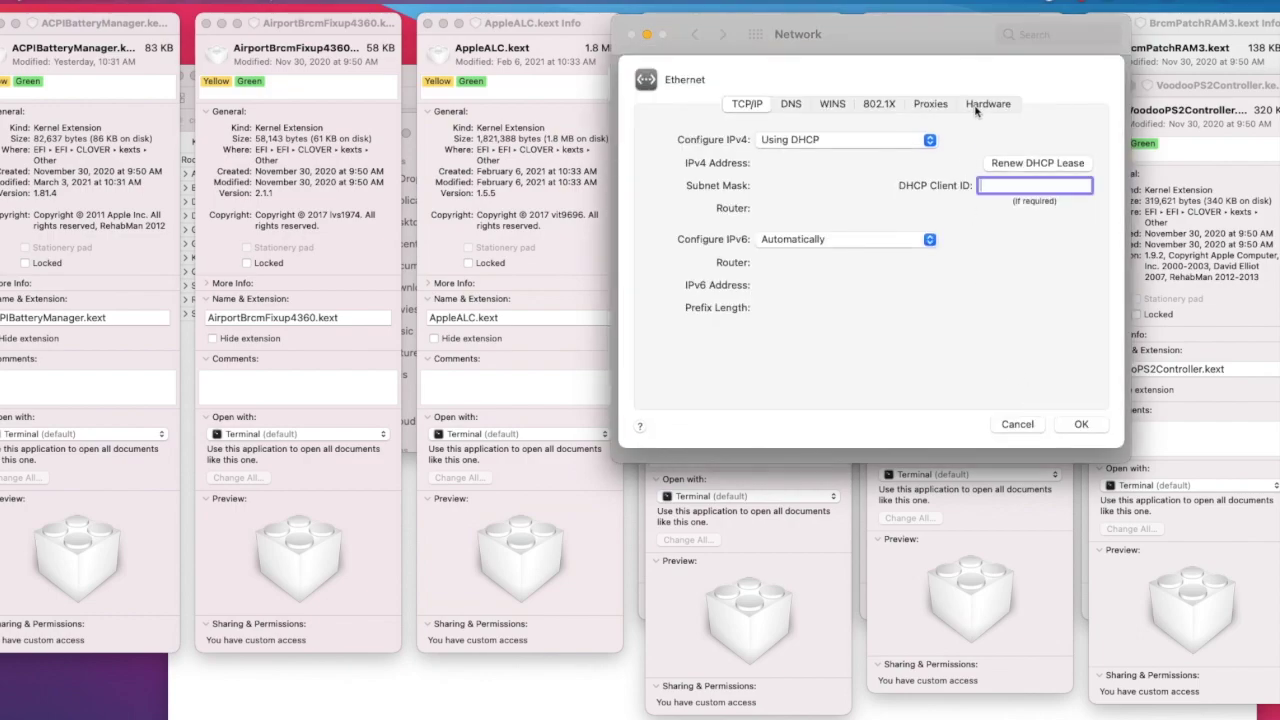
click(979, 110)
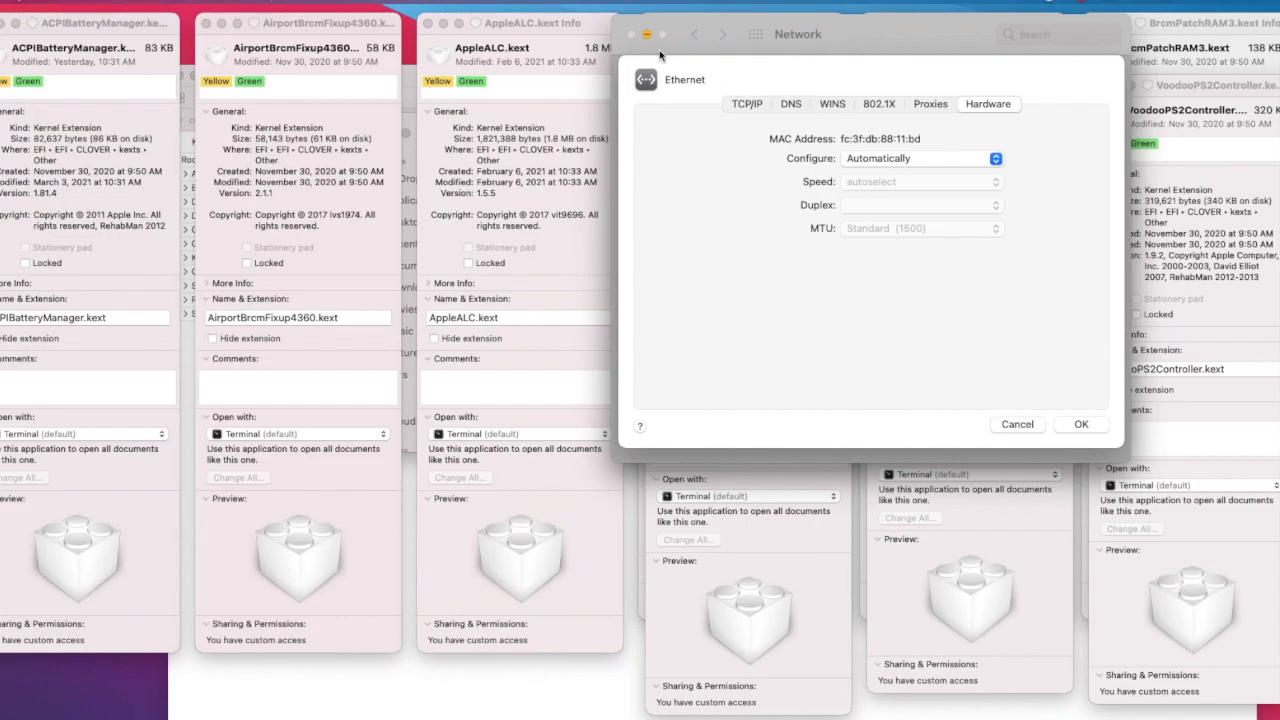
Step: Return to the kext info windows and review and close those of CtlnaAHCIPort and AirportBrcmFixup4360
click(1062, 468)
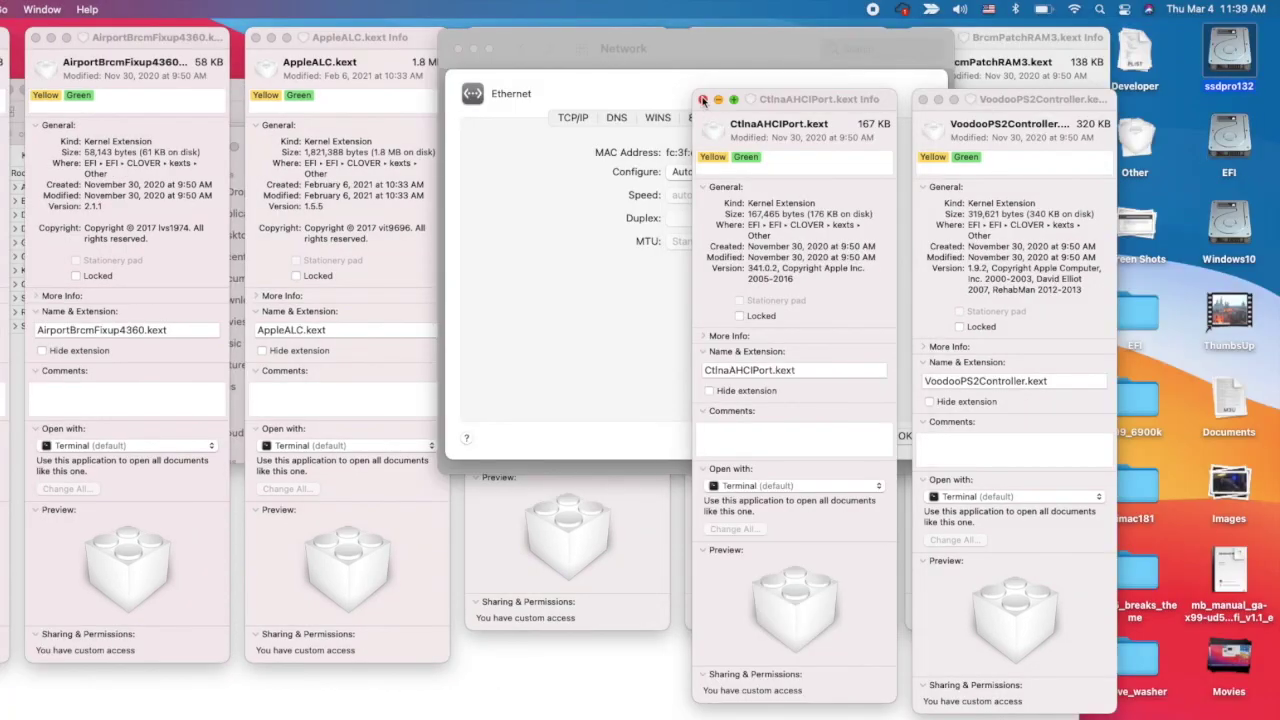
click(703, 101)
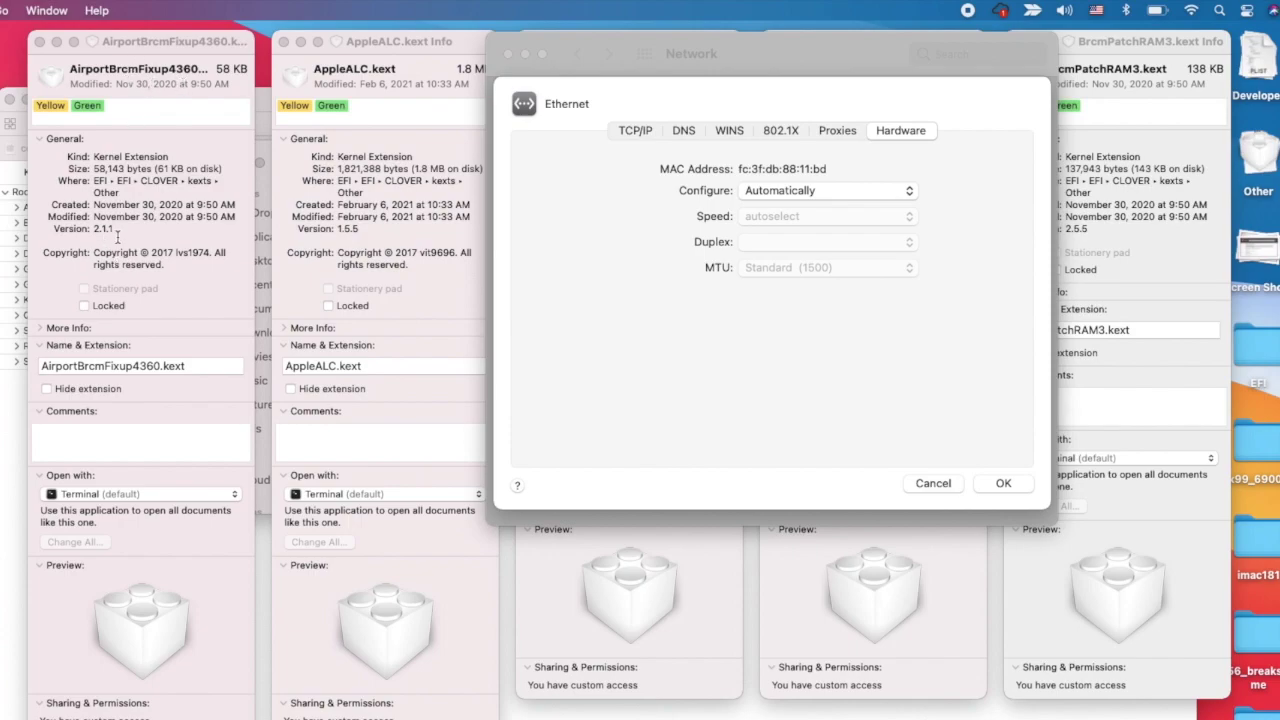
click(39, 41)
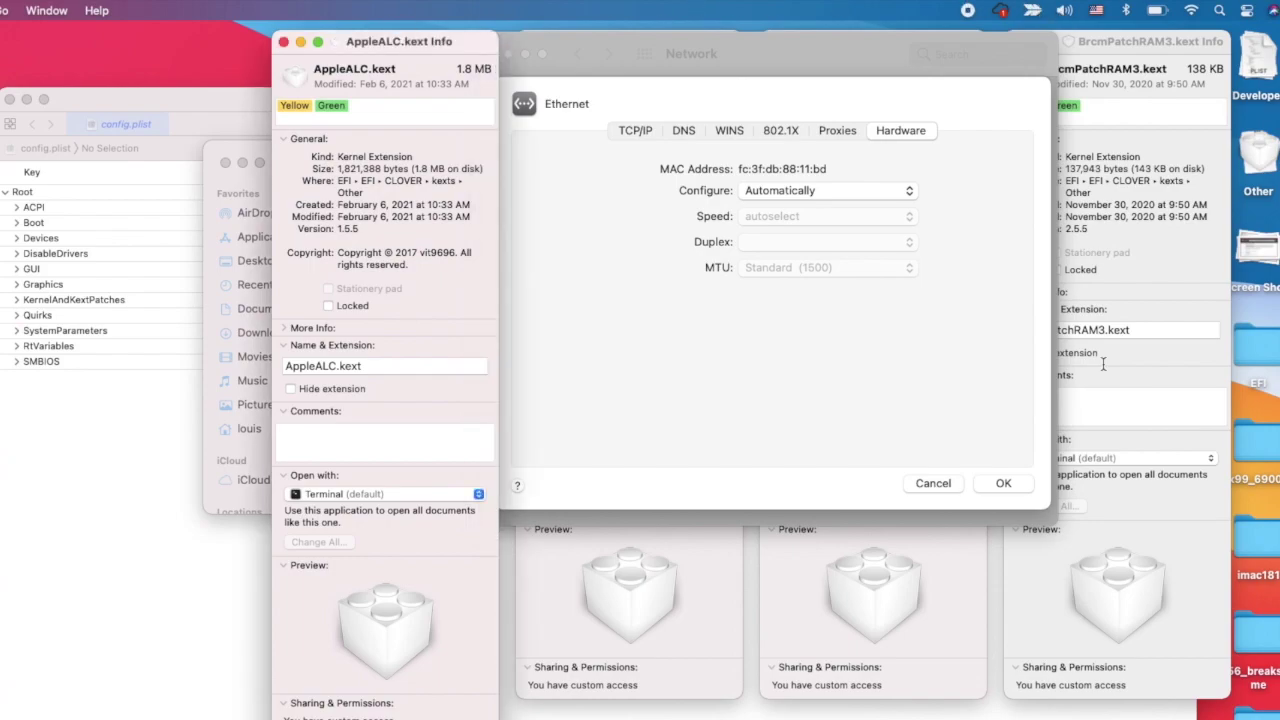
Step: Check the external DELL ST2320L and built-in display settings and the sound output devices, and close the display preferences
key(super+Tab)
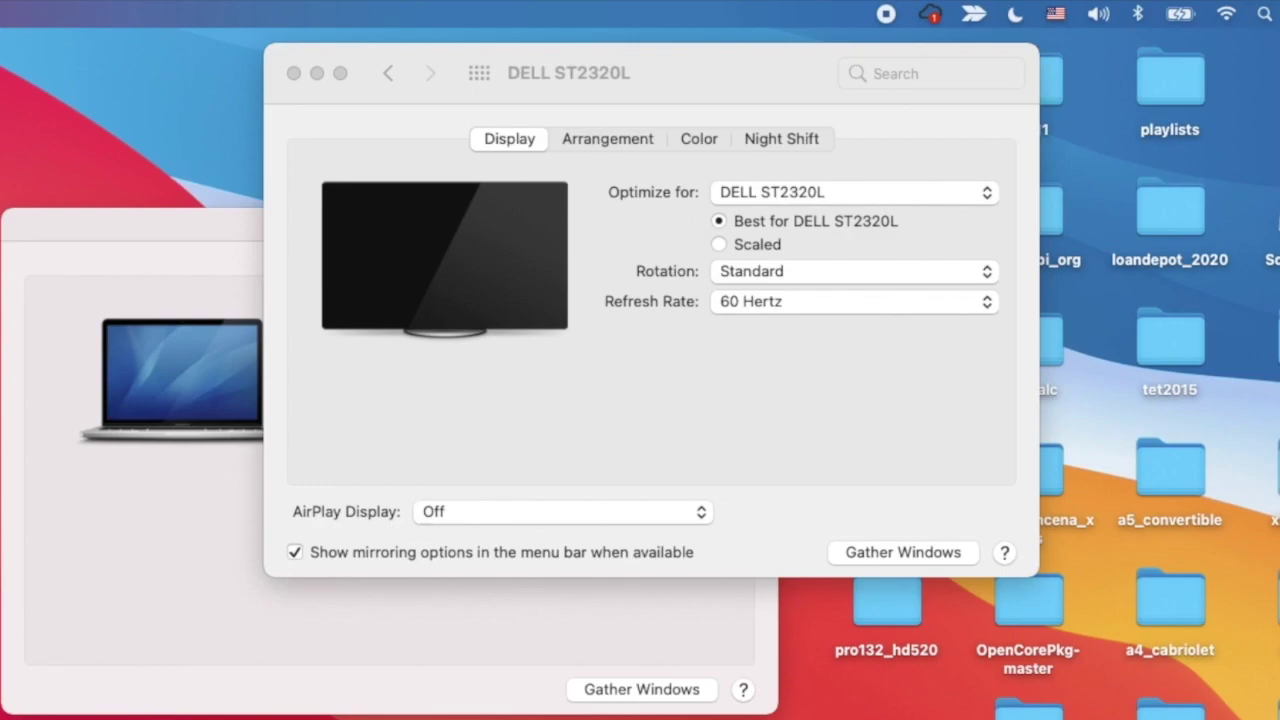
click(1098, 14)
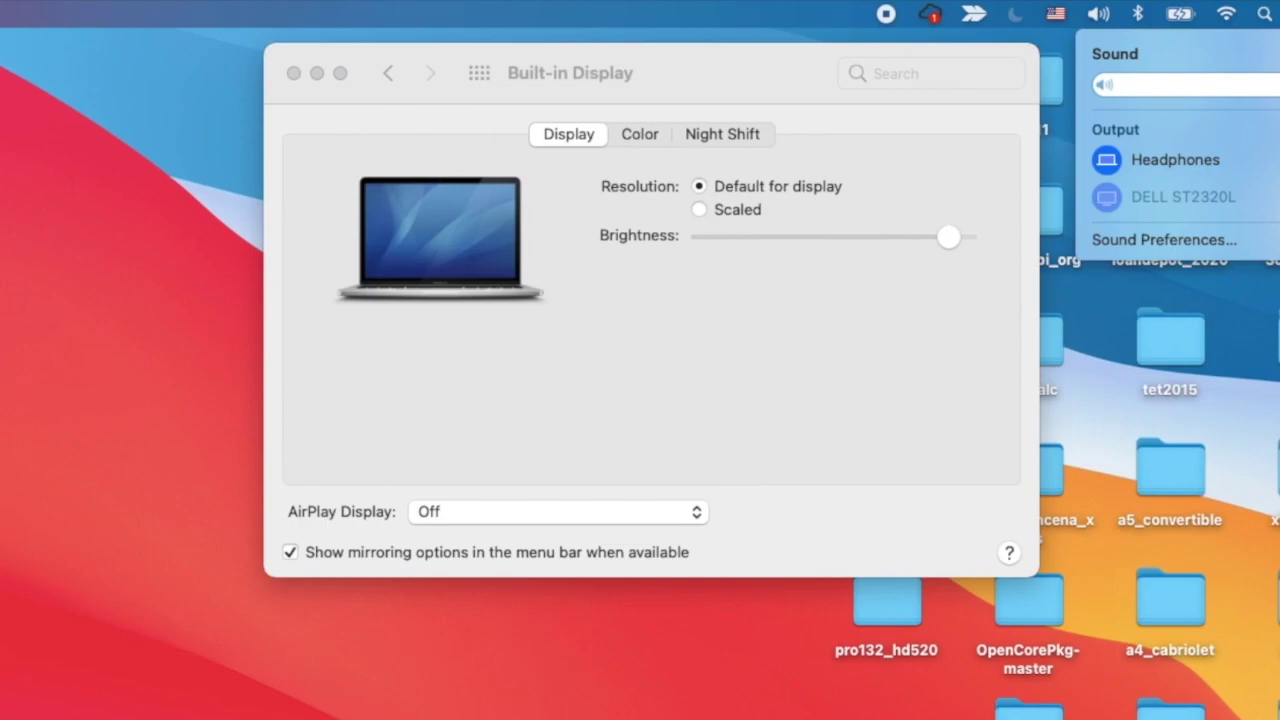
click(293, 73)
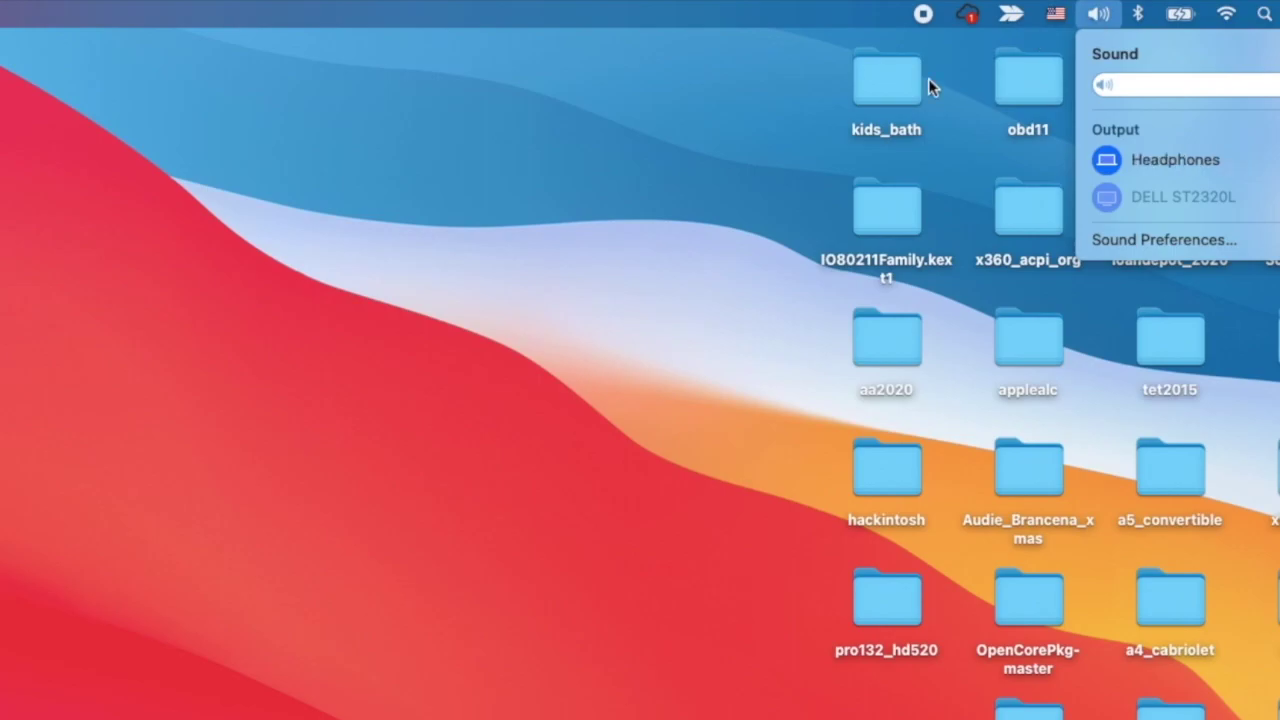
click(543, 386)
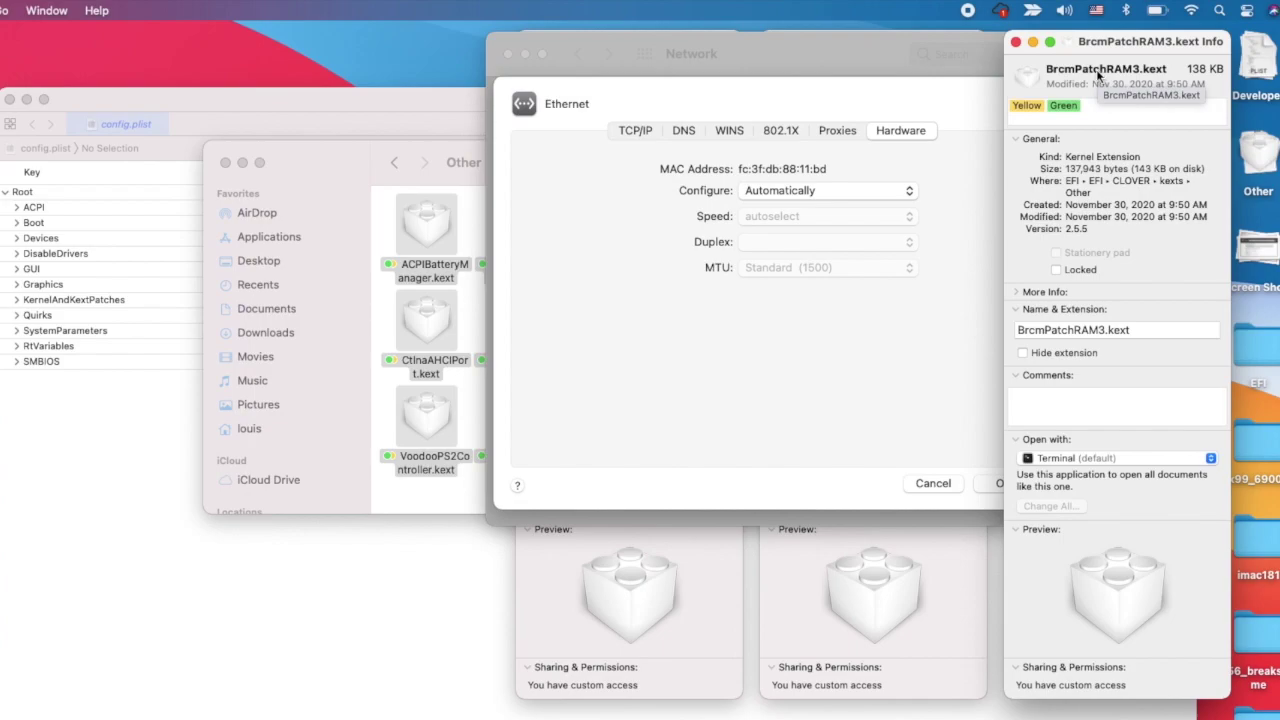
Step: Check Bluetooth, review and close the BrcmPatchRAM3 and BrcmFirmwareData kext info, and close the Other folder window
click(1127, 11)
click(1128, 12)
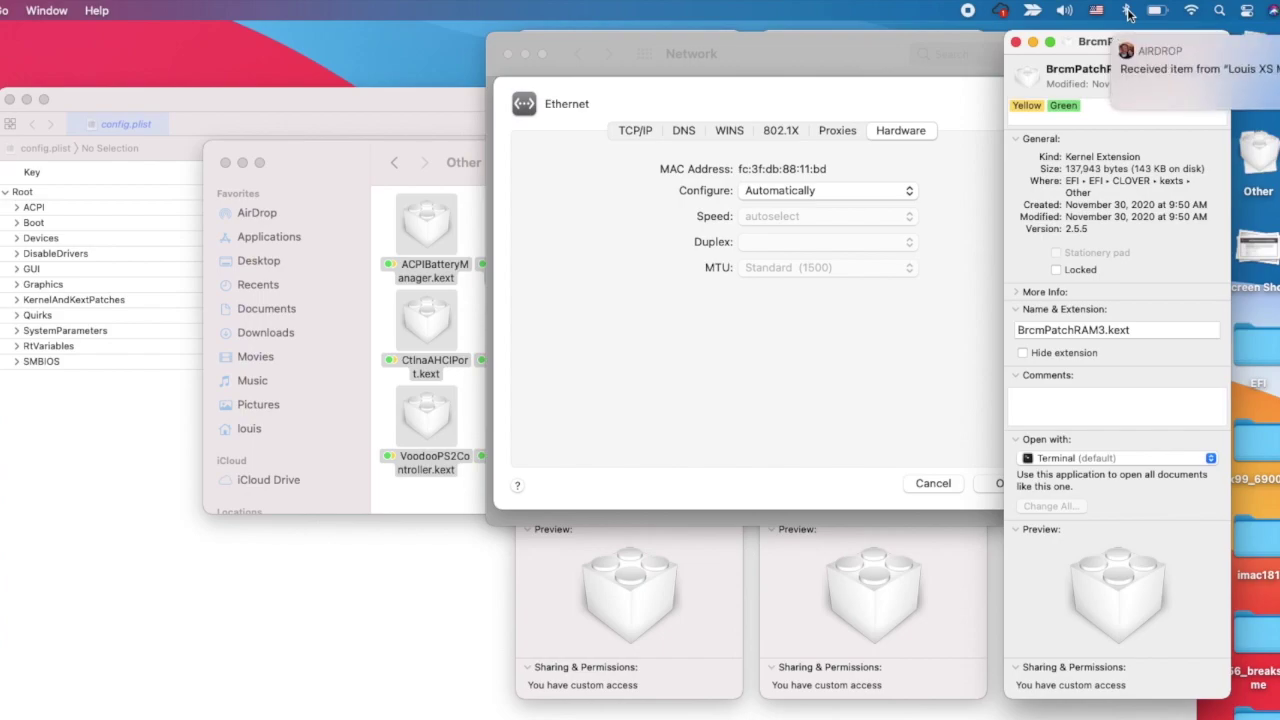
click(1015, 41)
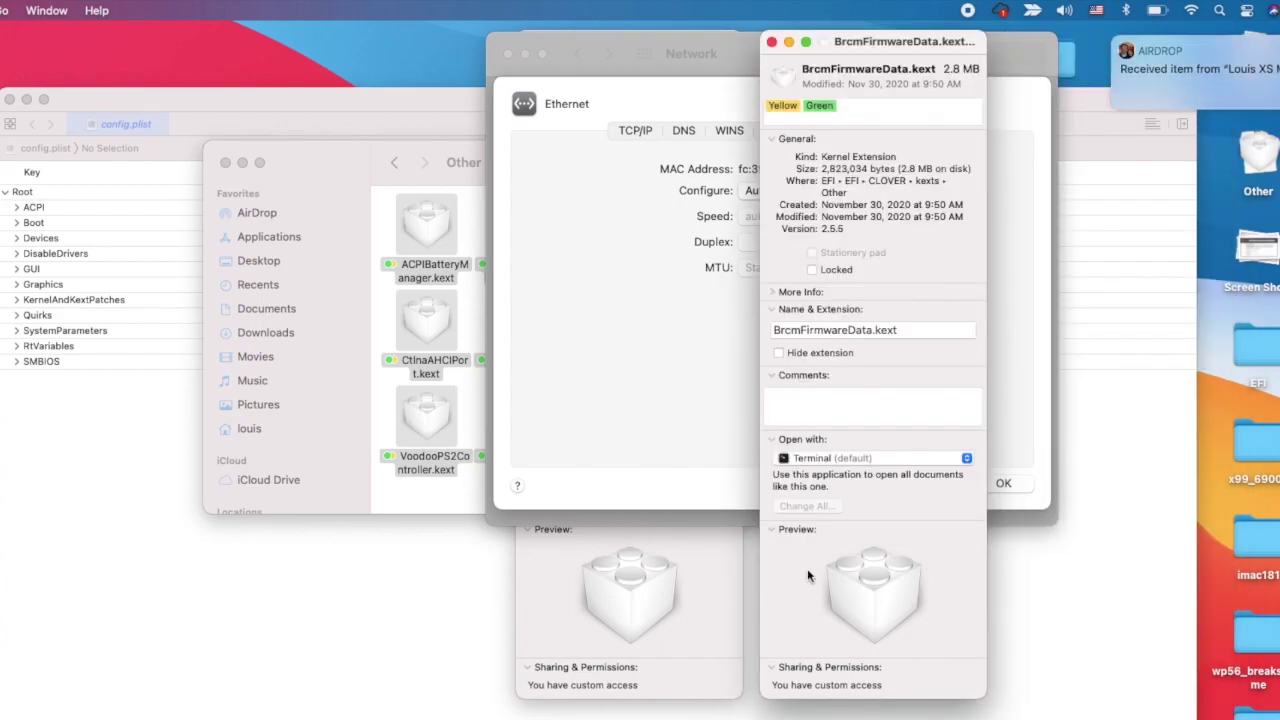
click(772, 42)
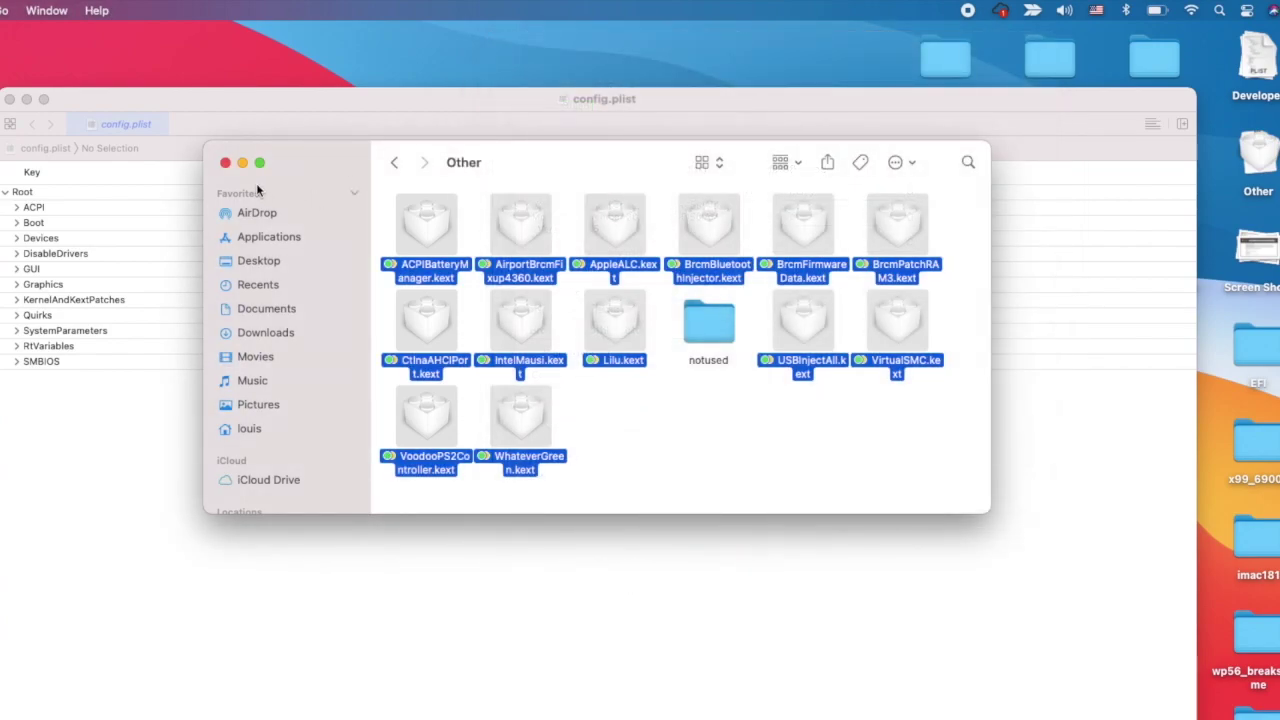
click(225, 162)
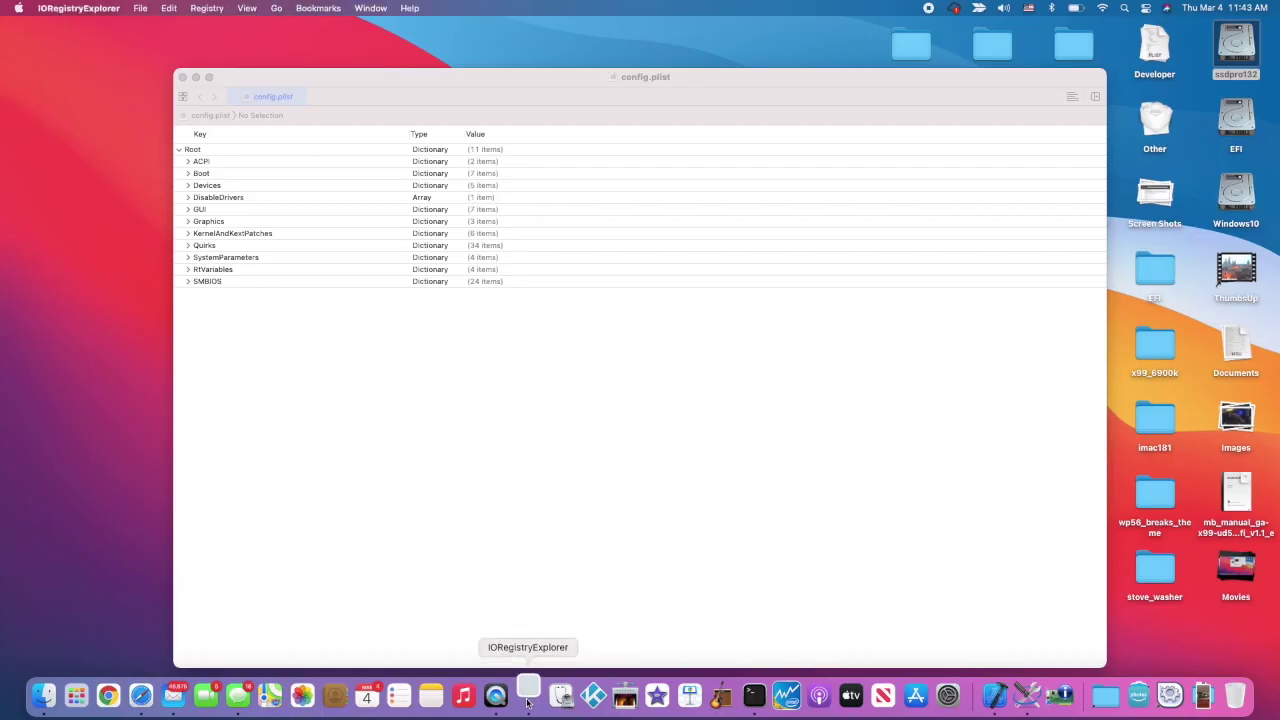
Step: Switch to IORegistryExplorer, search the registry for en0 and check its IOBuiltin property
click(528, 695)
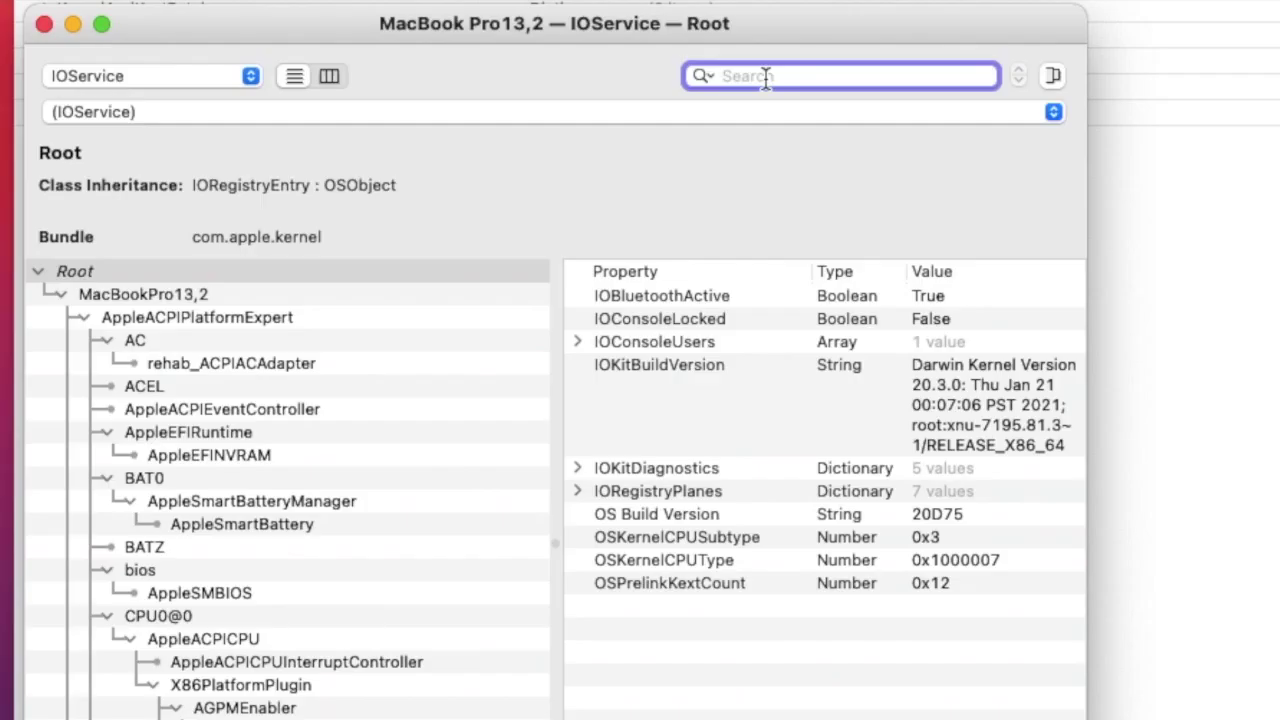
text(en)
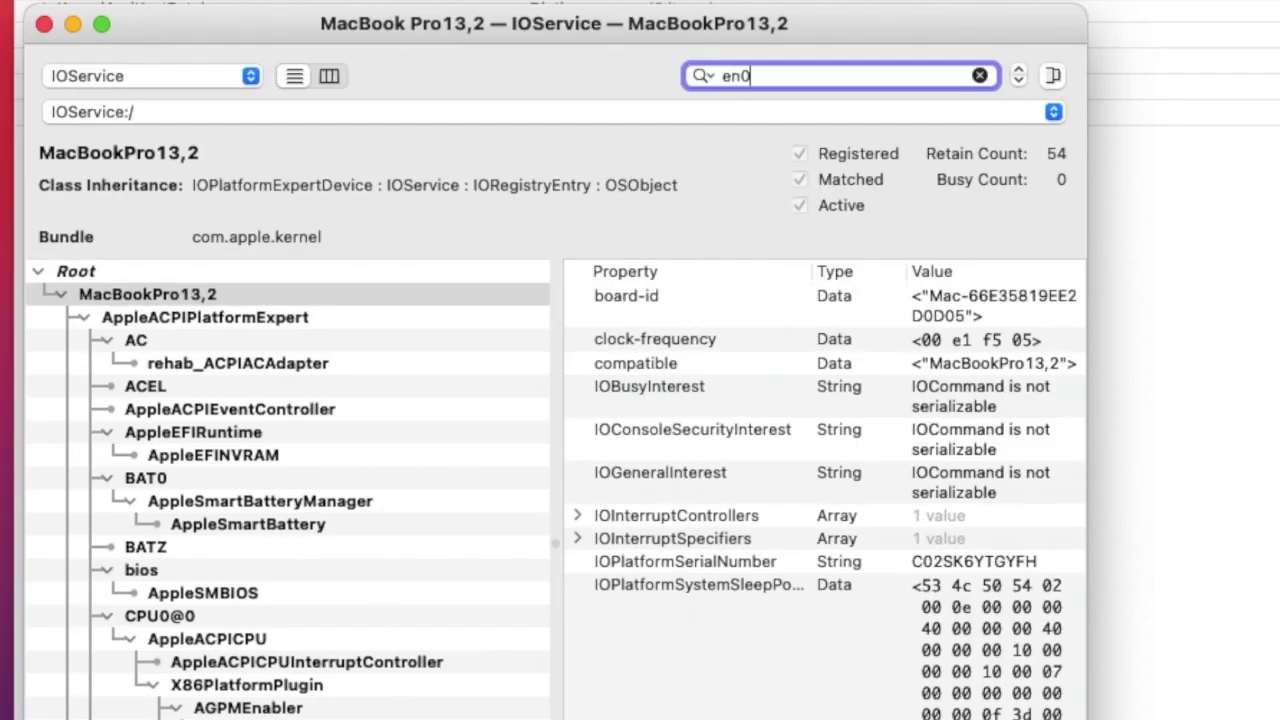
text(0)
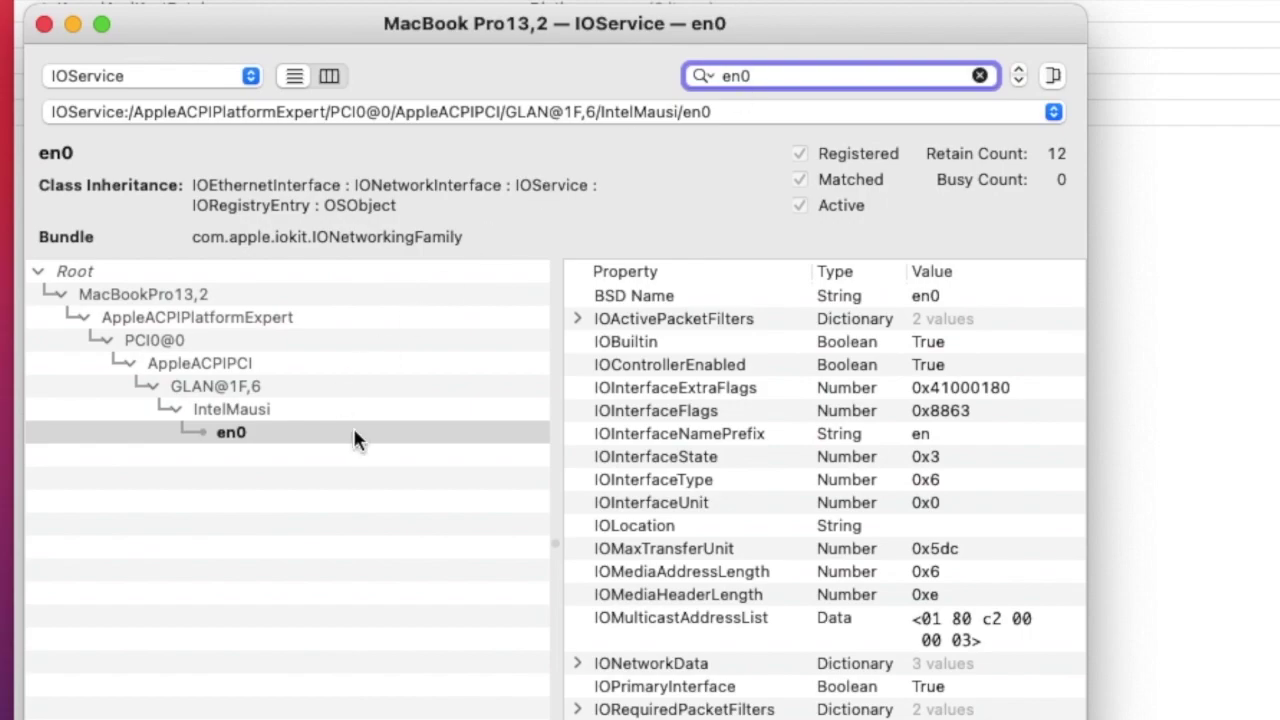
click(652, 343)
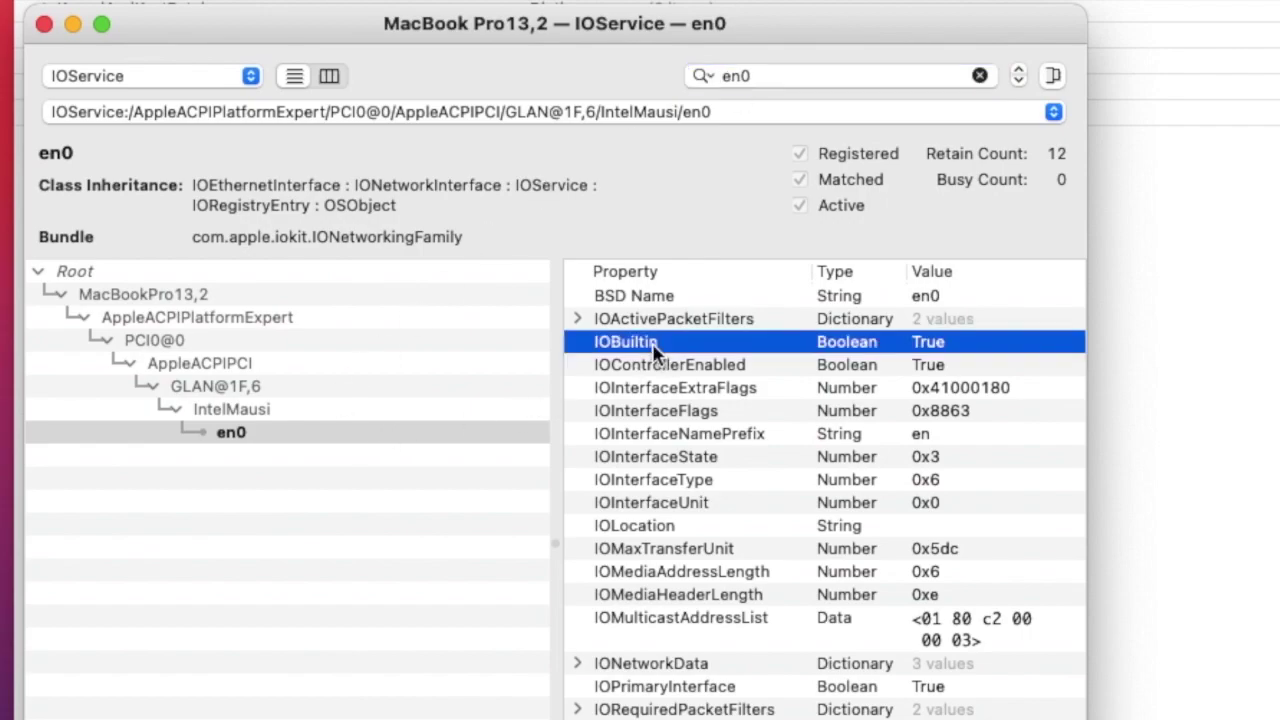
Step: Search the registry for en1, review its entry and close the registry window
click(783, 68)
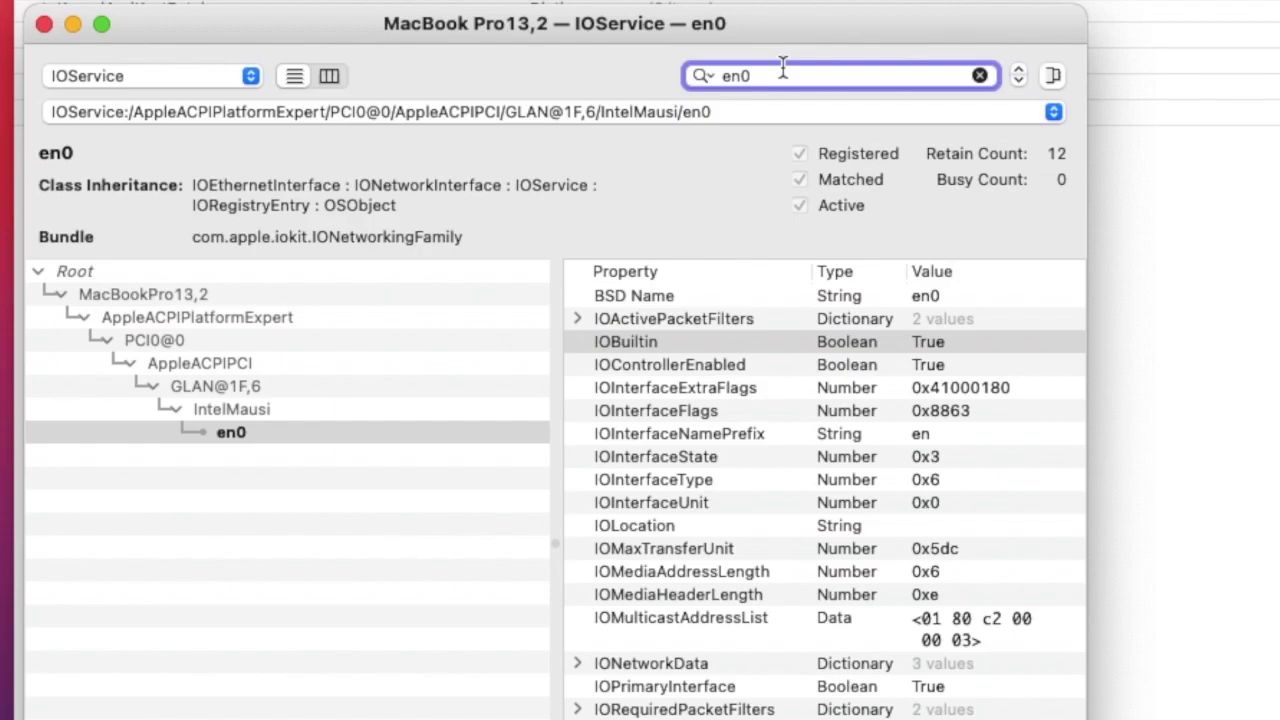
key(BackSpace)
text(1)
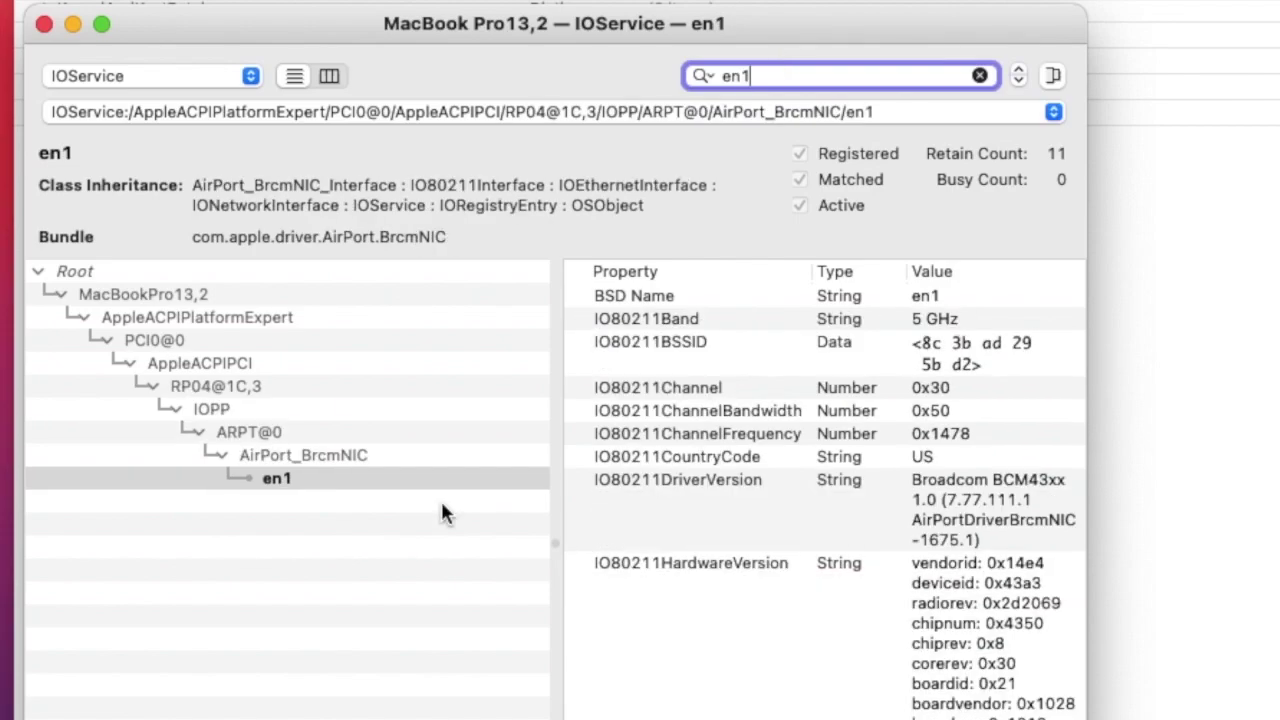
click(42, 24)
Step: Open Terminal, run "sudo nvram -p" with the account password, and review the listed NVRAM variables
click(755, 697)
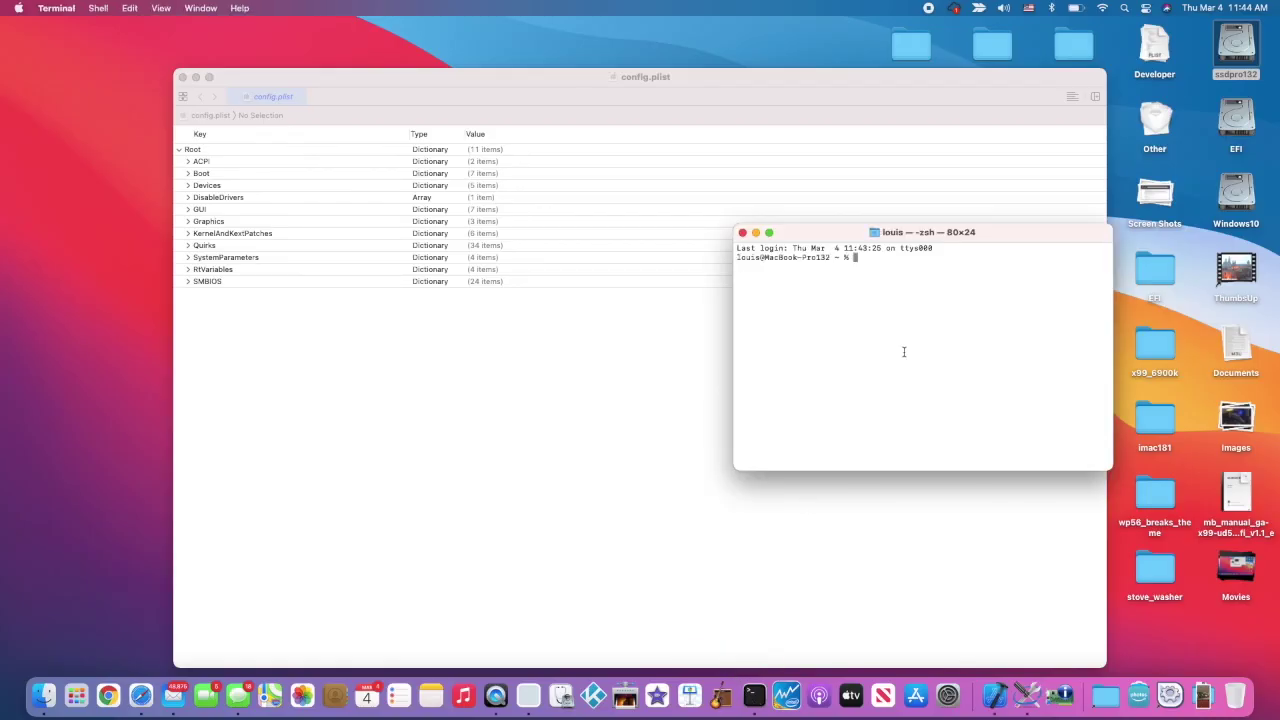
text(sudo nvram -p)
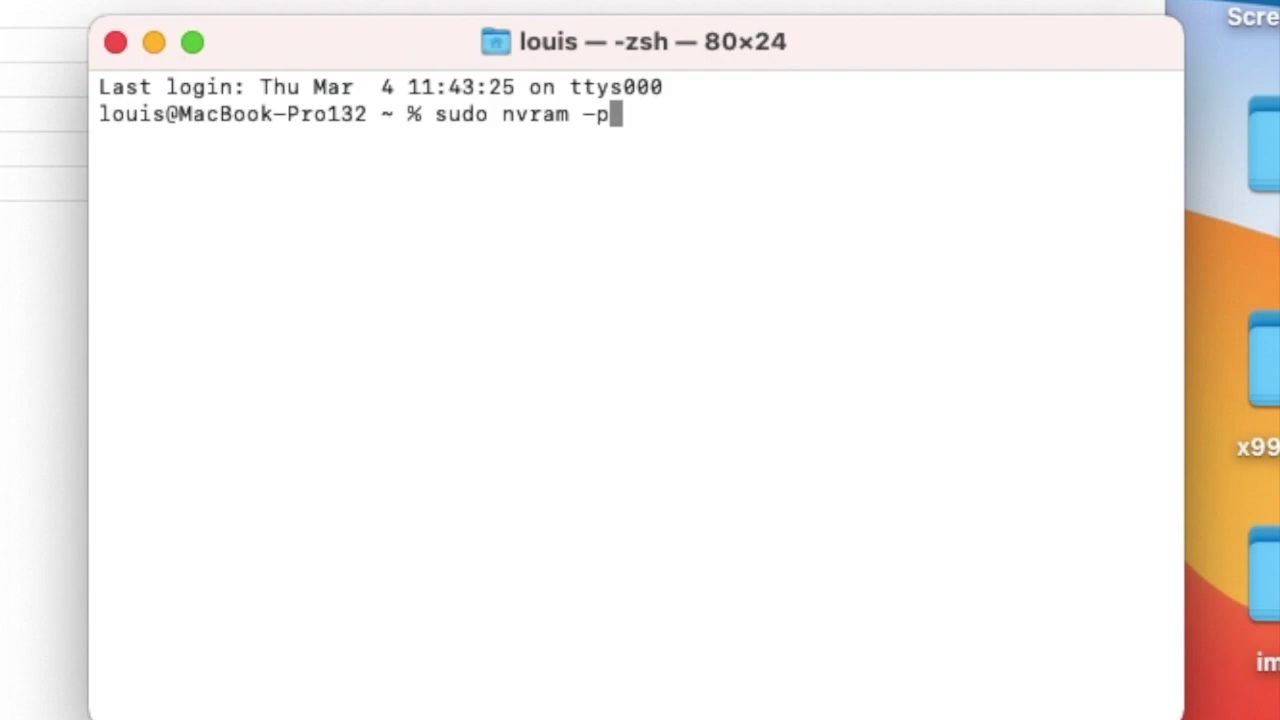
key(Return)
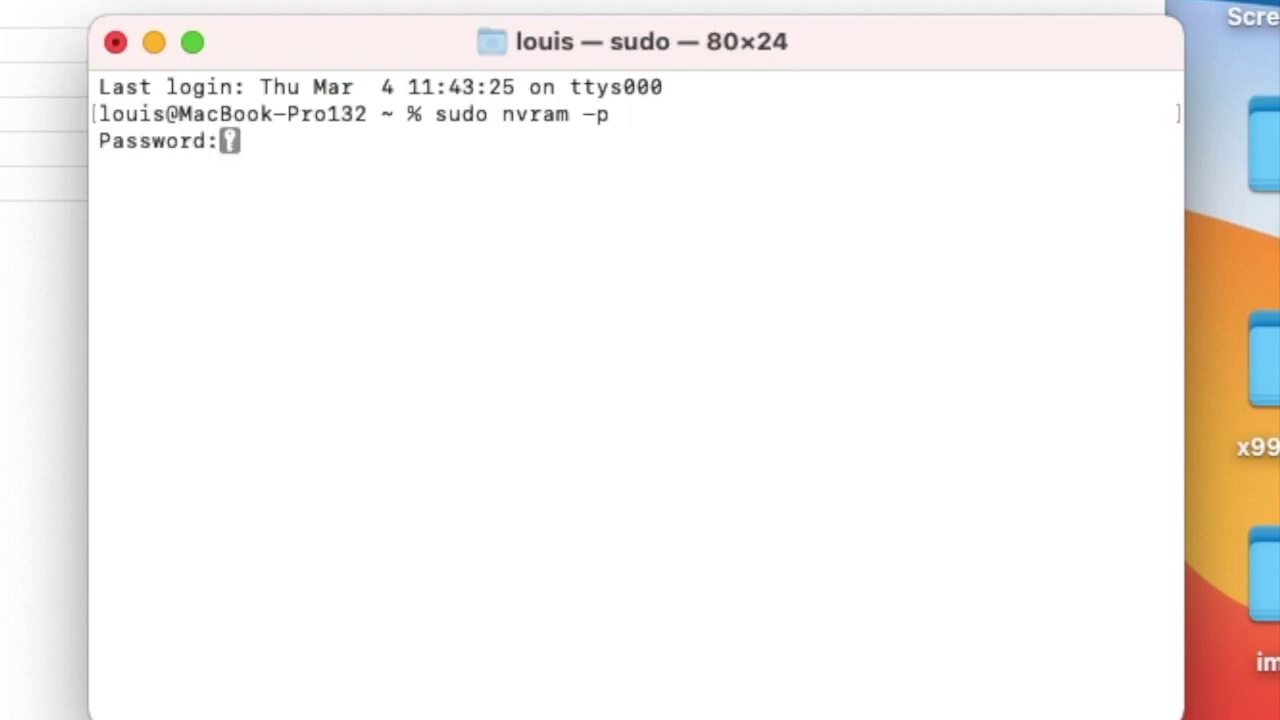
key(Return)
scroll(794, 309, up, 3)
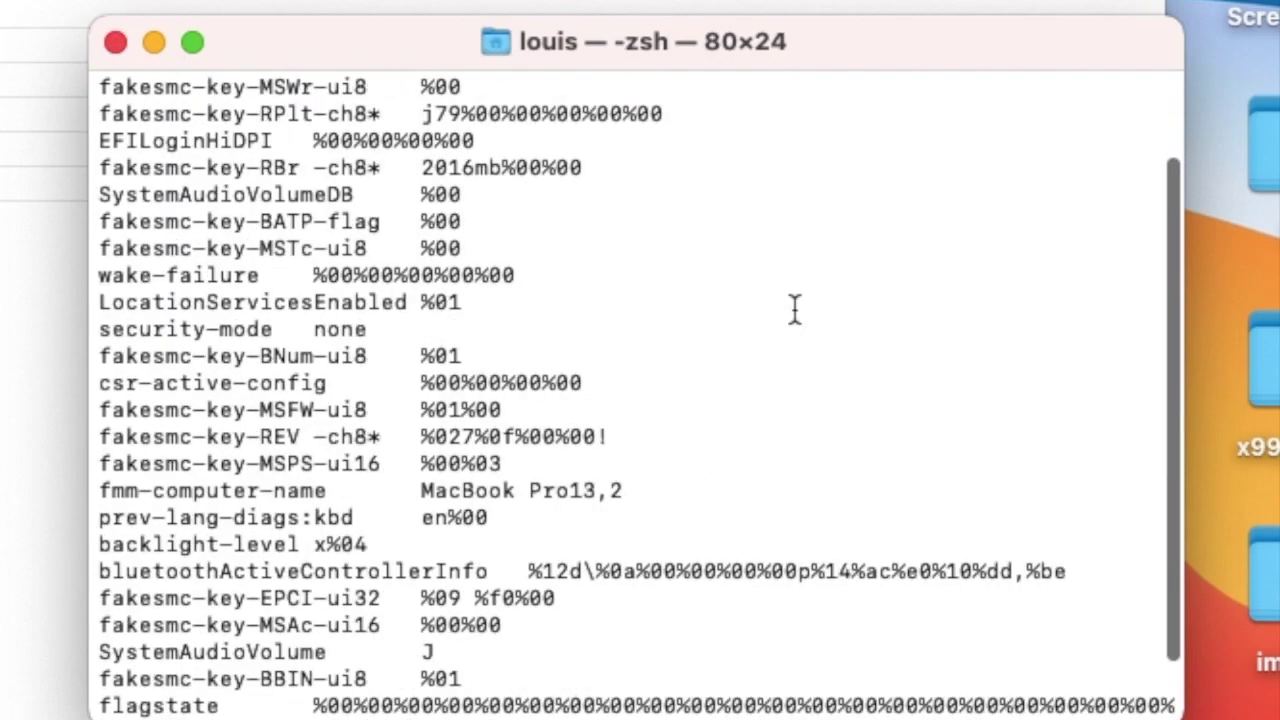
scroll(794, 309, up, 3)
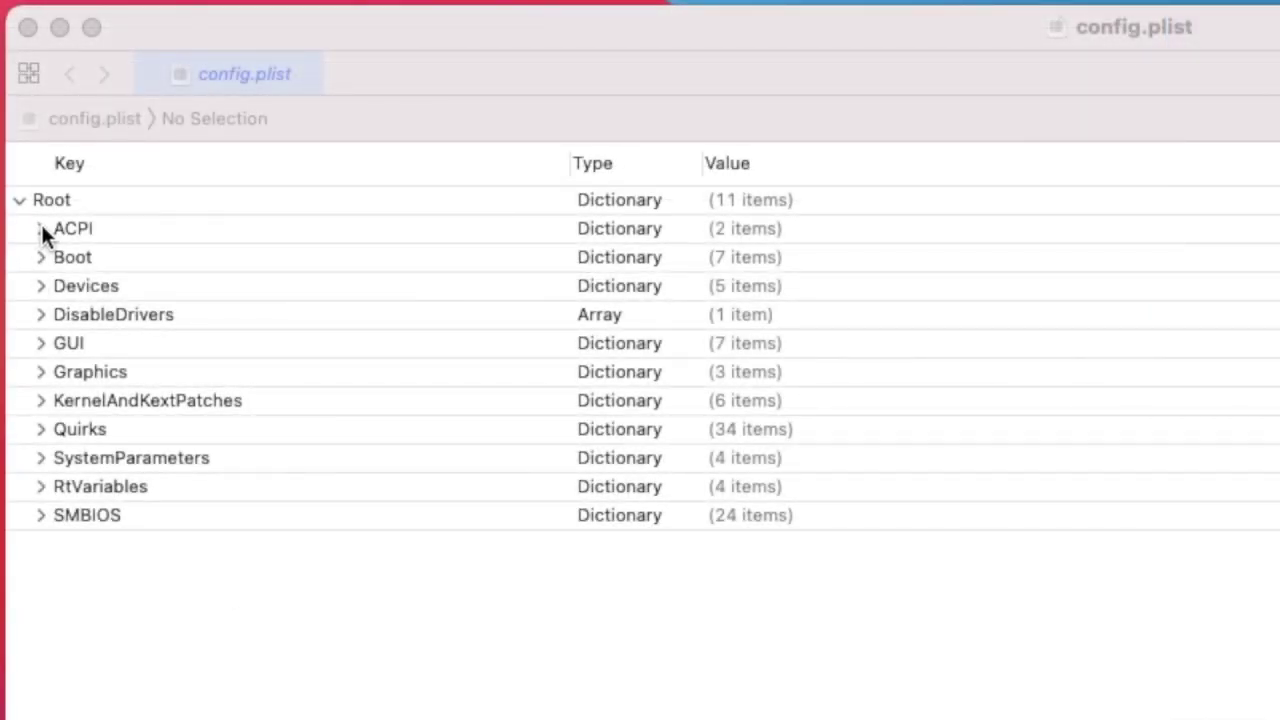
Step: Expand the ACPI section of config.plist to review the DSDT name, its Fixes, and the SSDT SortedOrder list
click(41, 227)
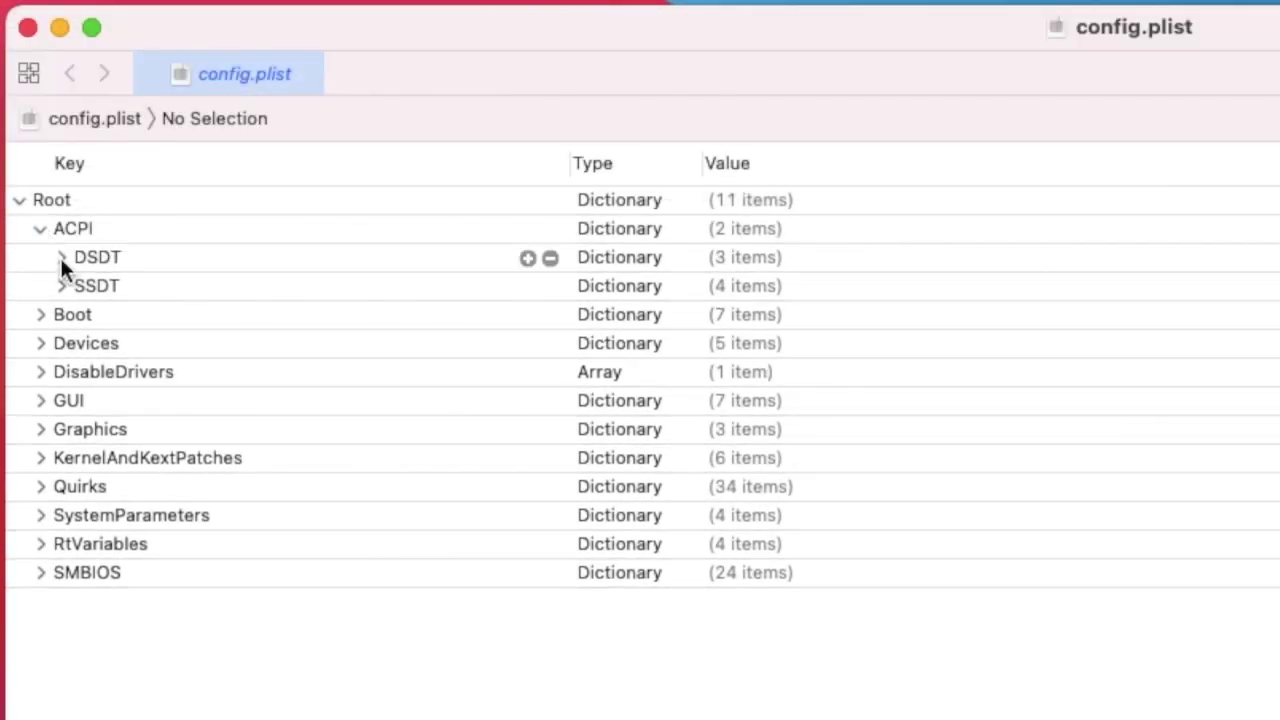
click(61, 257)
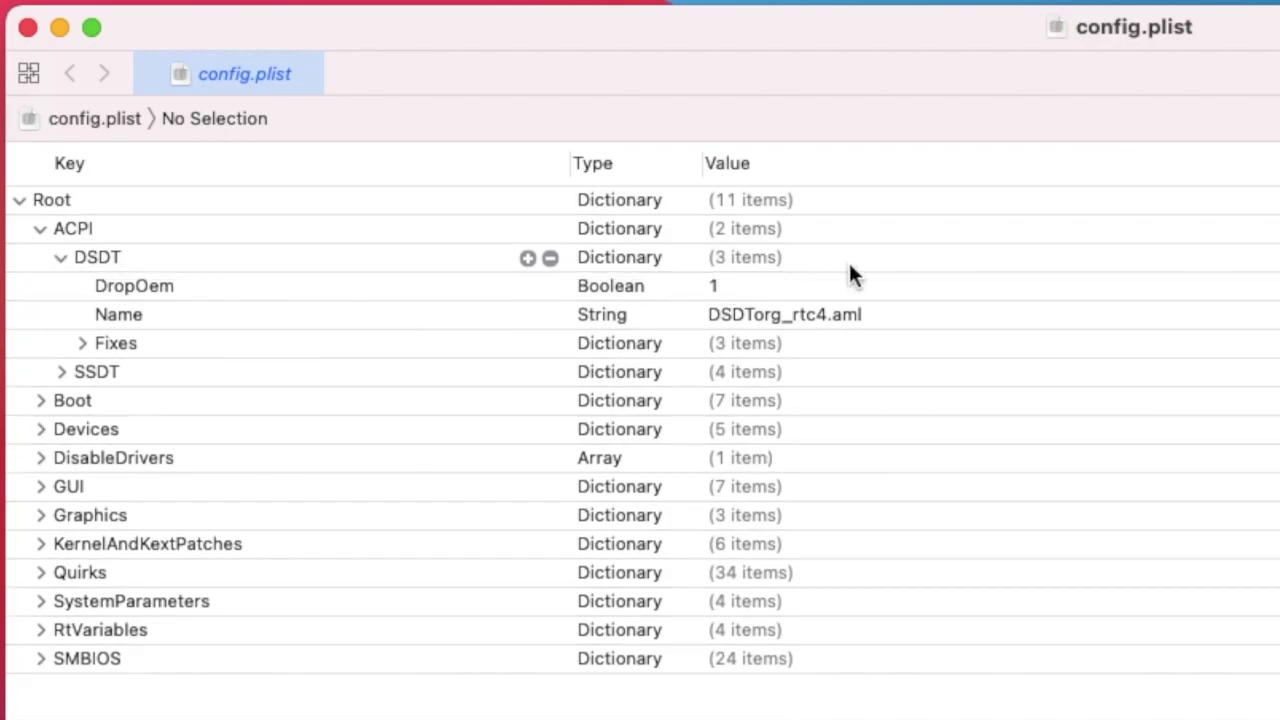
click(772, 322)
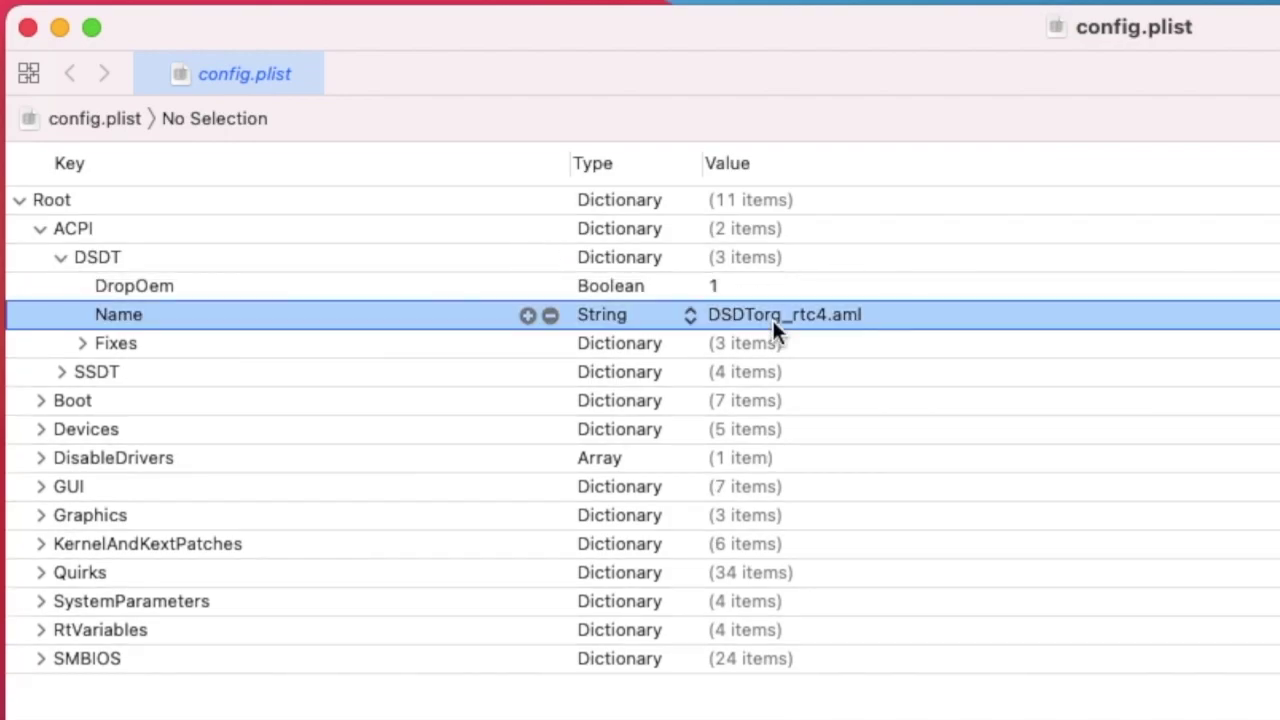
click(84, 342)
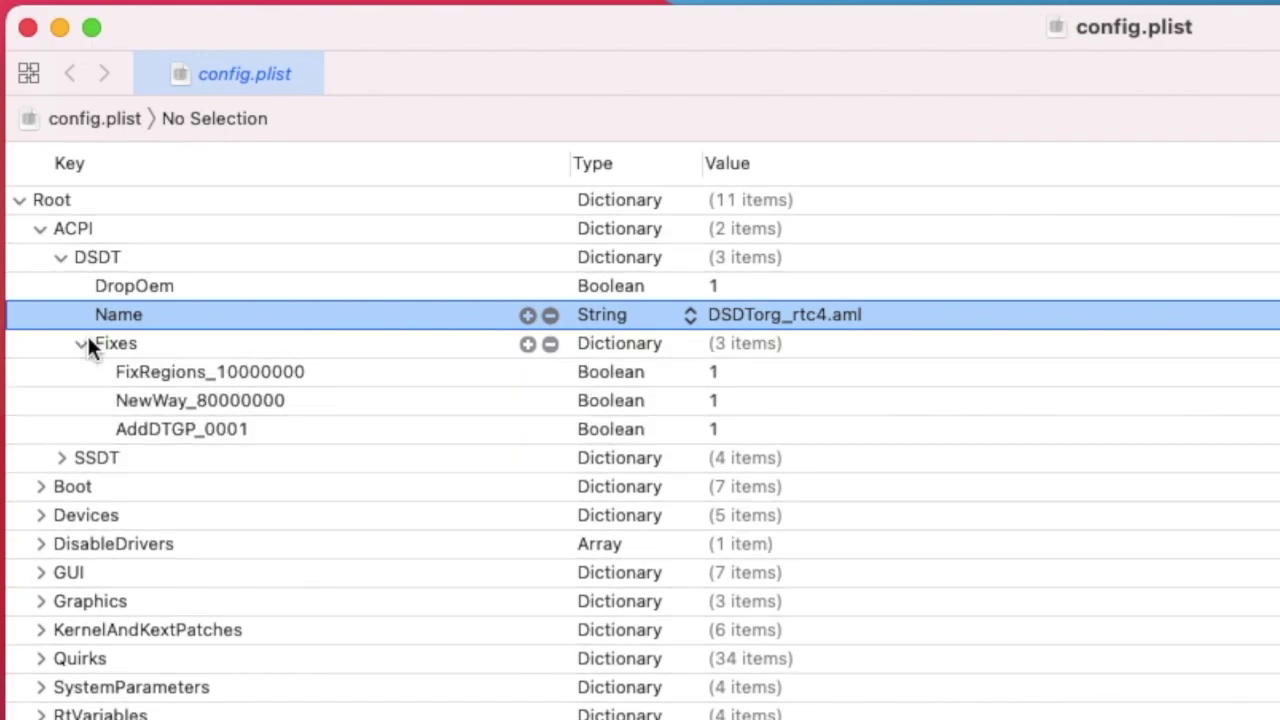
click(61, 456)
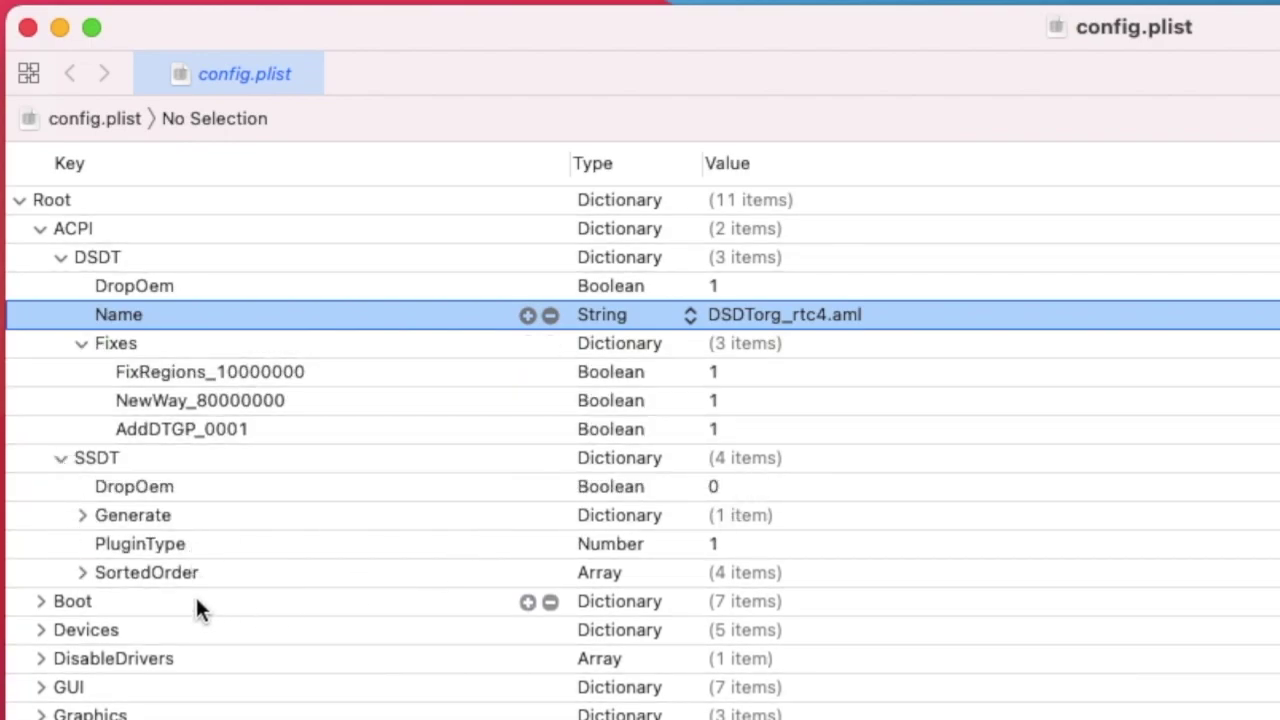
click(80, 572)
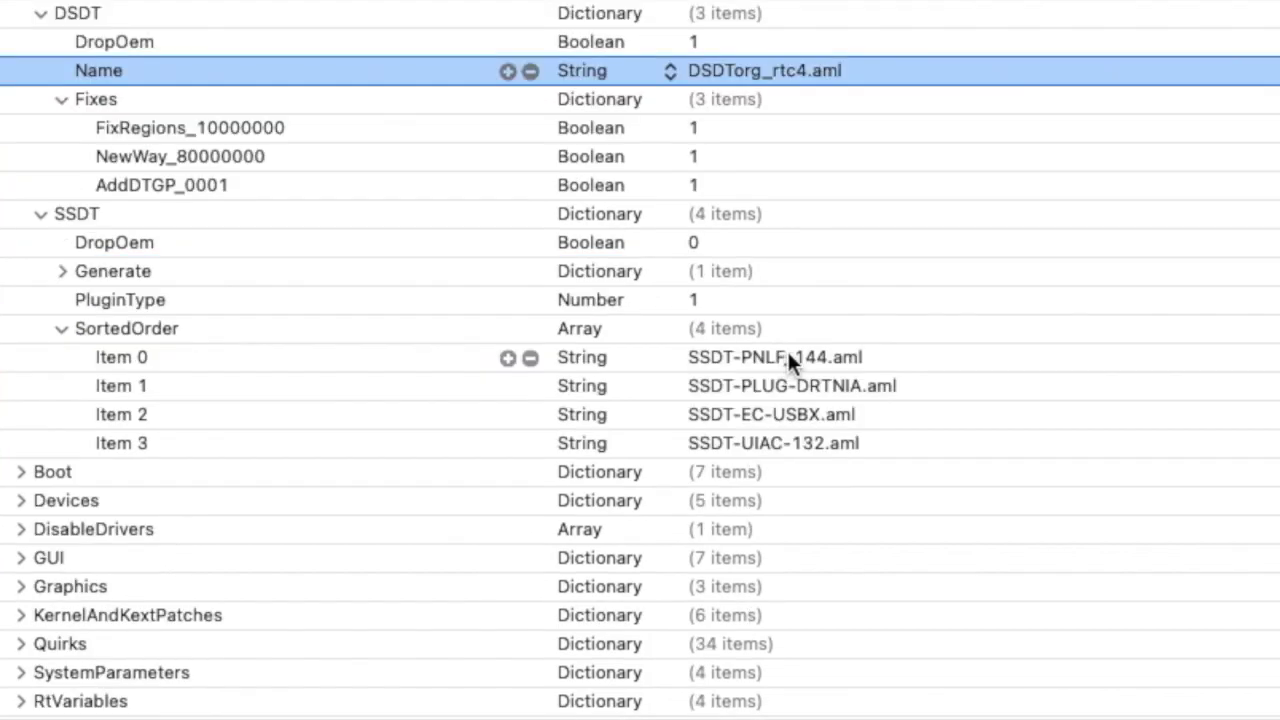
Step: Select the SSDT-PNLF_144.aml entry and test the backlight control by lowering and raising the display brightness
click(842, 360)
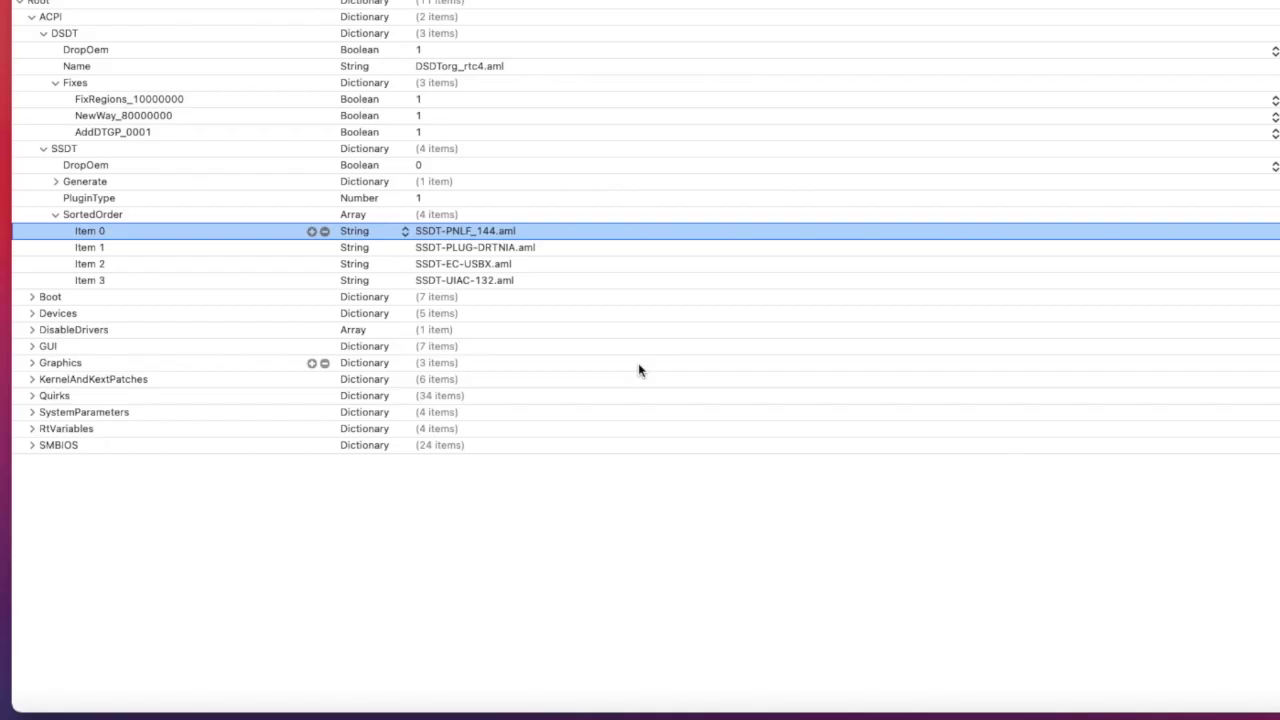
key(XF86MonBrightnessDown)
key(XF86MonBrightnessDown)
key(XF86MonBrightnessDown)
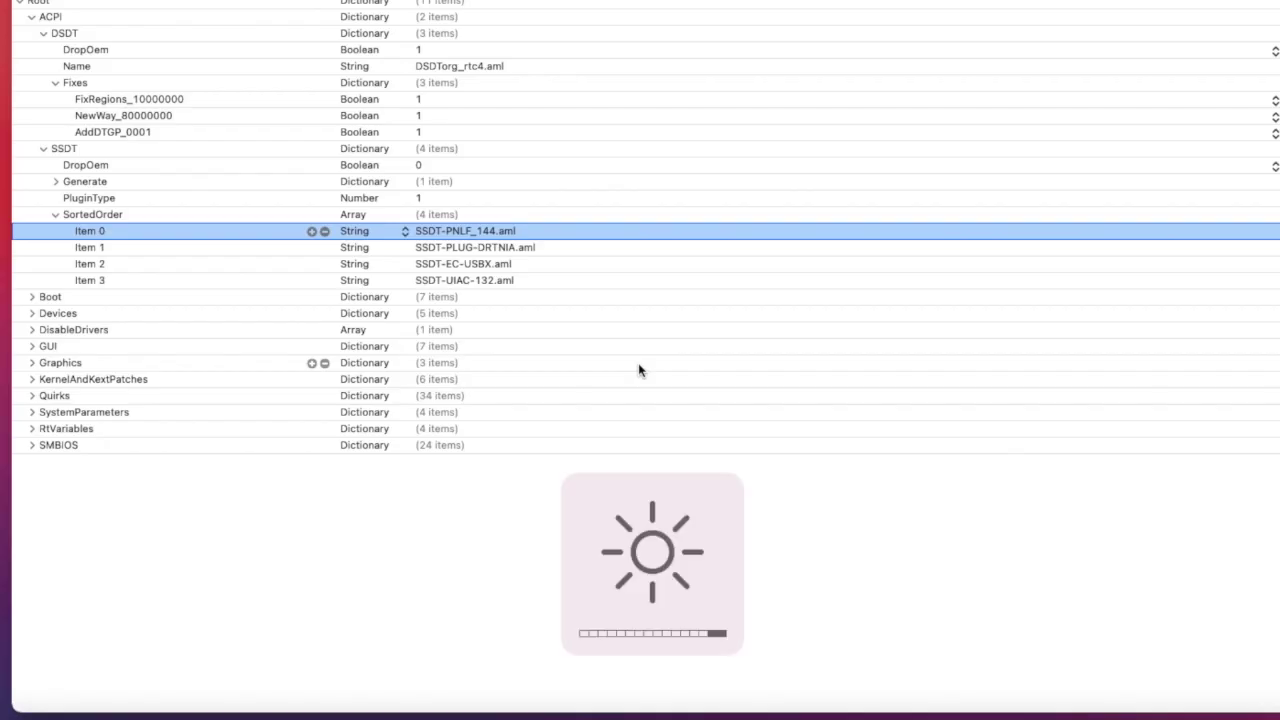
key(XF86MonBrightnessUp)
key(XF86MonBrightnessUp)
key(XF86MonBrightnessUp)
key(XF86MonBrightnessUp)
key(XF86MonBrightnessDown)
key(XF86MonBrightnessDown)
key(XF86MonBrightnessDown)
key(XF86MonBrightnessDown)
key(XF86MonBrightnessDown)
key(XF86MonBrightnessDown)
key(XF86MonBrightnessDown)
key(XF86MonBrightnessDown)
key(XF86MonBrightnessDown)
Step: Check SSDT-PLUG-DRTNIA.aml against the CPU frequencies in Intel Power Gadget, and review the SSDT-EC-USBX.aml and SSDT-UIAC-132.aml entries
click(540, 252)
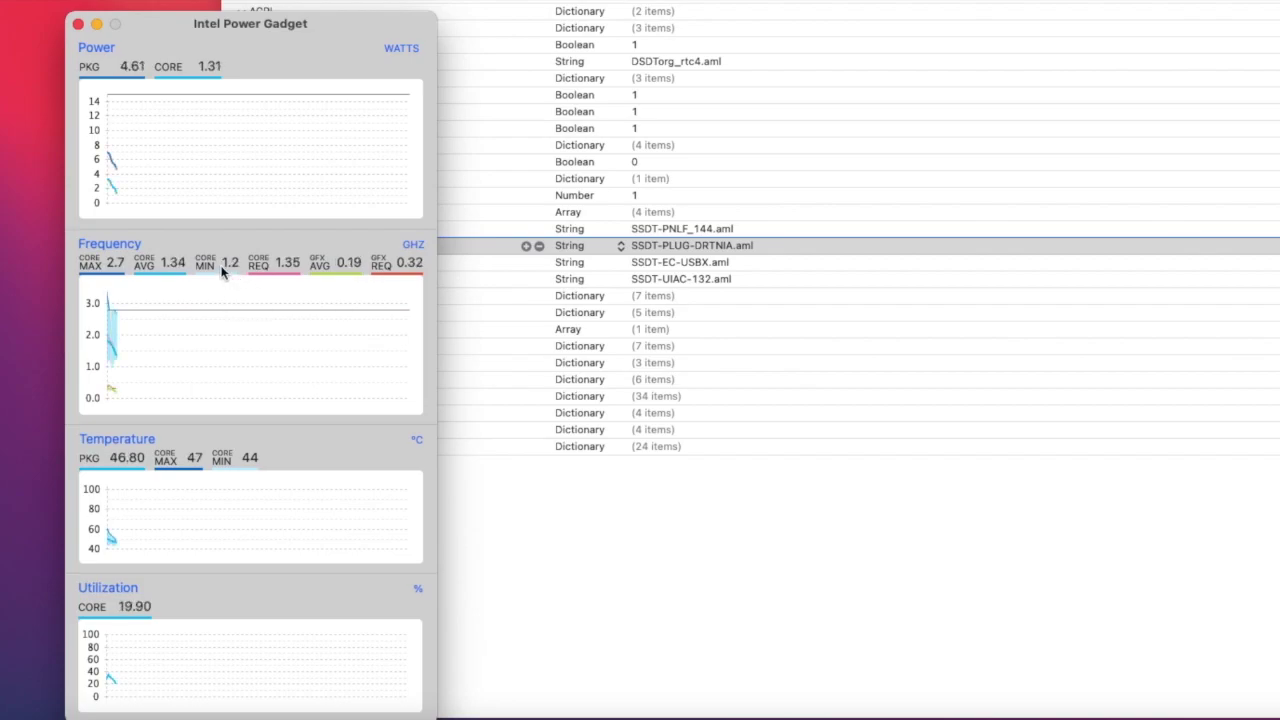
click(697, 262)
click(694, 261)
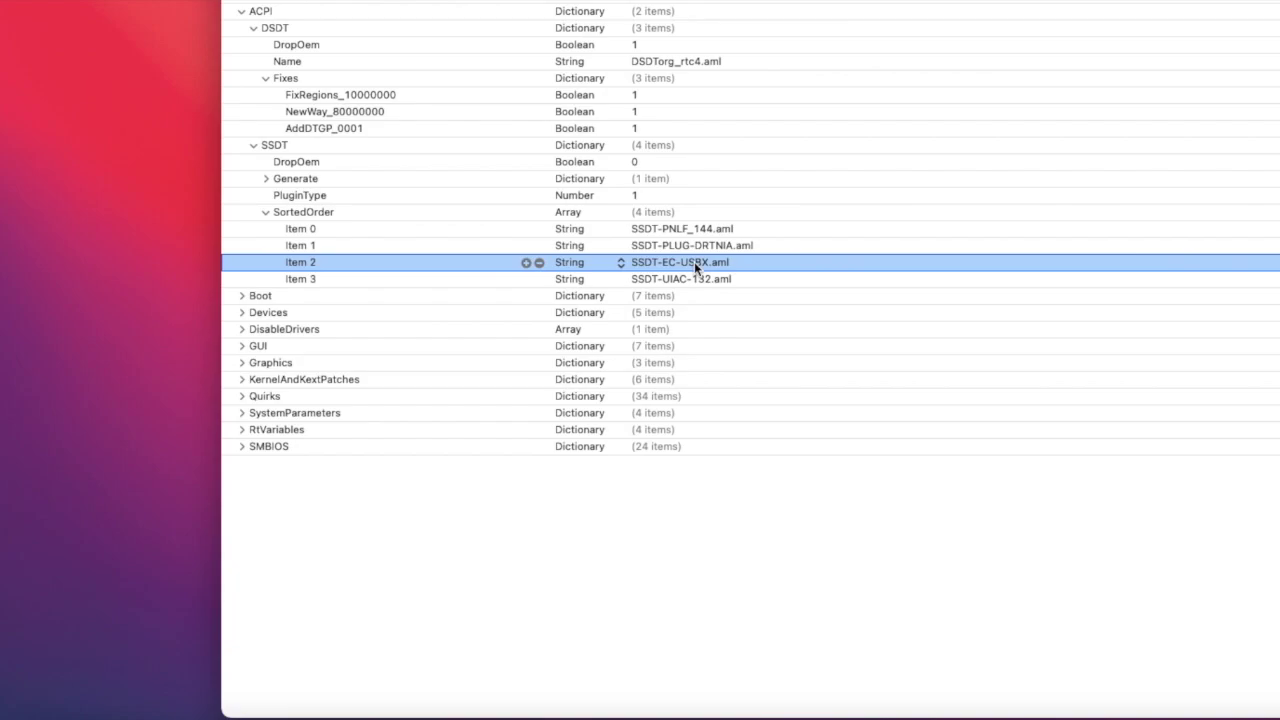
click(701, 279)
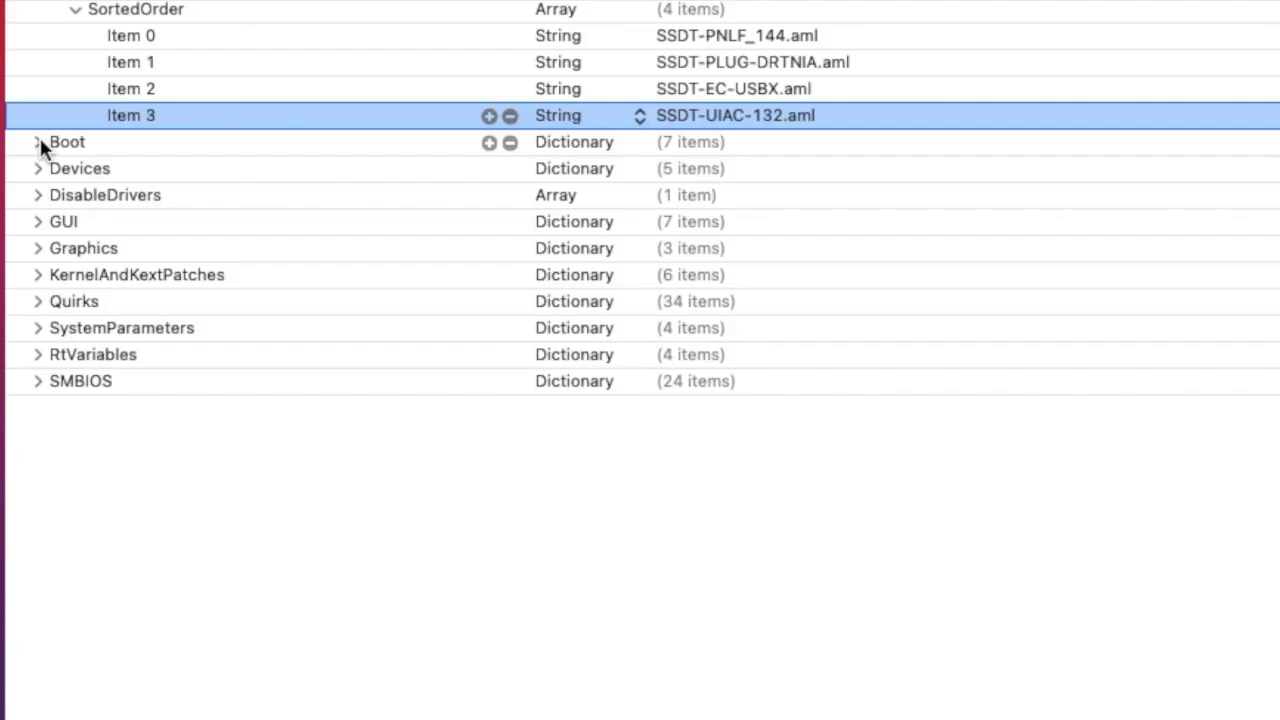
Step: Expand the Boot section and review its Arguments, DefaultVolume and IgnoreNVRAMBoot entries
click(38, 141)
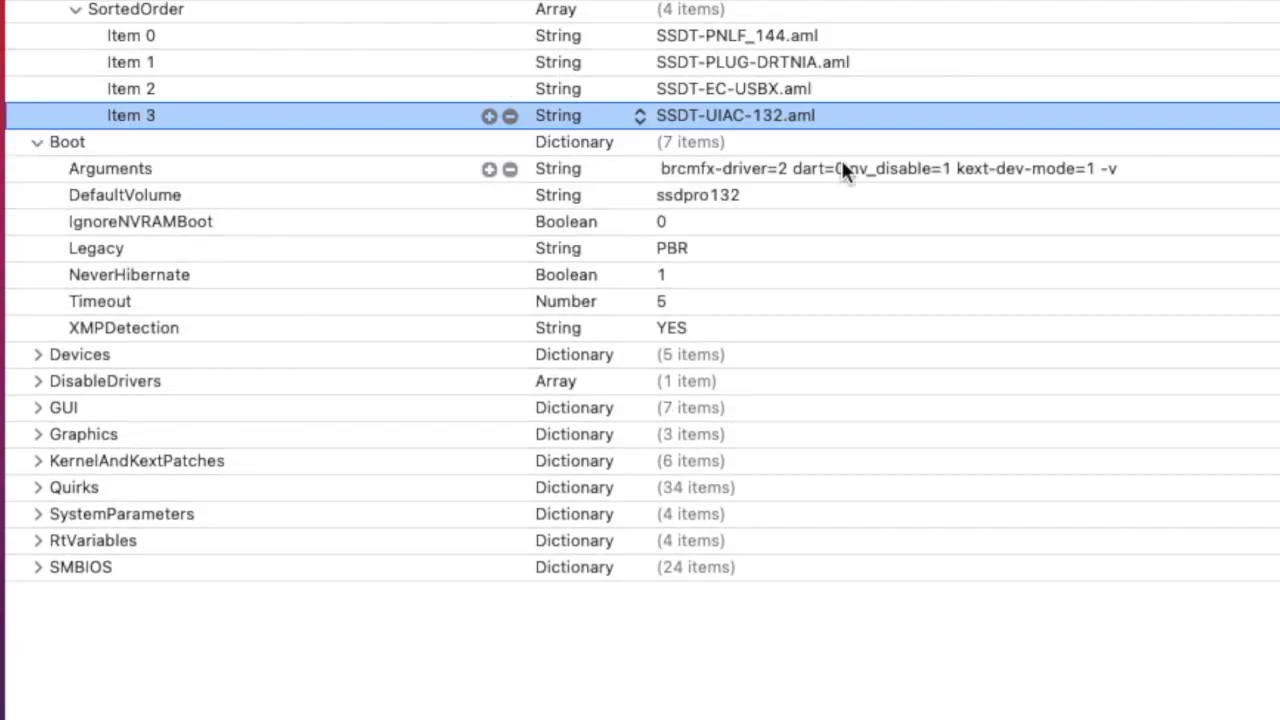
click(738, 167)
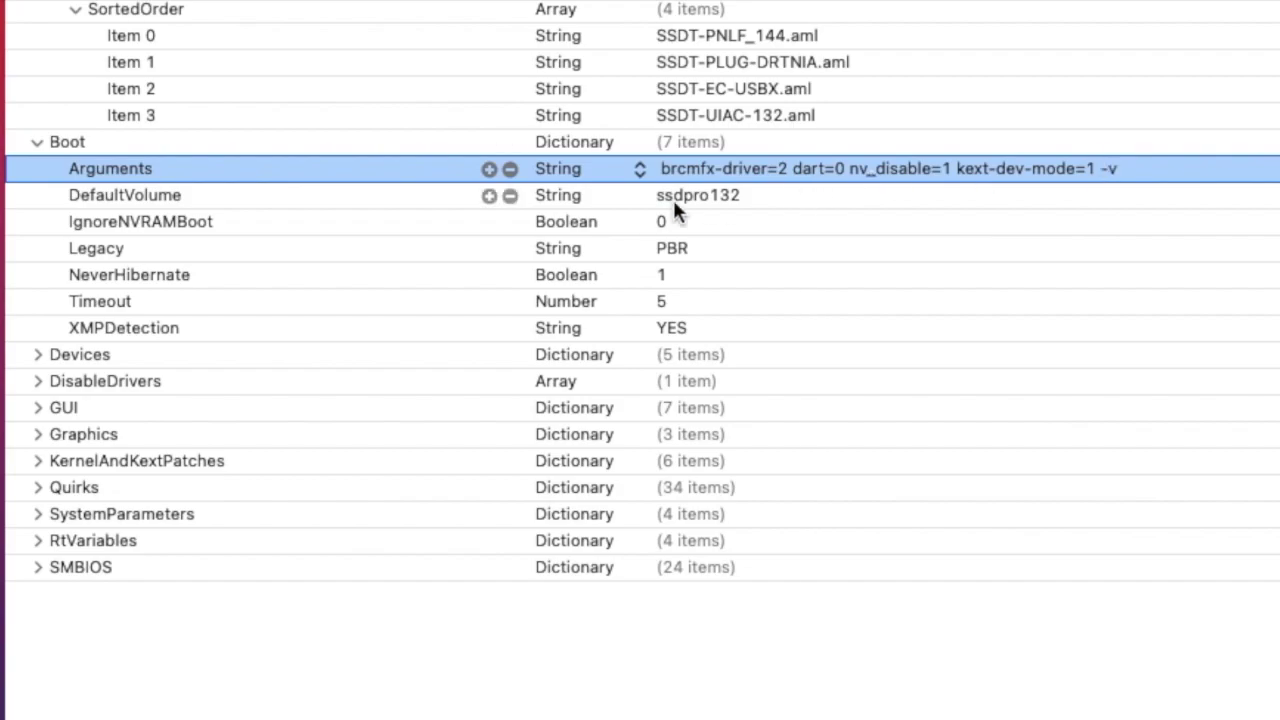
click(314, 200)
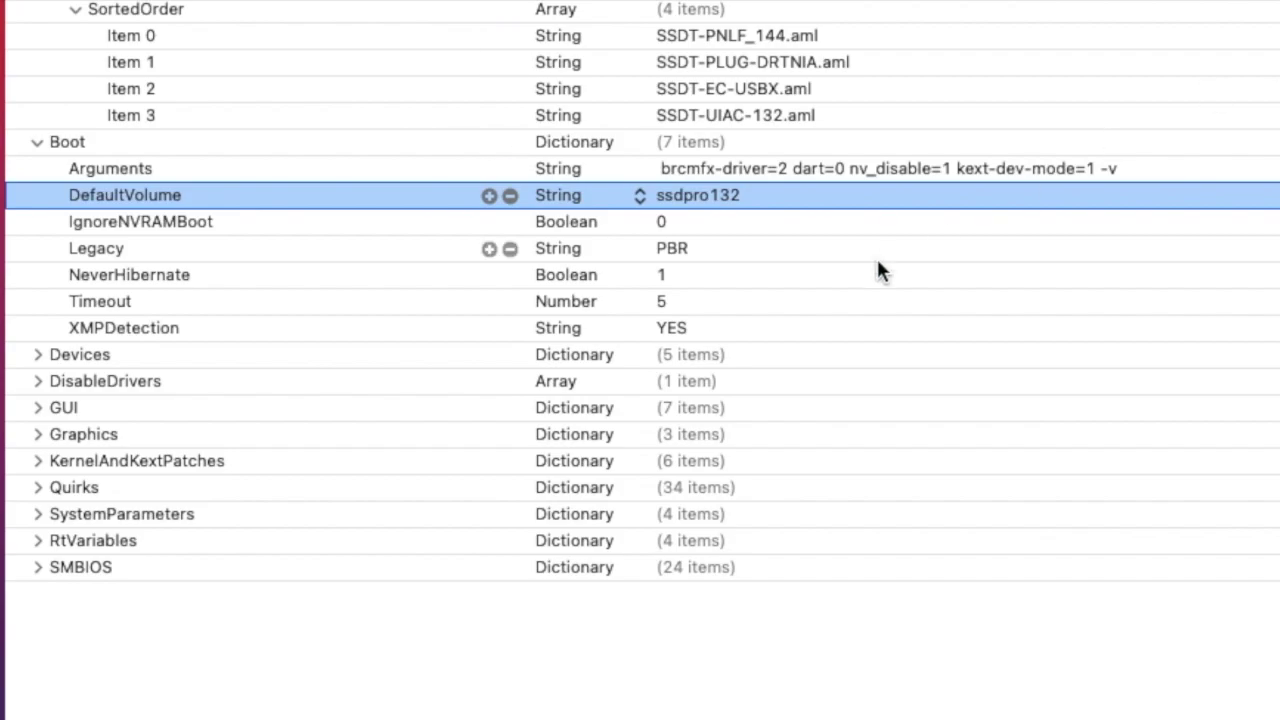
click(243, 224)
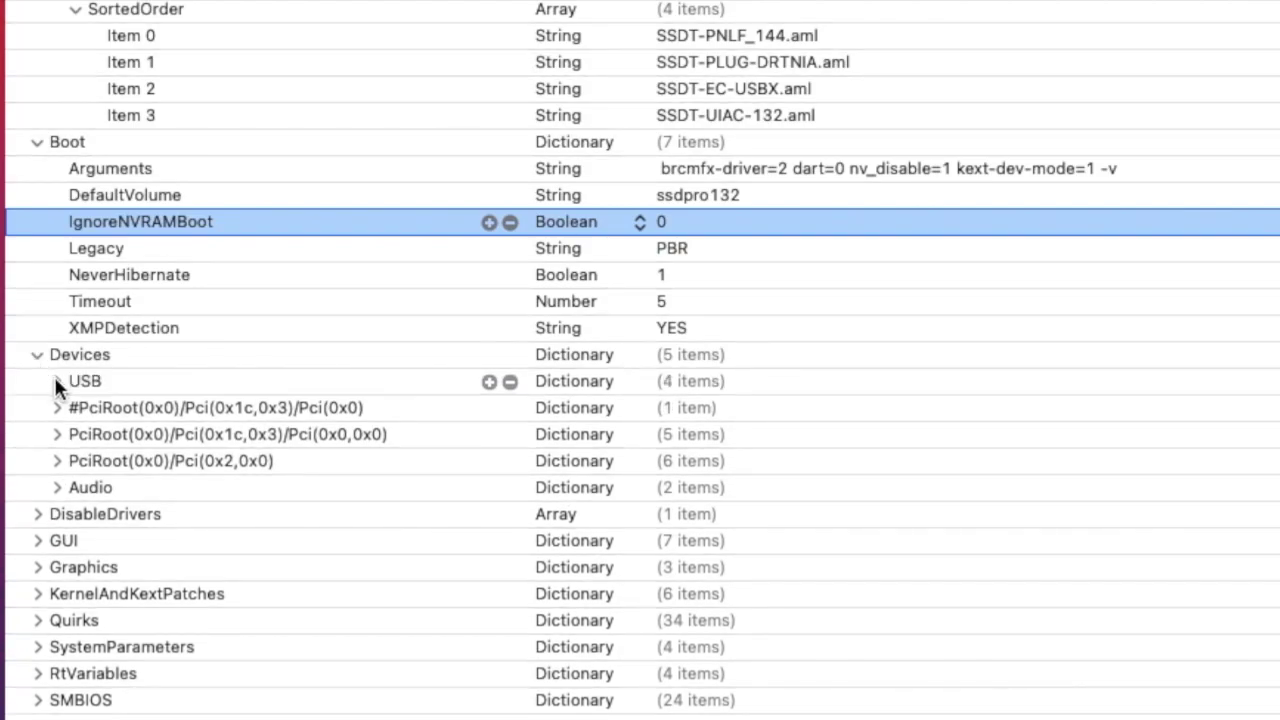
Step: Review the USB settings and the PciRoot(0x0)/Pci(0x1c,0x3)/Pci(0x0,0x0) wireless adapter properties under Devices
click(56, 379)
scroll(54, 376, down, 1)
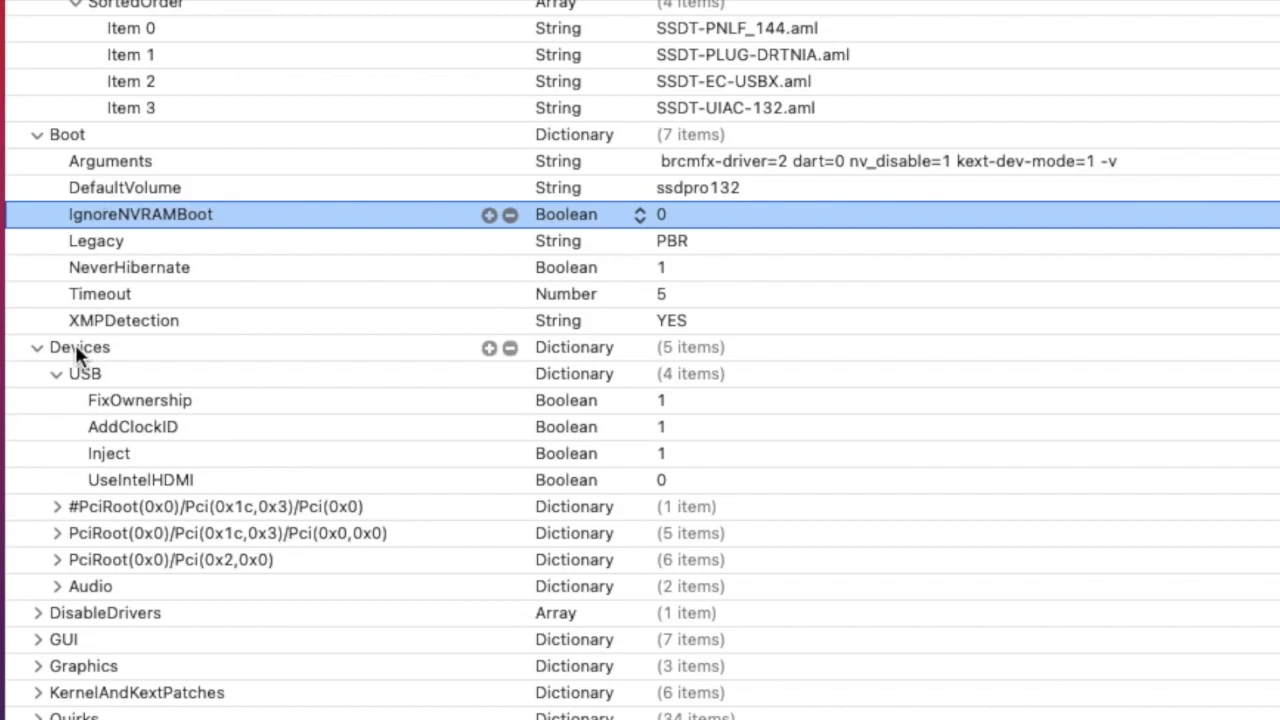
click(56, 534)
scroll(461, 459, down, 3)
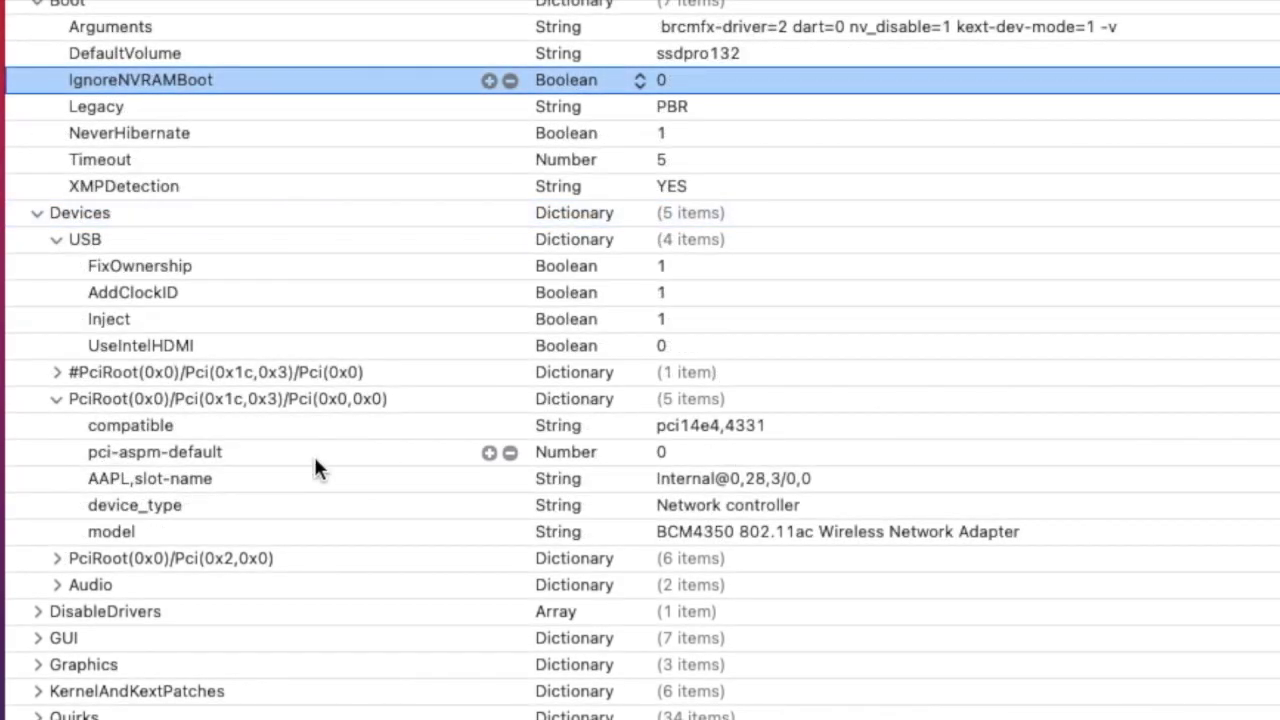
click(295, 399)
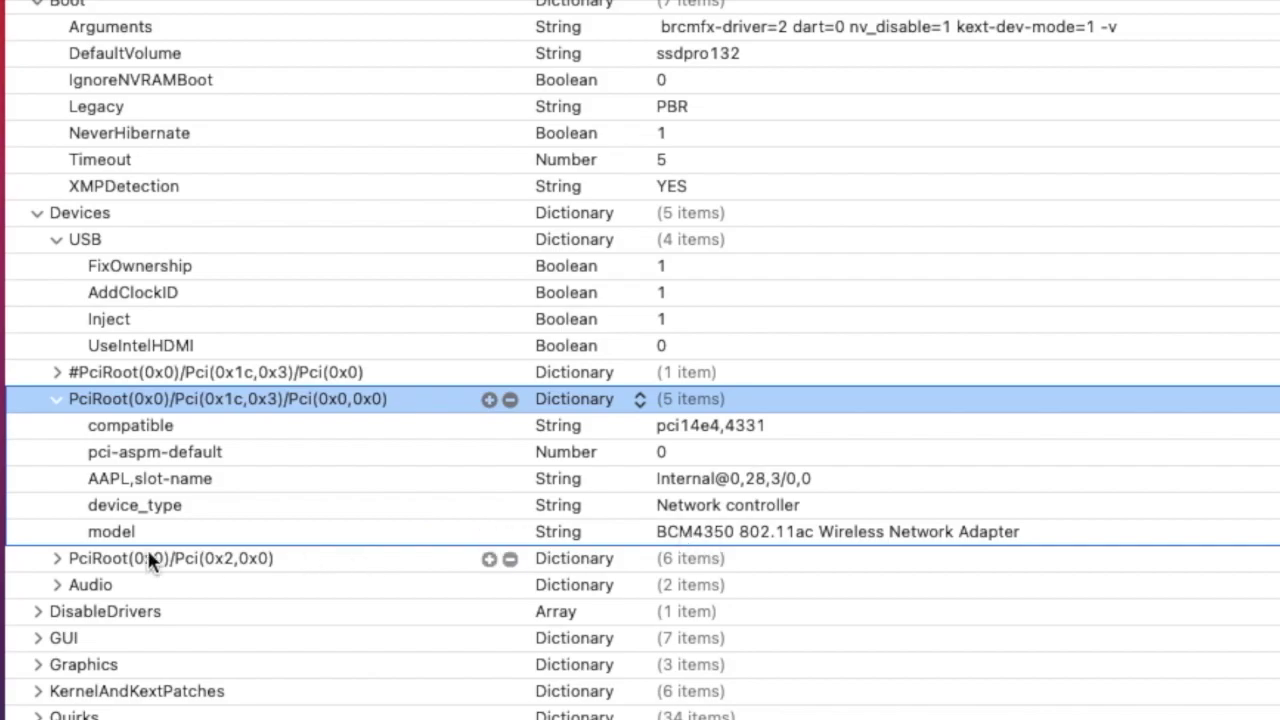
Step: Expand the PciRoot(0x0)/Pci(0x2,0x0) graphics properties and the Audio settings under Devices and review them
click(57, 558)
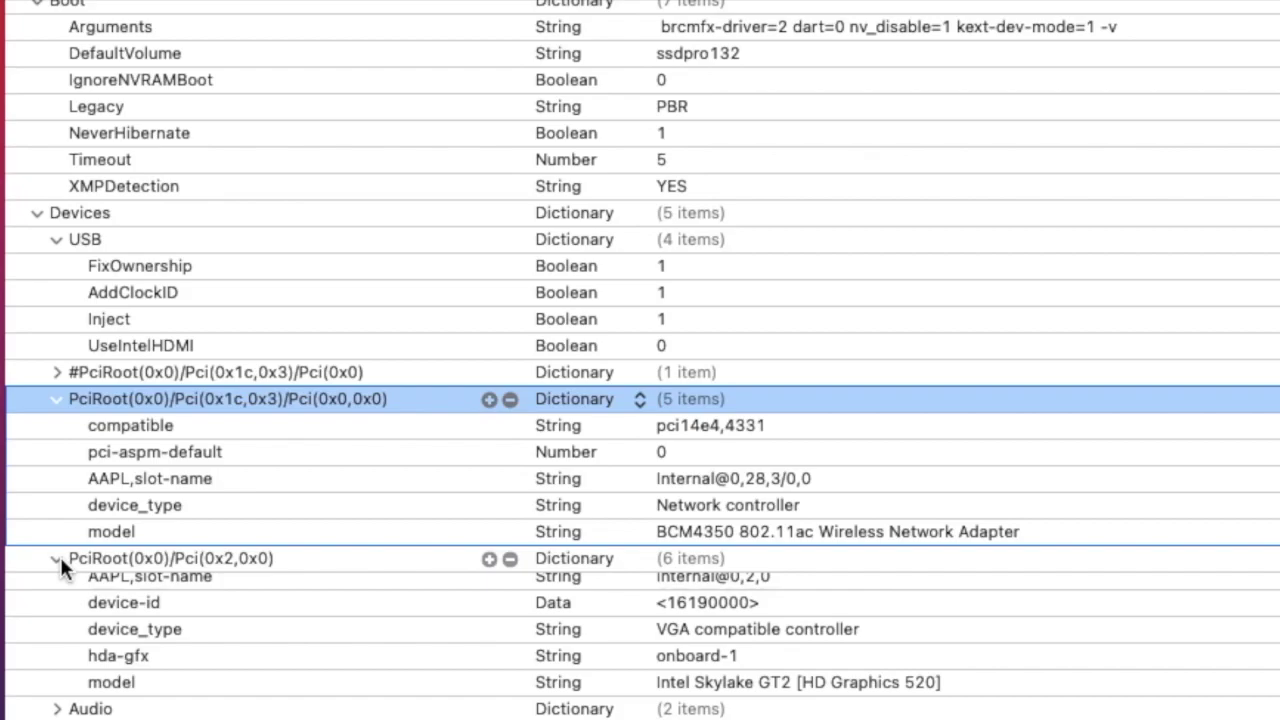
scroll(59, 554, down, 3)
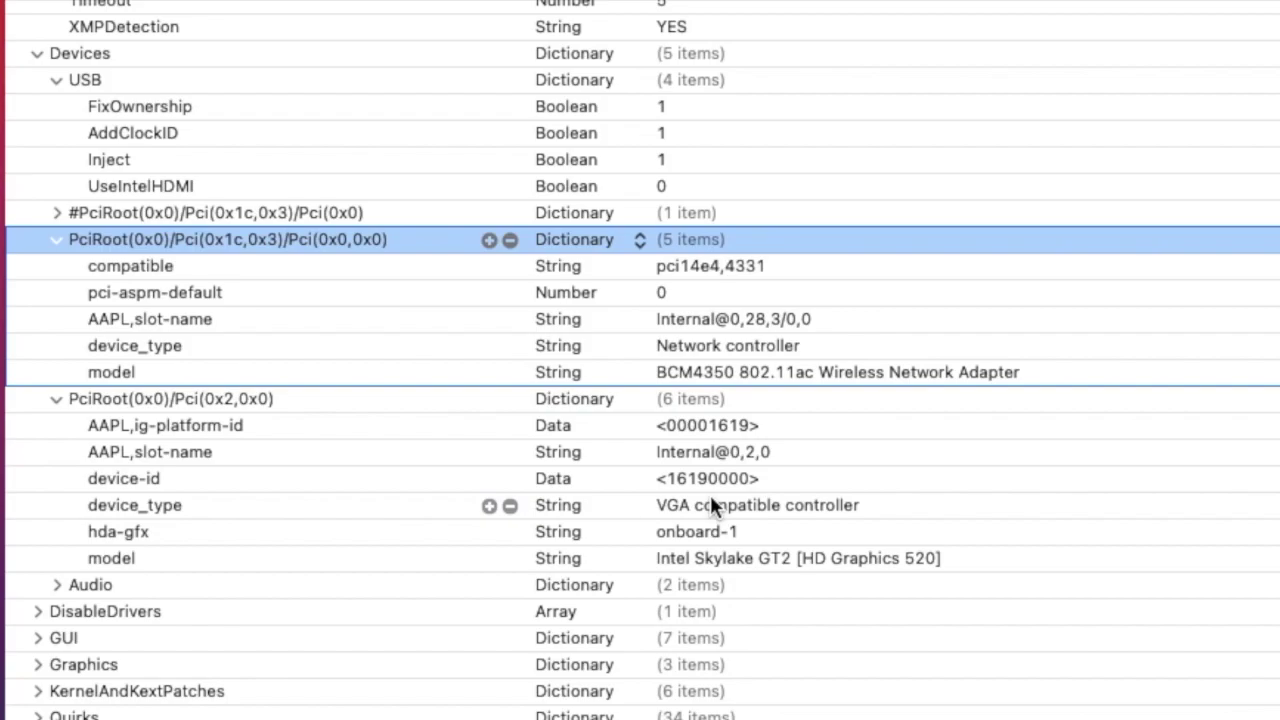
click(57, 585)
scroll(57, 585, down, 2)
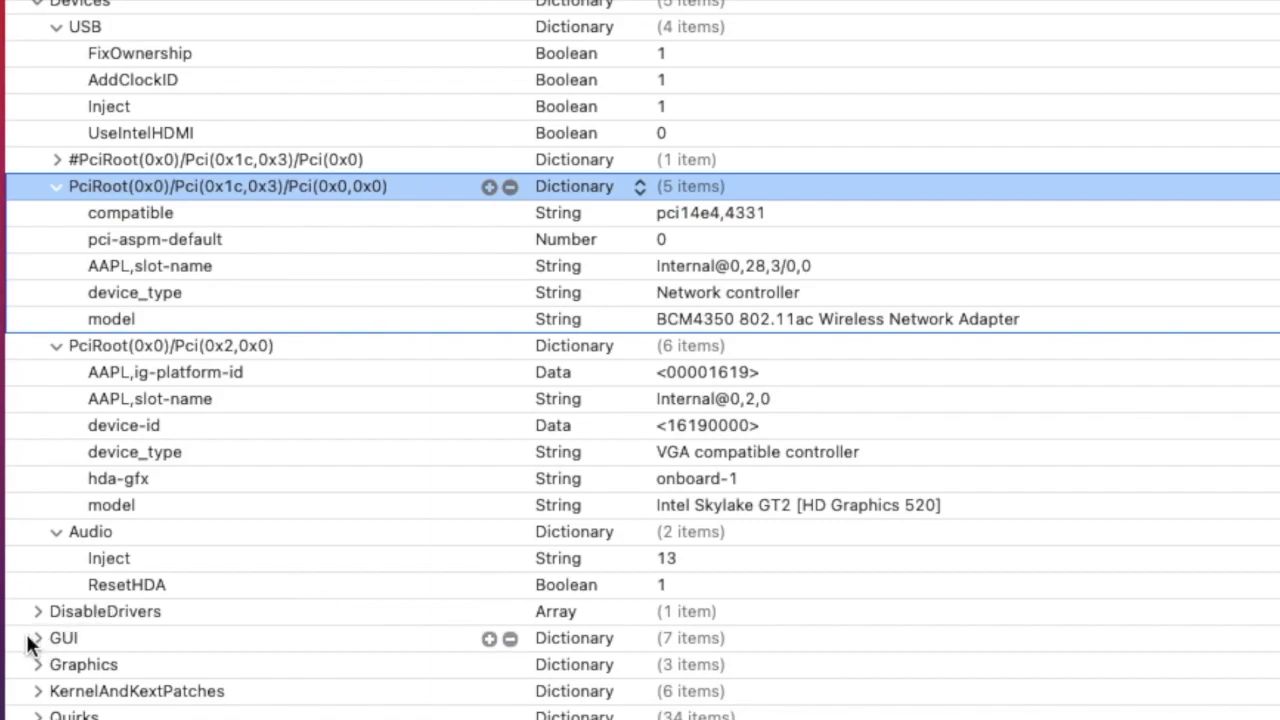
Step: Expand the DisableDrivers, GUI and Graphics sections, including the graphics Inject entries, and review their settings
click(39, 607)
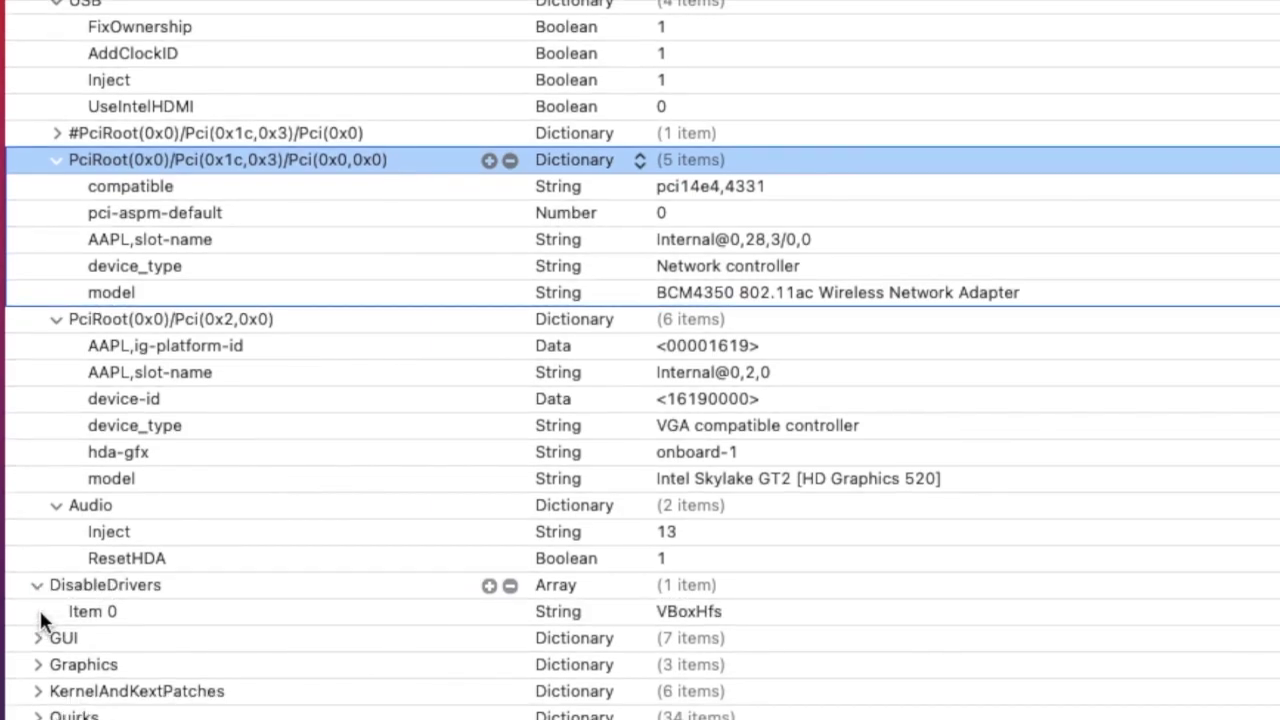
click(39, 636)
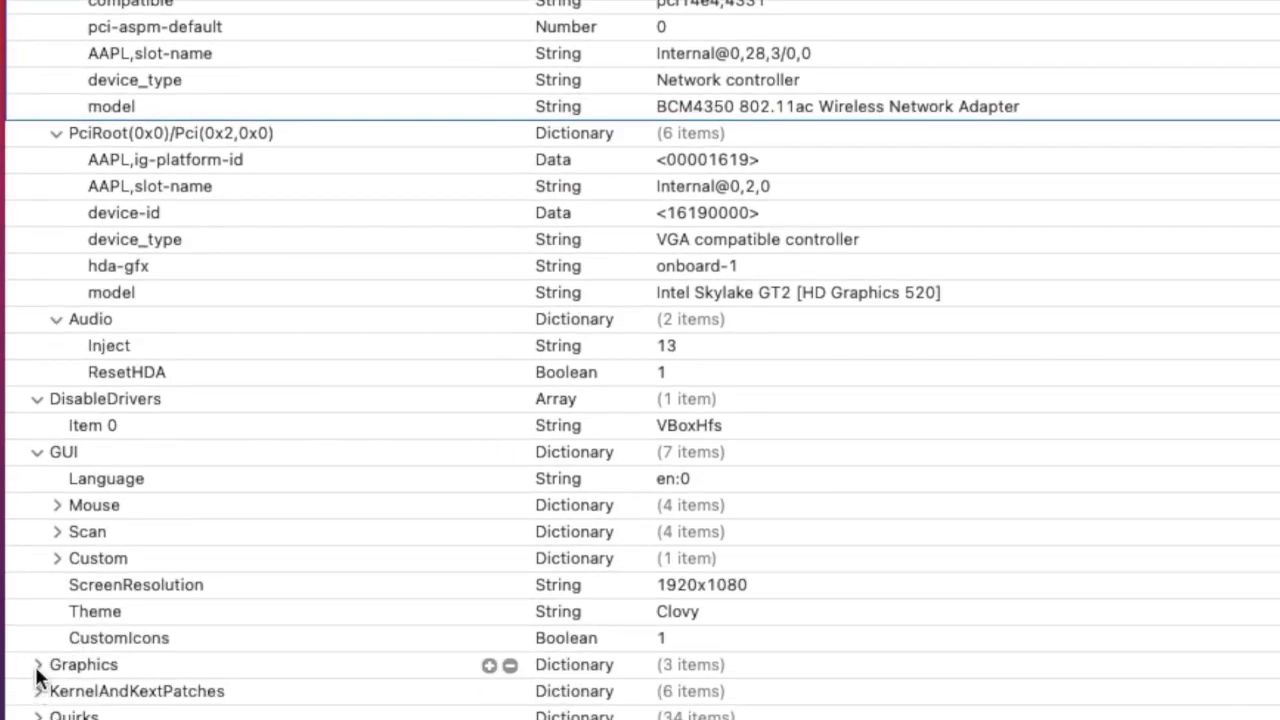
click(38, 666)
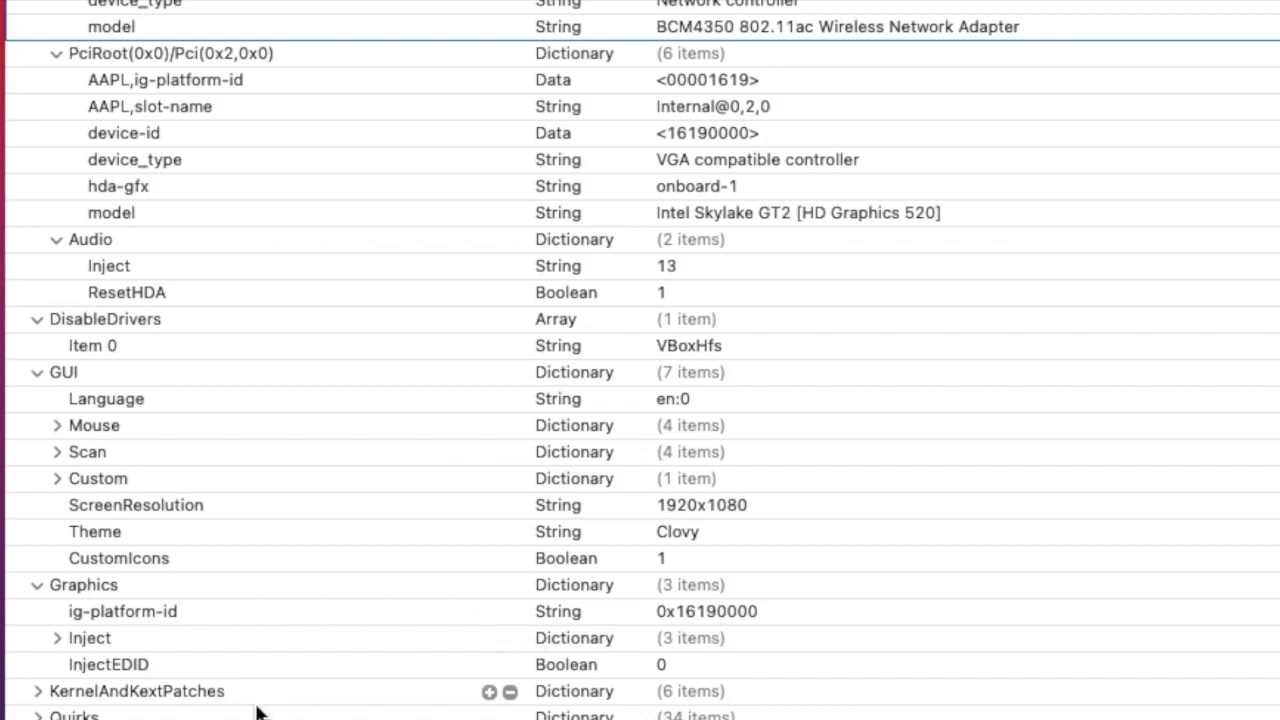
click(57, 638)
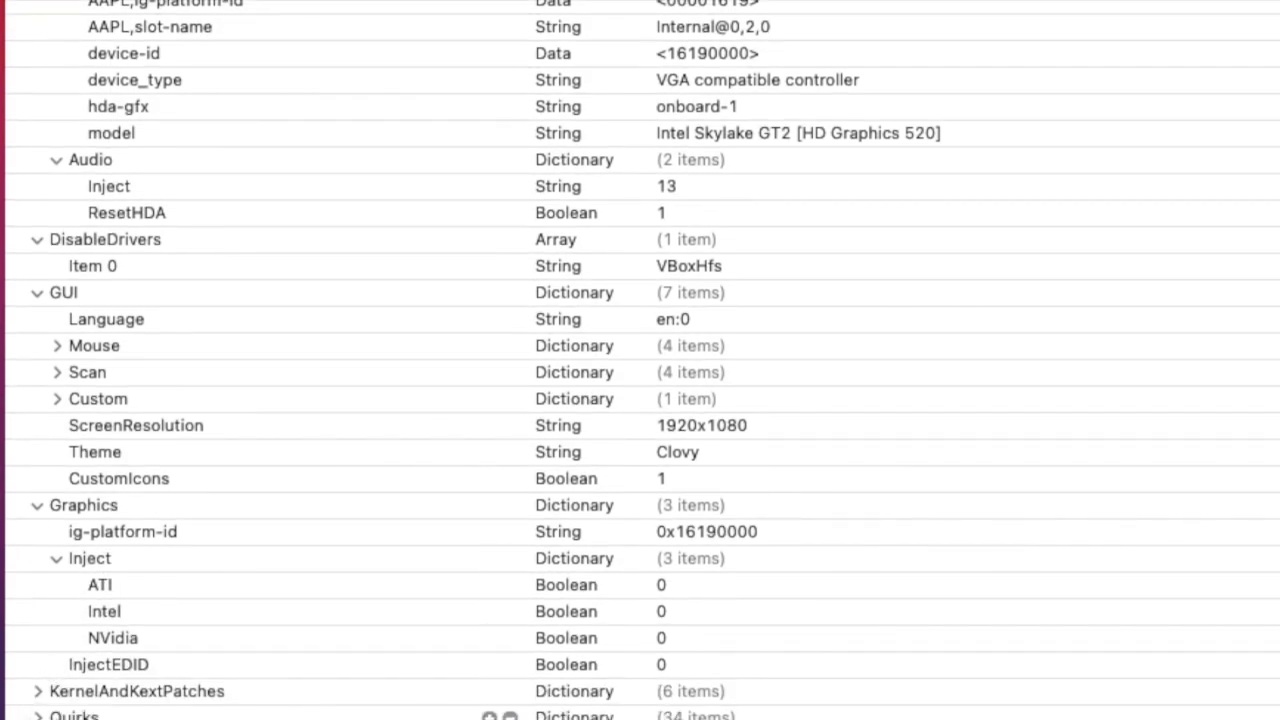
Step: Expand KernelAndKextPatches, review AppleRTC, #ForceKextsToLoad and #KernelToPatch, and expand the KextsToPatch list
click(37, 691)
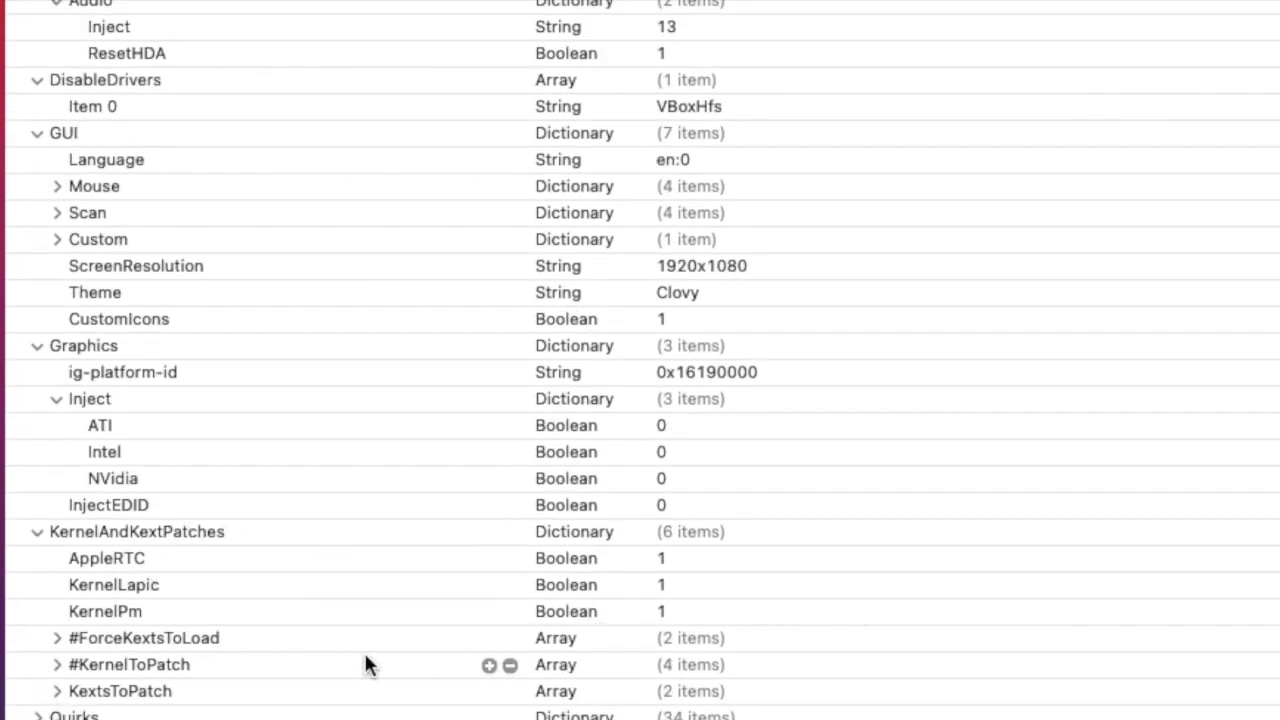
click(245, 567)
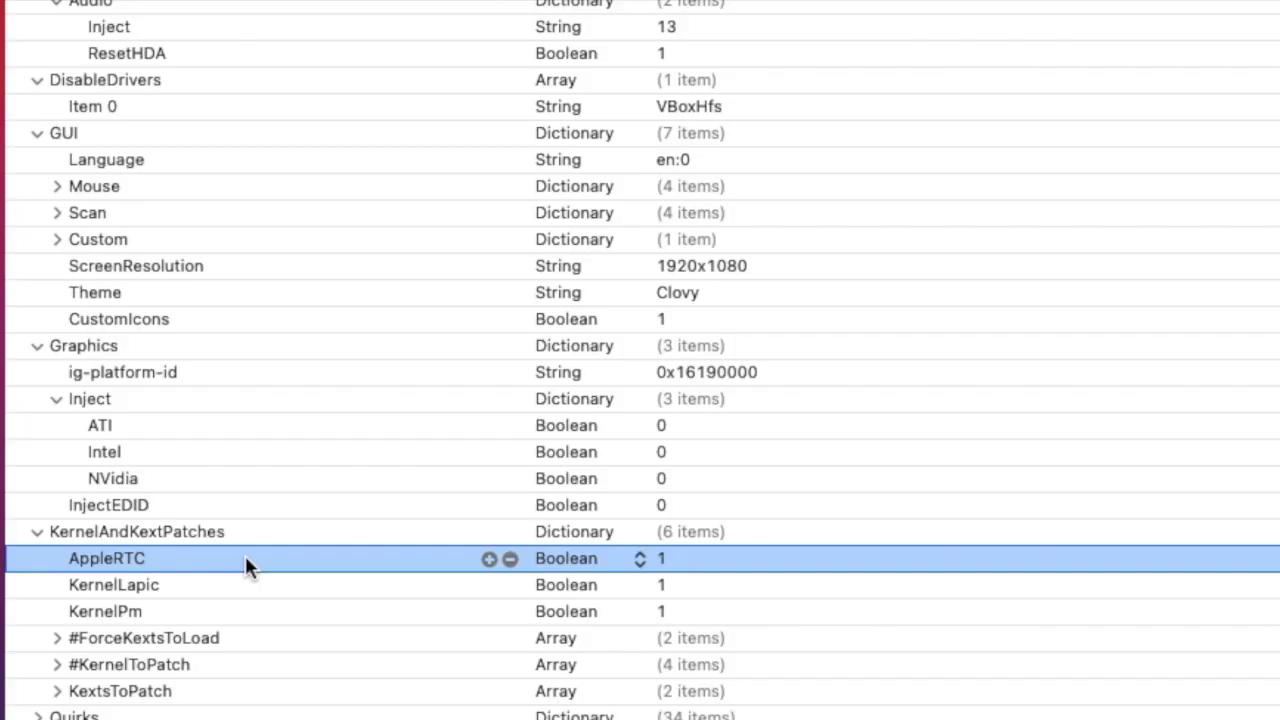
click(156, 637)
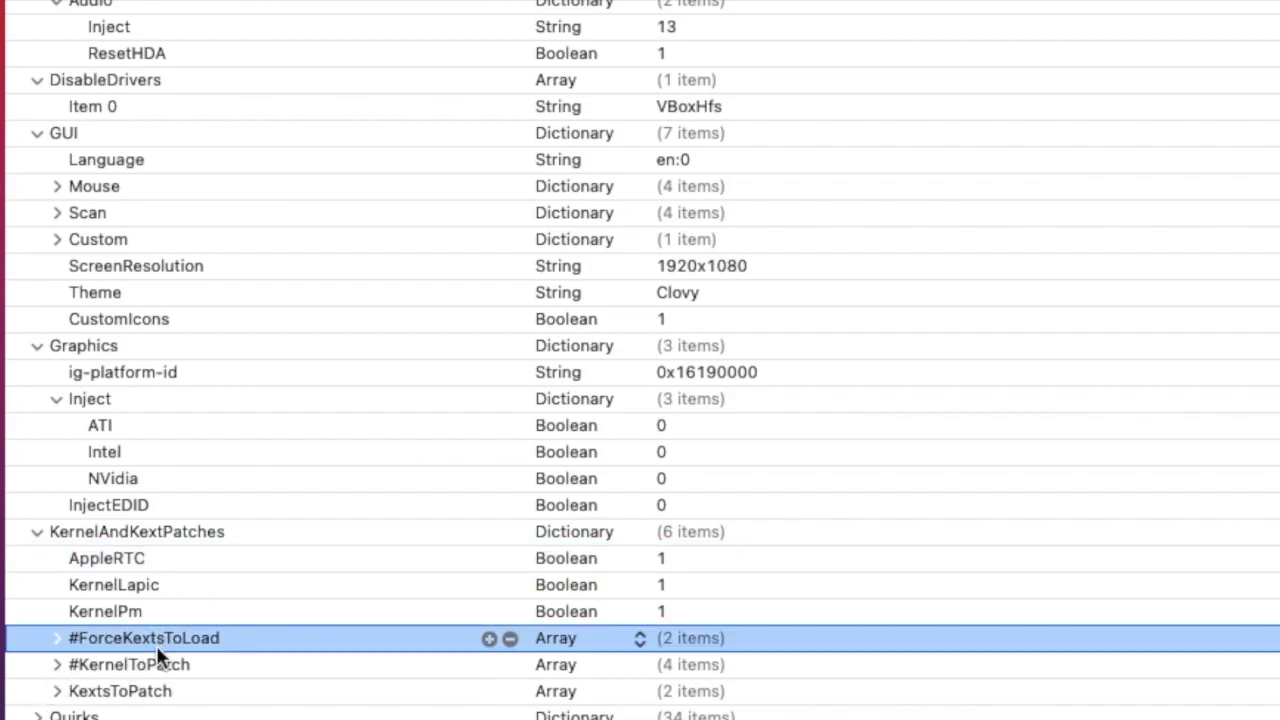
click(167, 661)
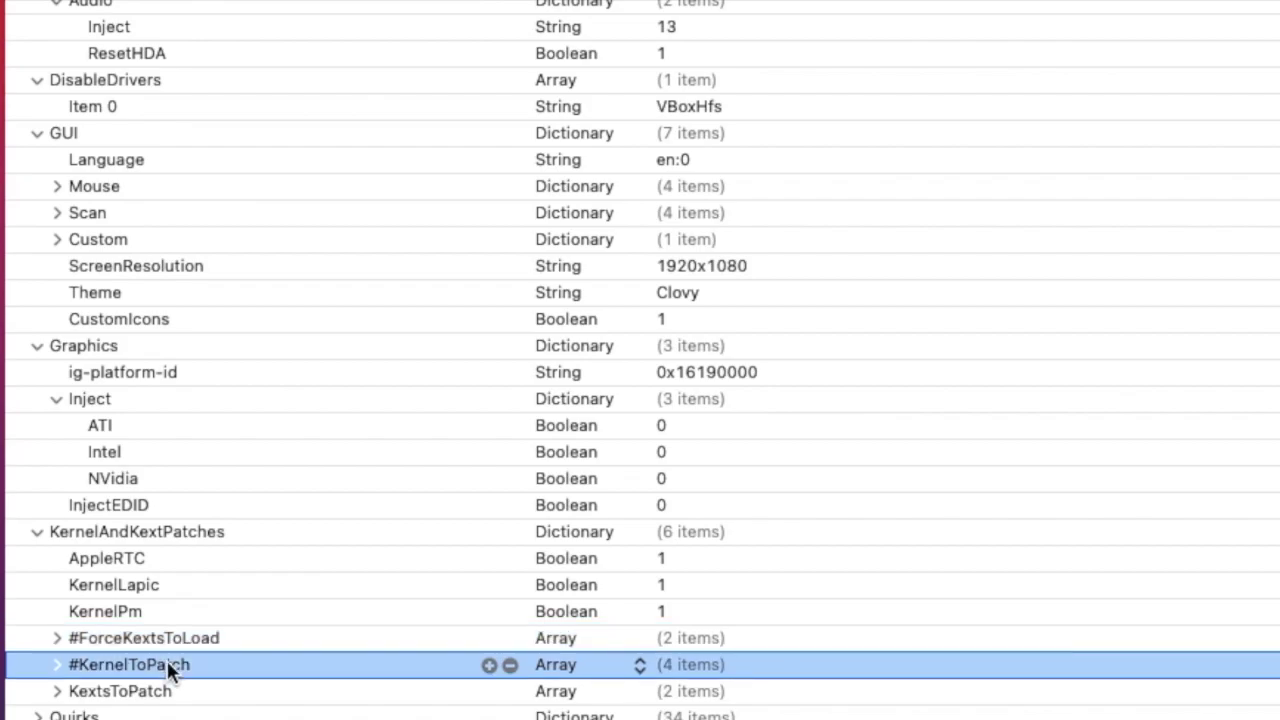
click(55, 691)
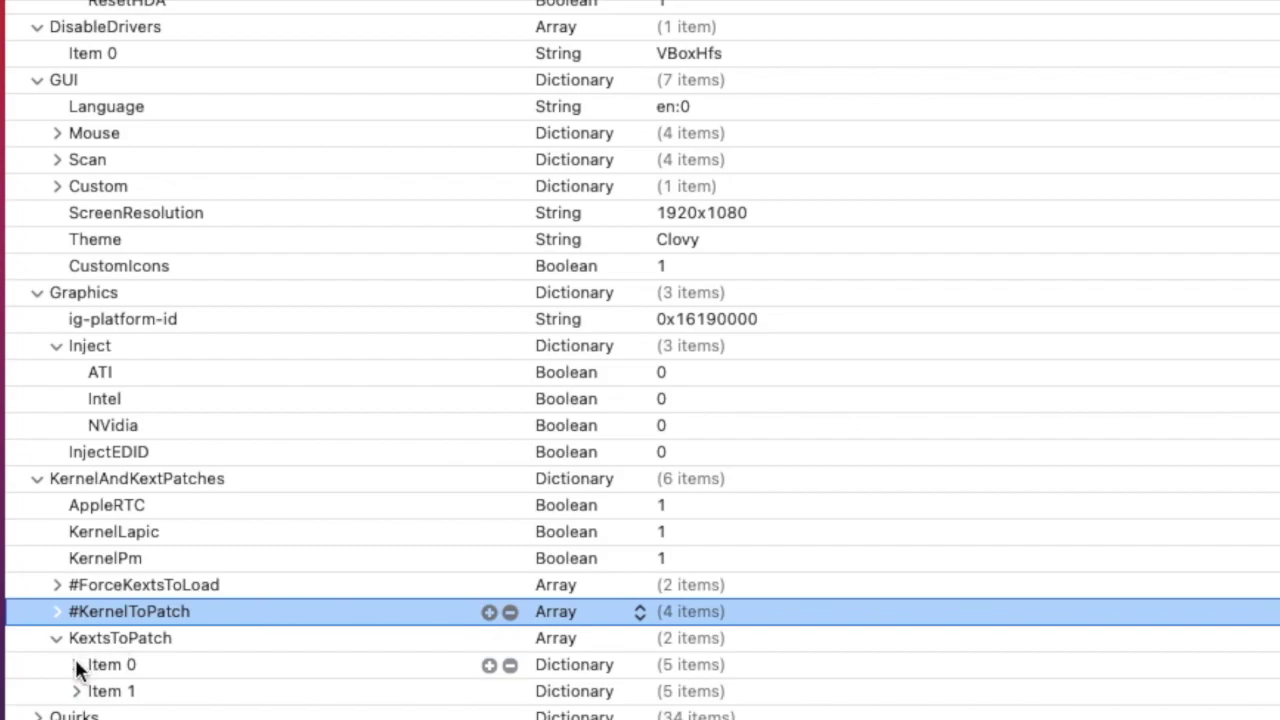
Step: Expand both KextsToPatch items, check the SSD Trim patch against the SATA details in System Information, and collapse the list
click(76, 662)
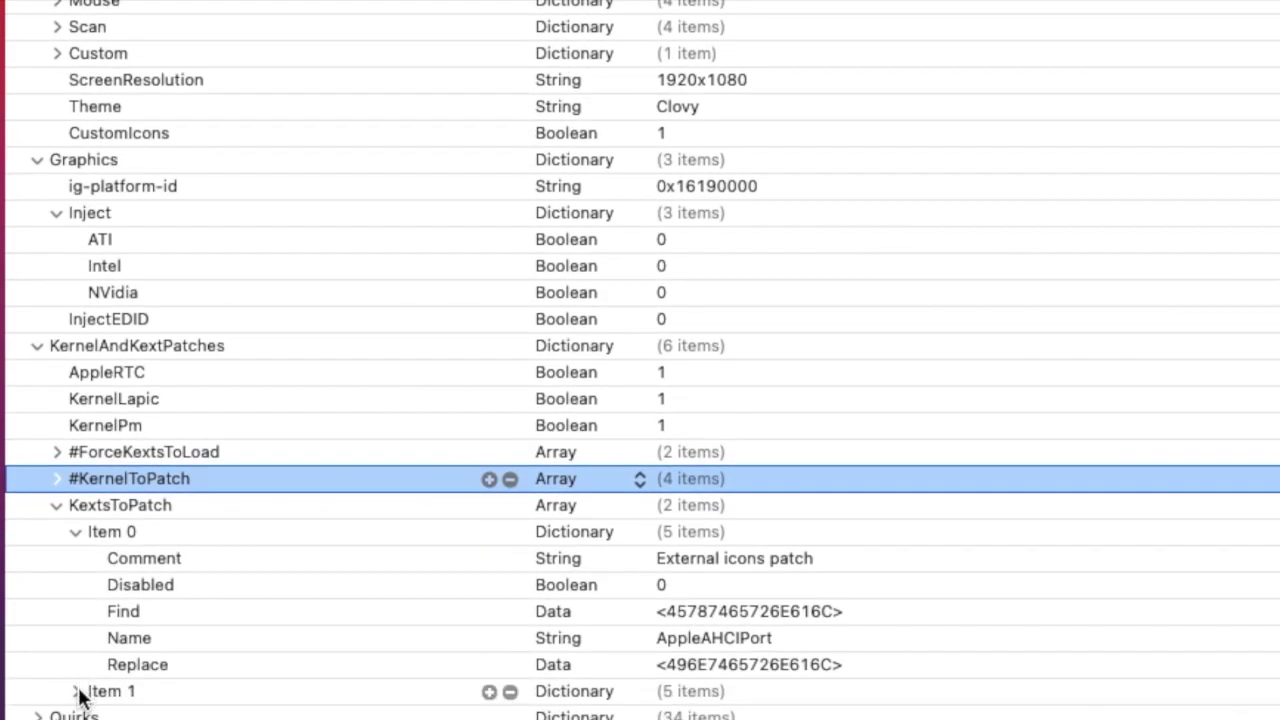
click(77, 691)
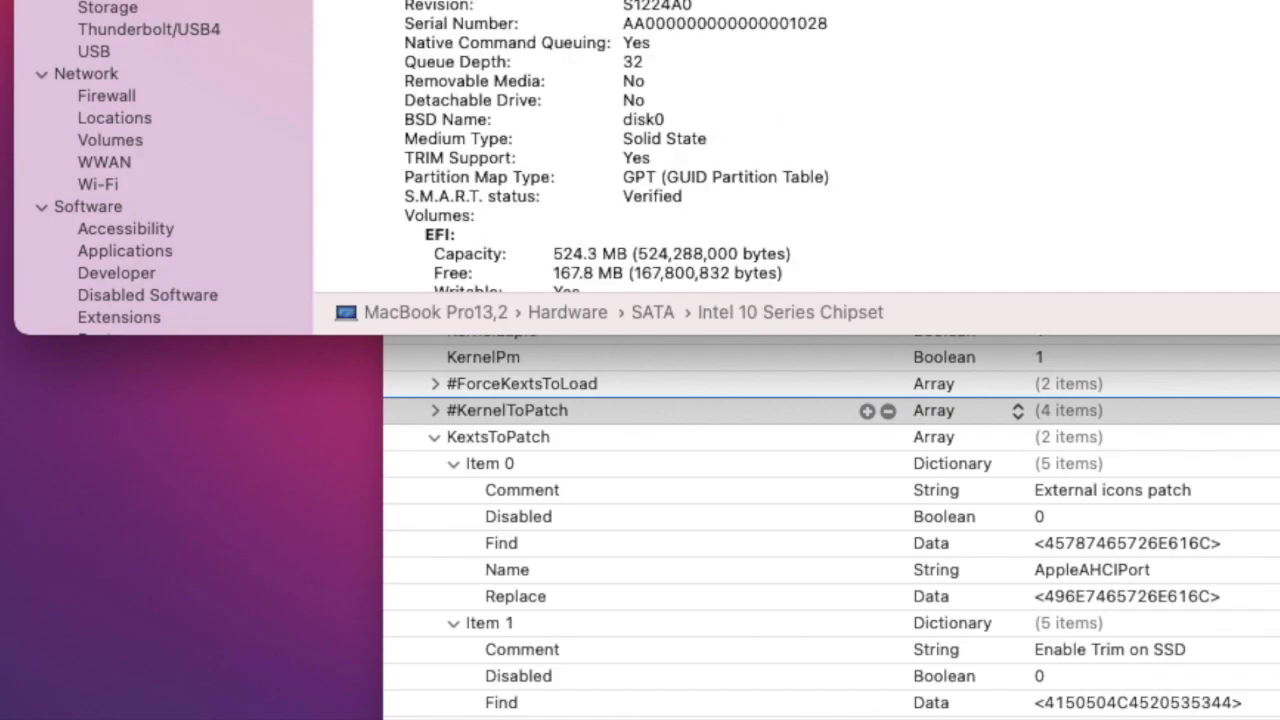
key(Down)
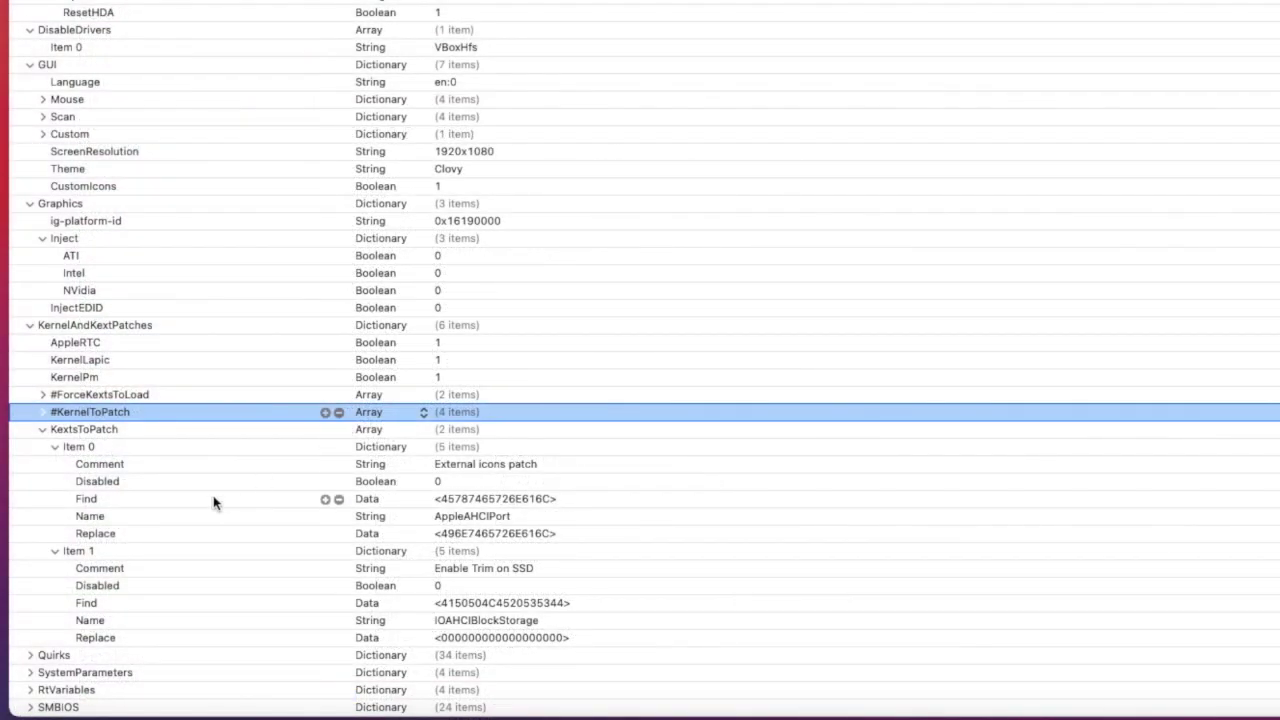
click(42, 430)
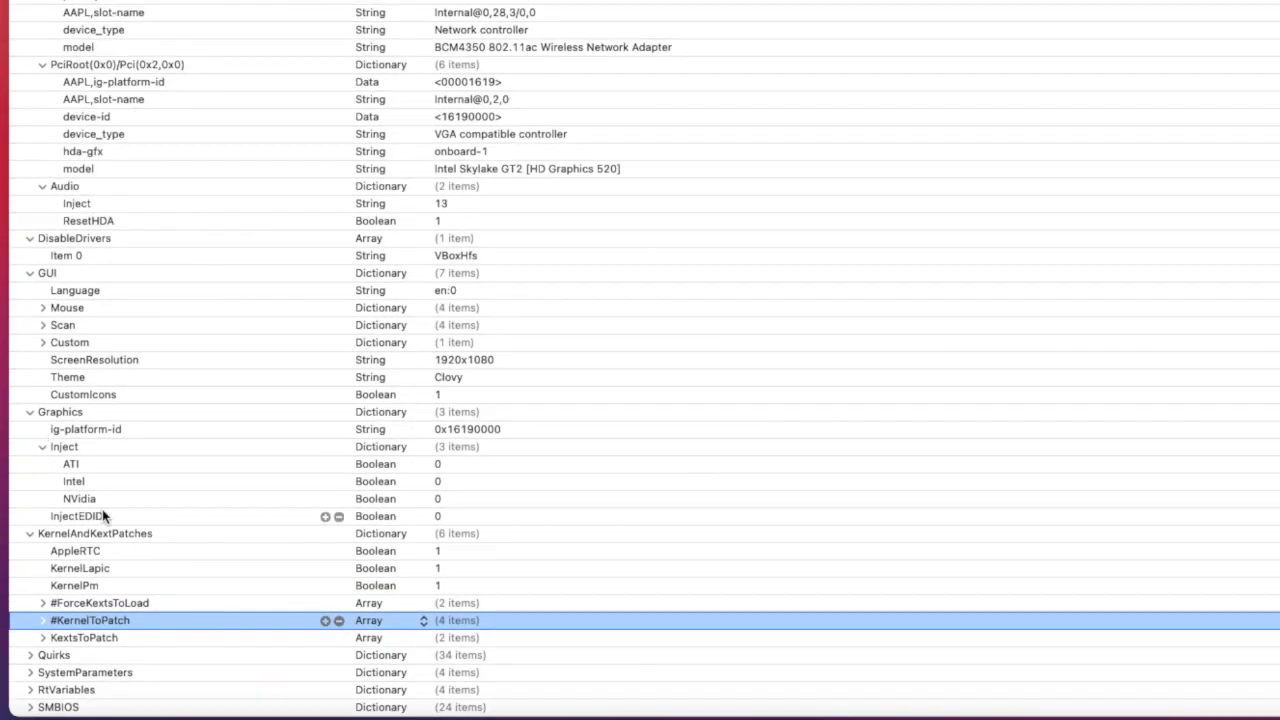
Step: Expand the Quirks dictionary and review all its settings, from XhciPortLimit down to SignalAppleOS
click(31, 656)
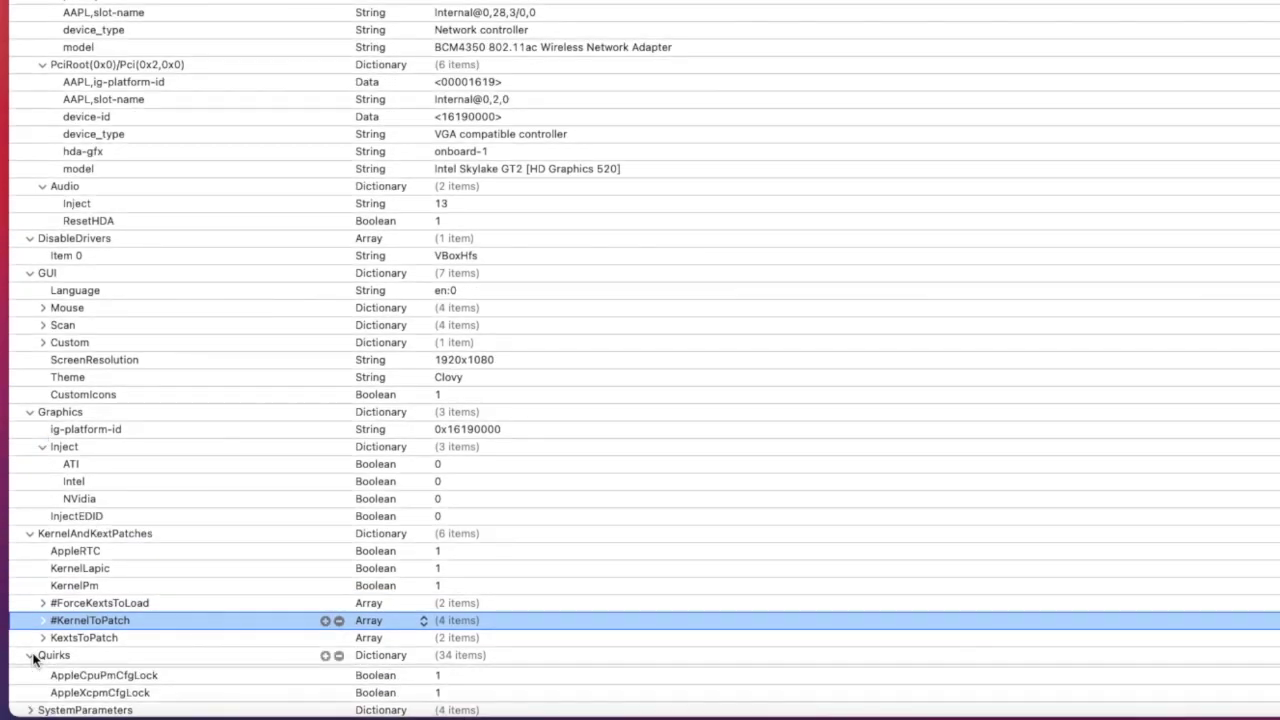
scroll(33, 660, down, 10)
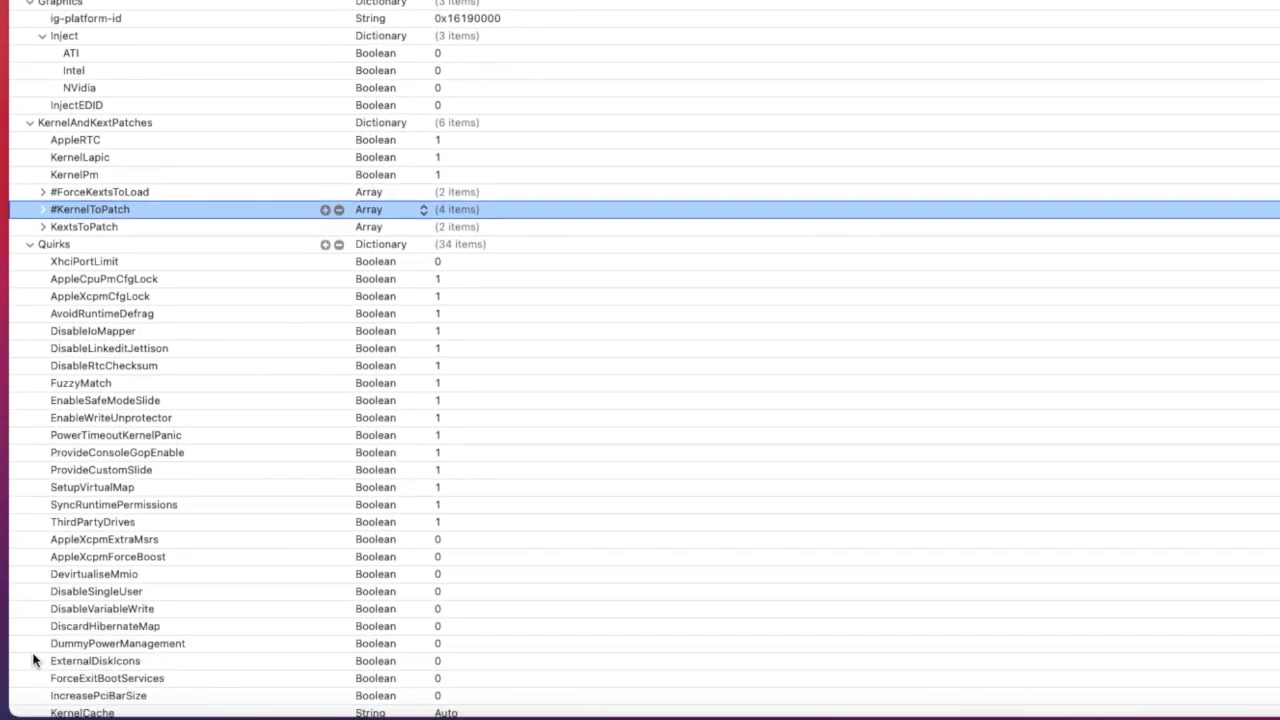
scroll(33, 660, down, 4)
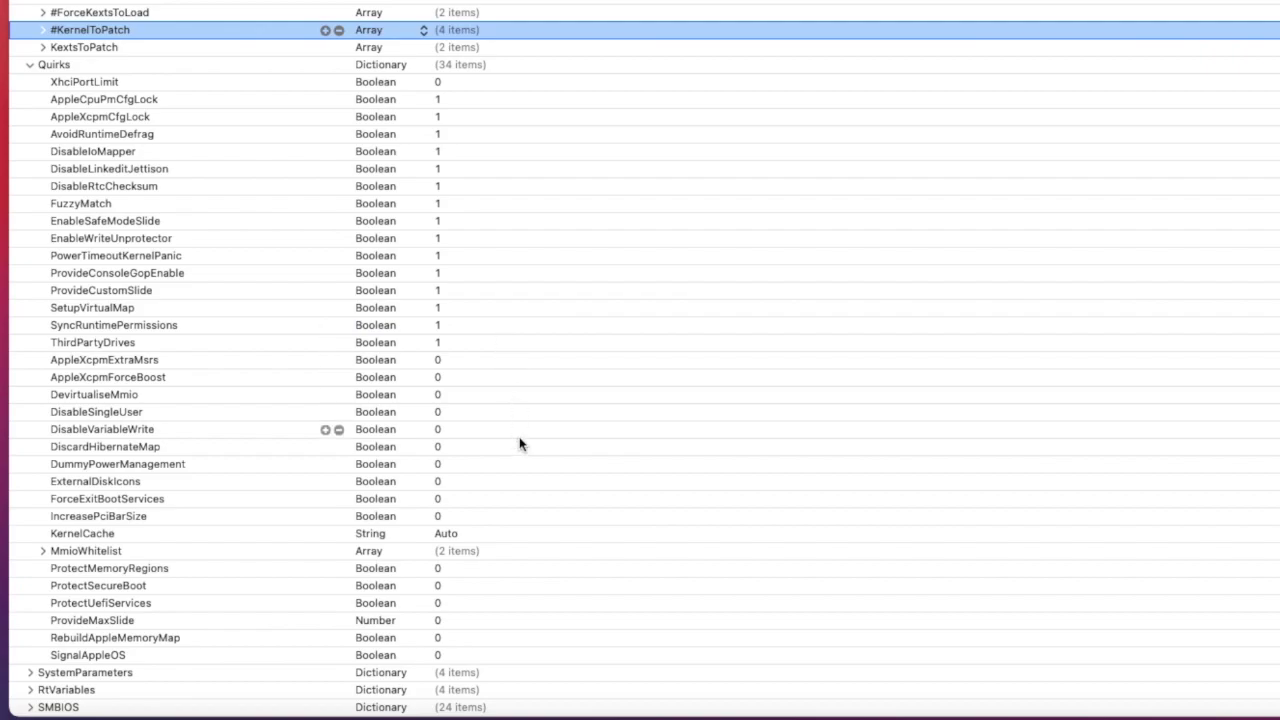
Step: Expand SystemParameters and review its entries, highlighting CustomUUID
click(29, 673)
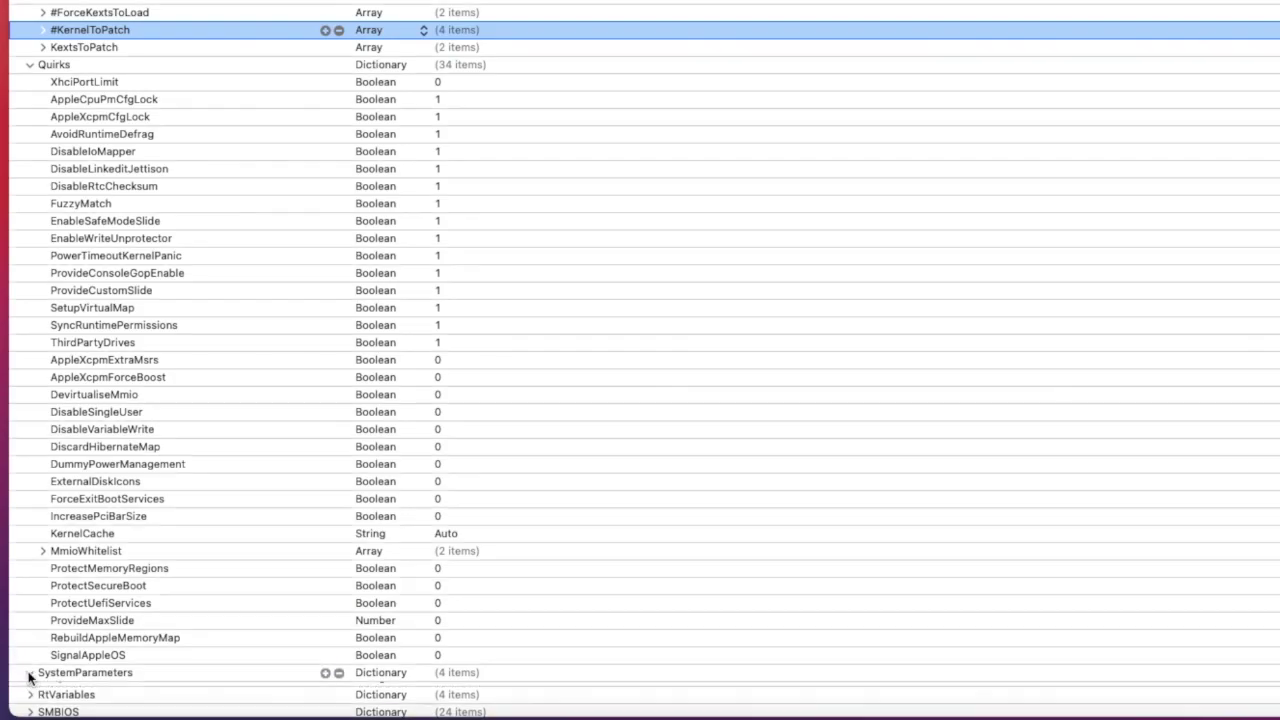
scroll(28, 678, down, 1)
scroll(28, 678, down, 1)
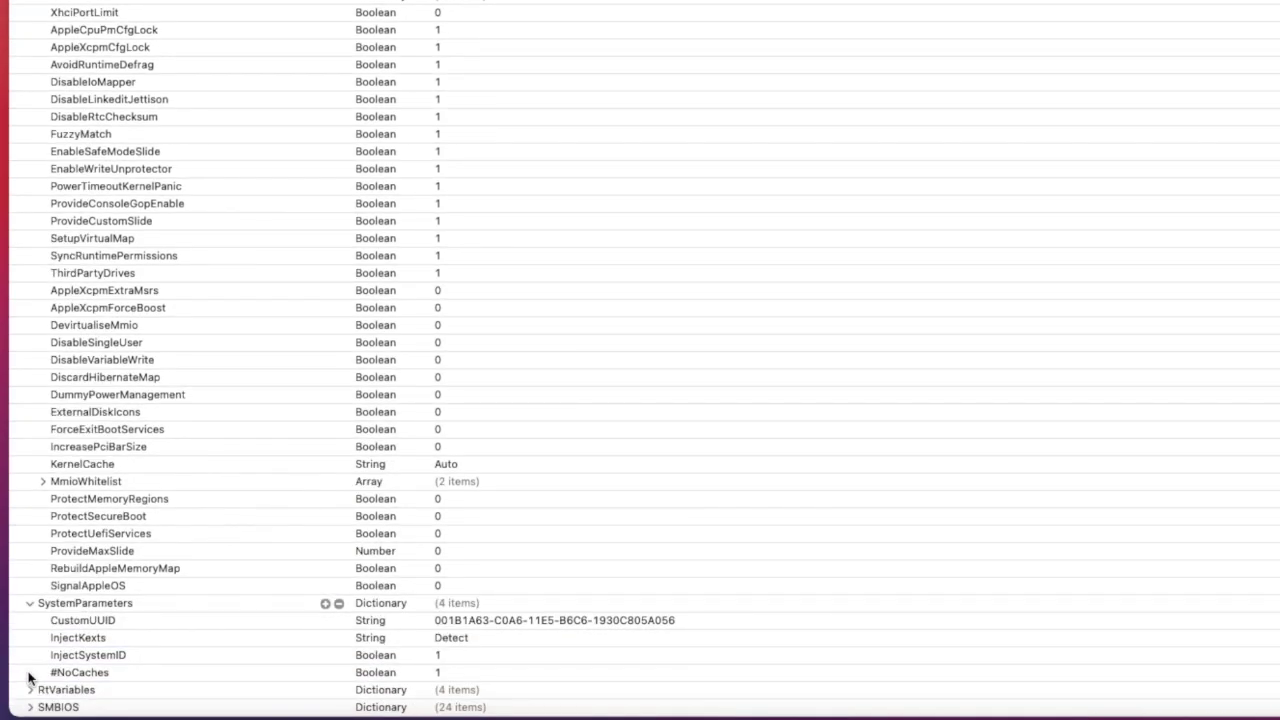
click(535, 627)
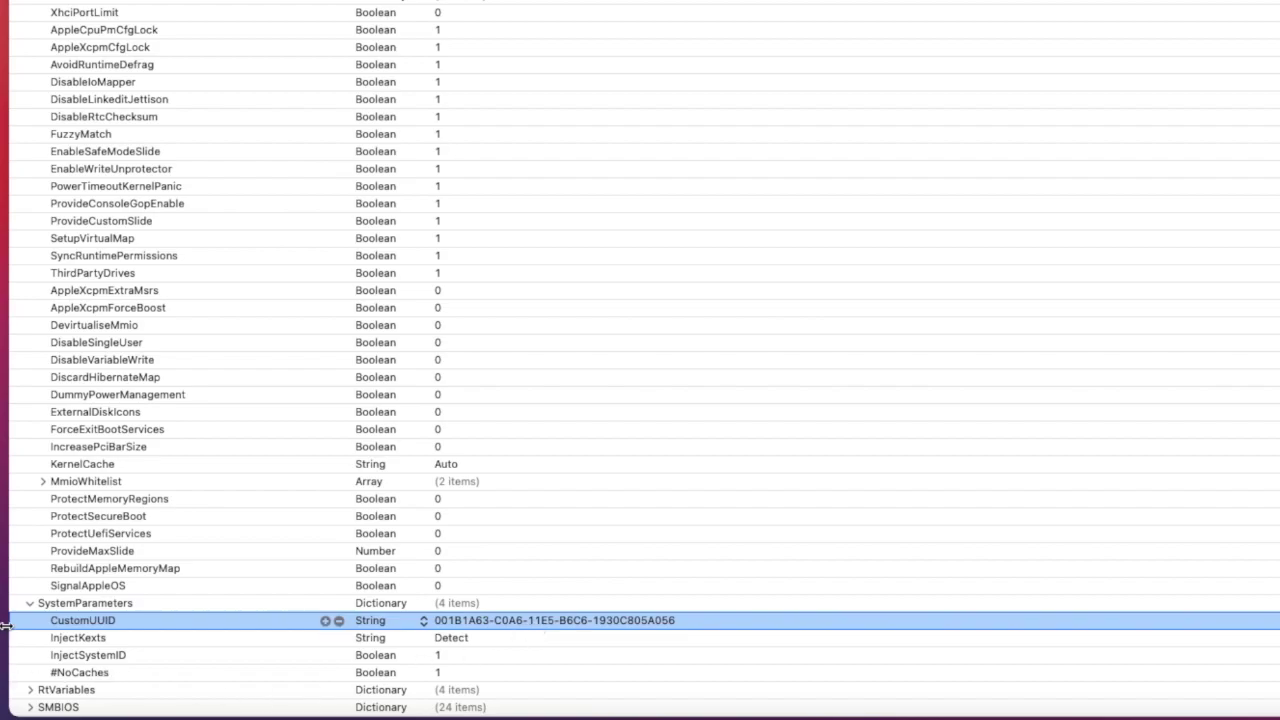
Step: Expand RtVariables and examine the BooterConfig and CsrActiveConfig values
click(31, 692)
scroll(30, 690, down, 2)
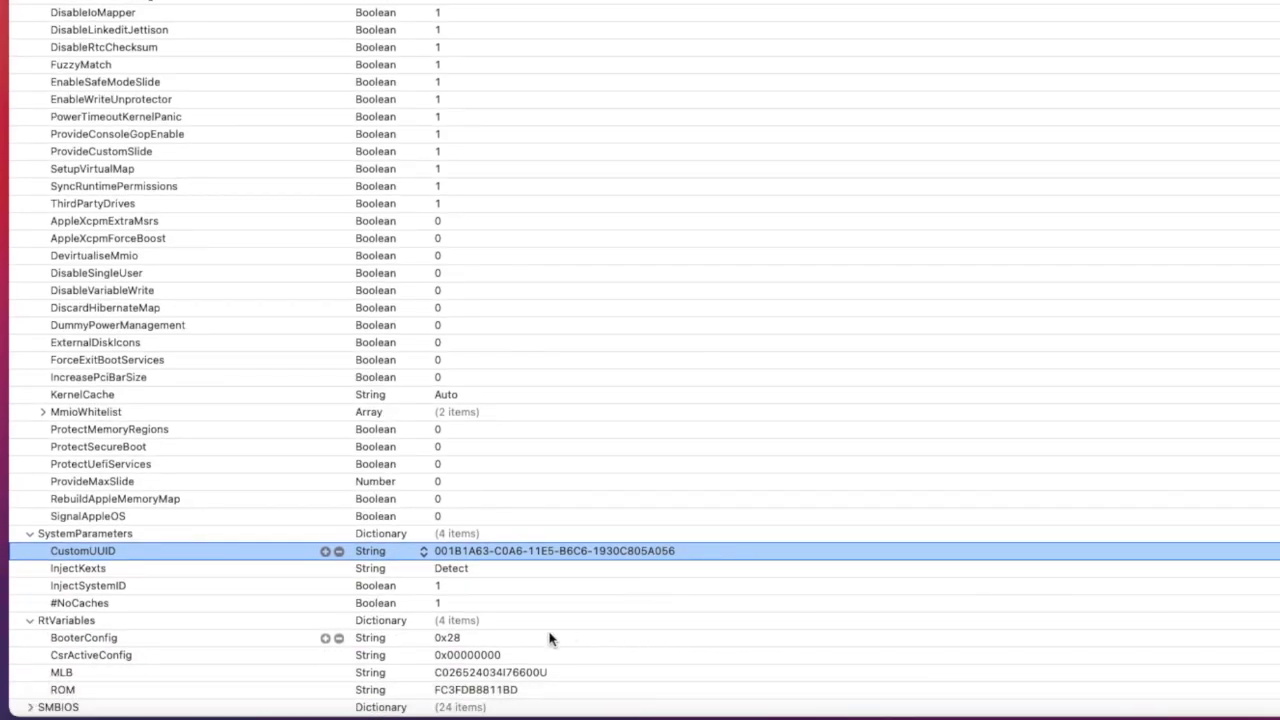
click(466, 659)
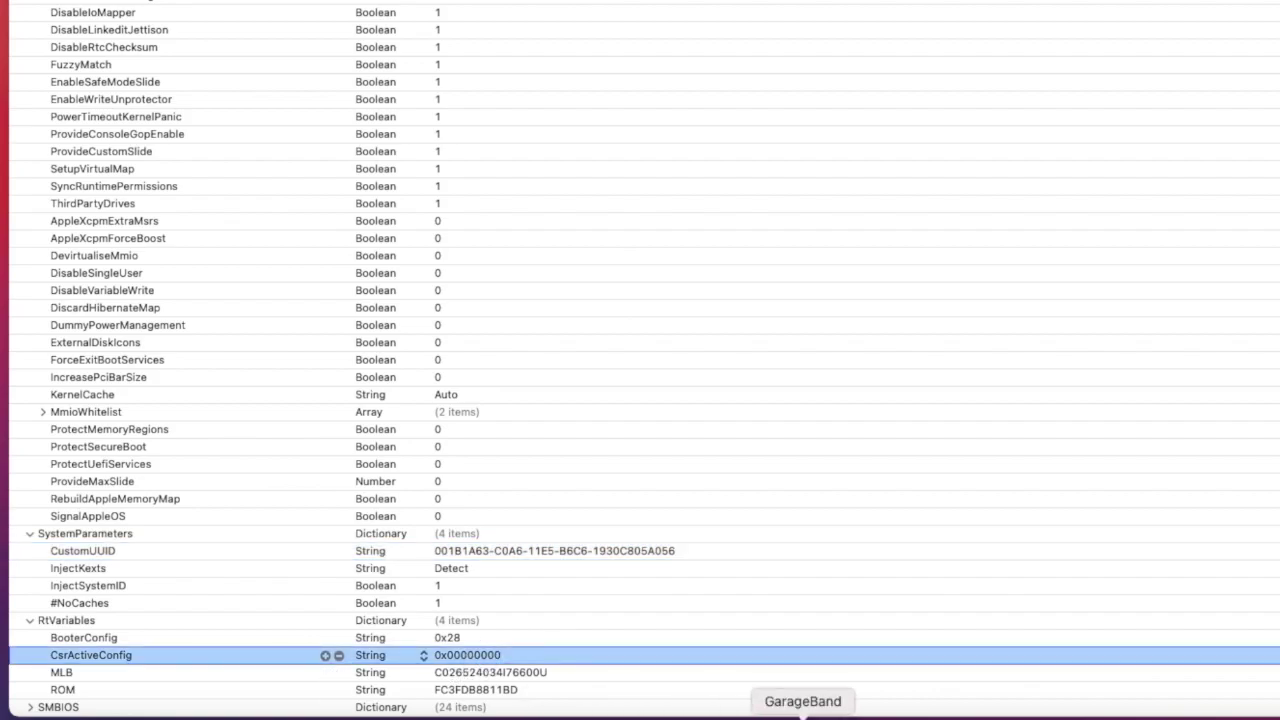
Step: Check the System Integrity Protection state in Terminal with the command csrutil status
click(849, 716)
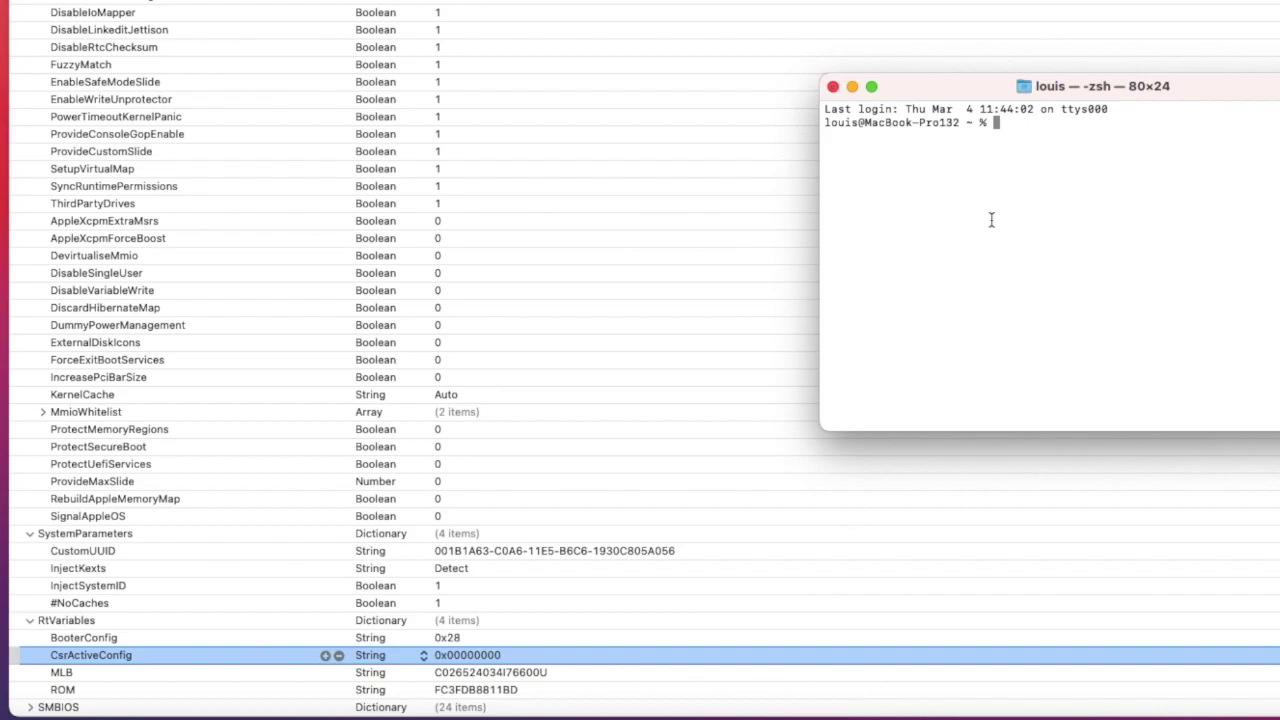
key(Up)
key(Up)
key(Up)
key(Up)
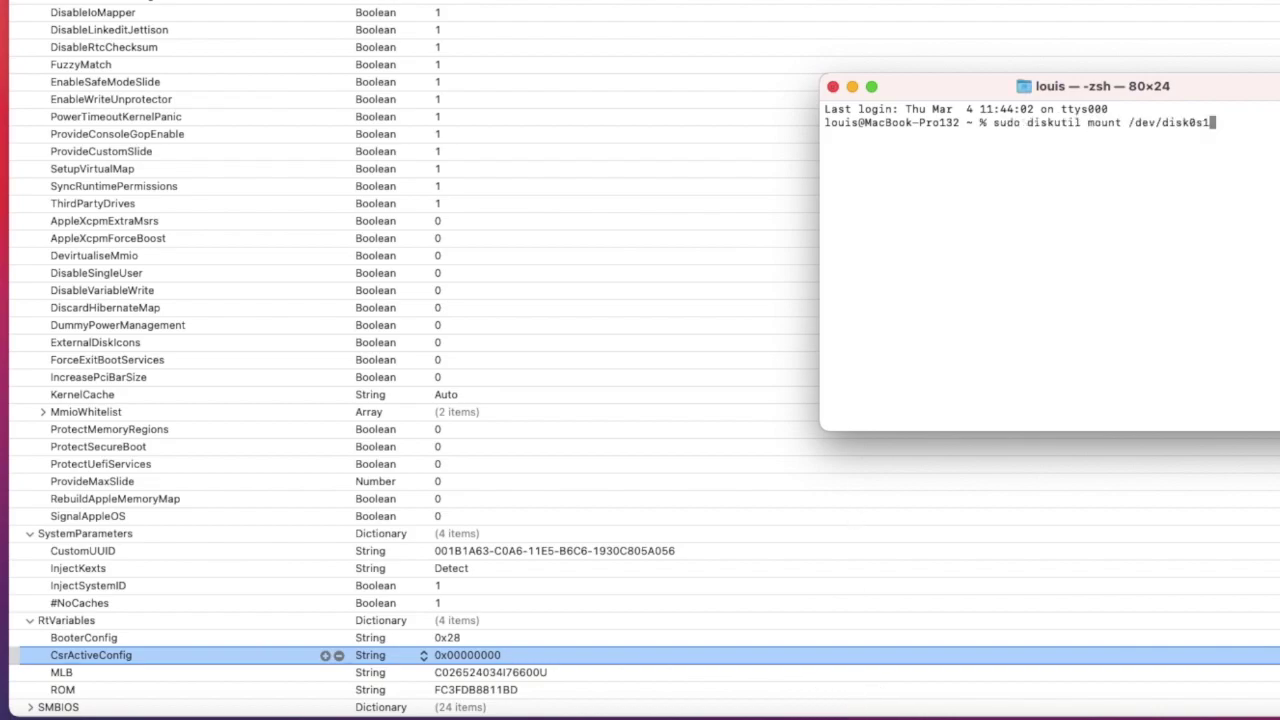
key(Up)
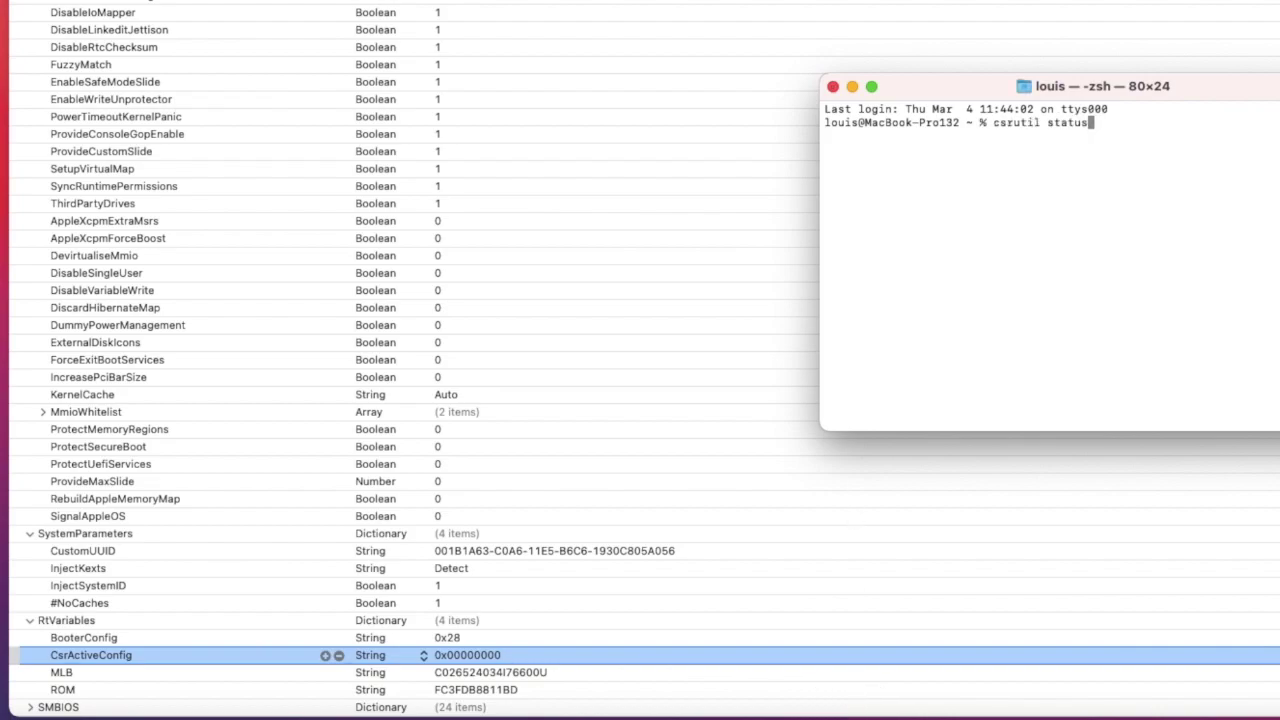
key(Return)
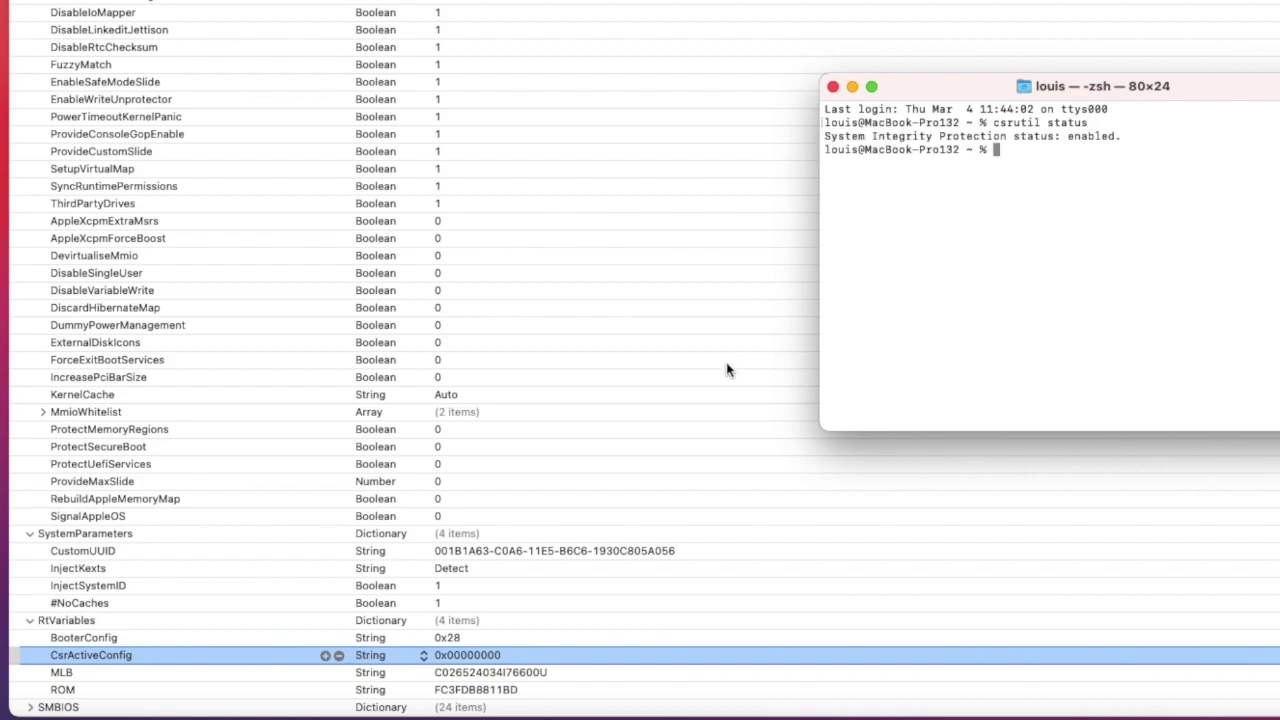
Step: Return to config.plist and examine the MLB and ROM entries under RtVariables
click(492, 678)
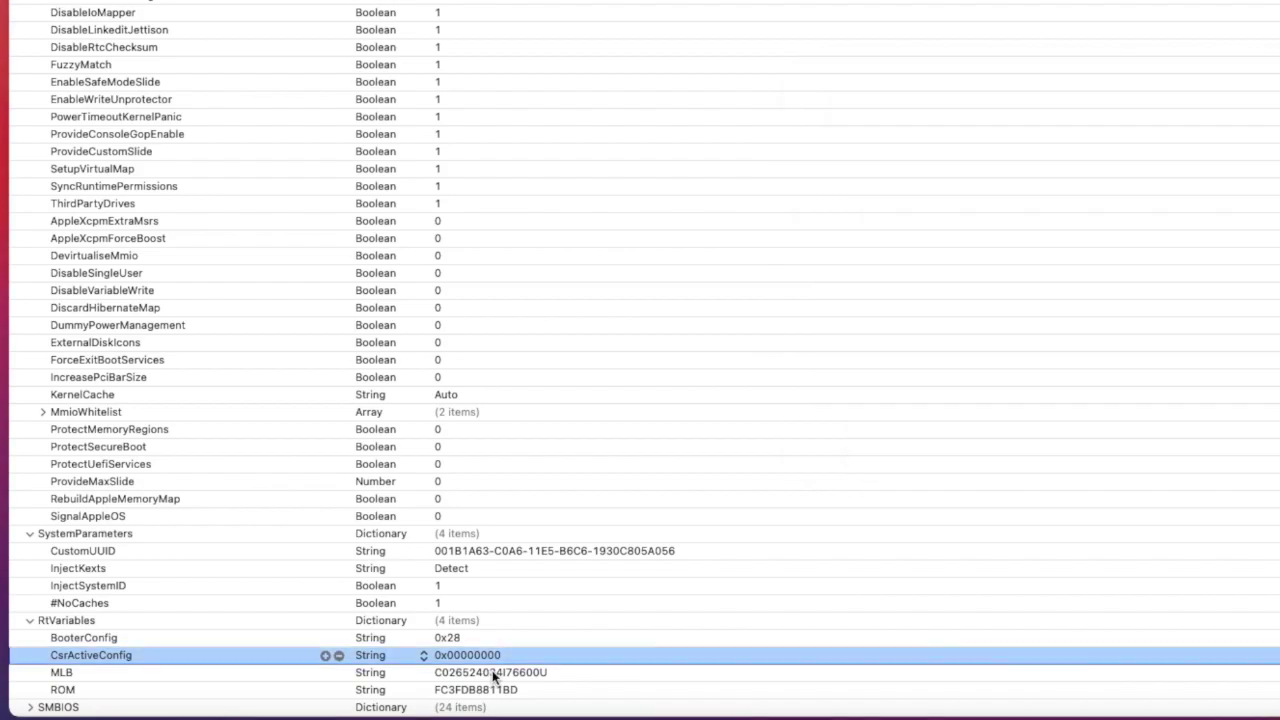
click(492, 677)
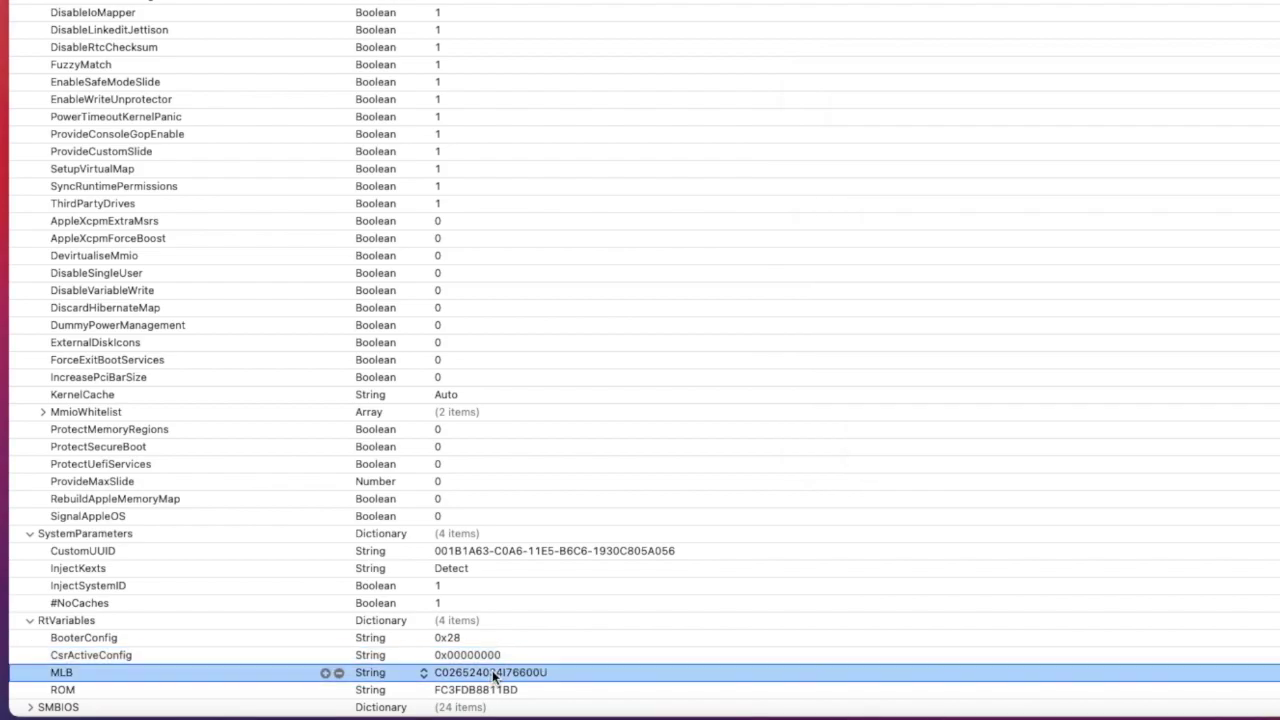
click(480, 695)
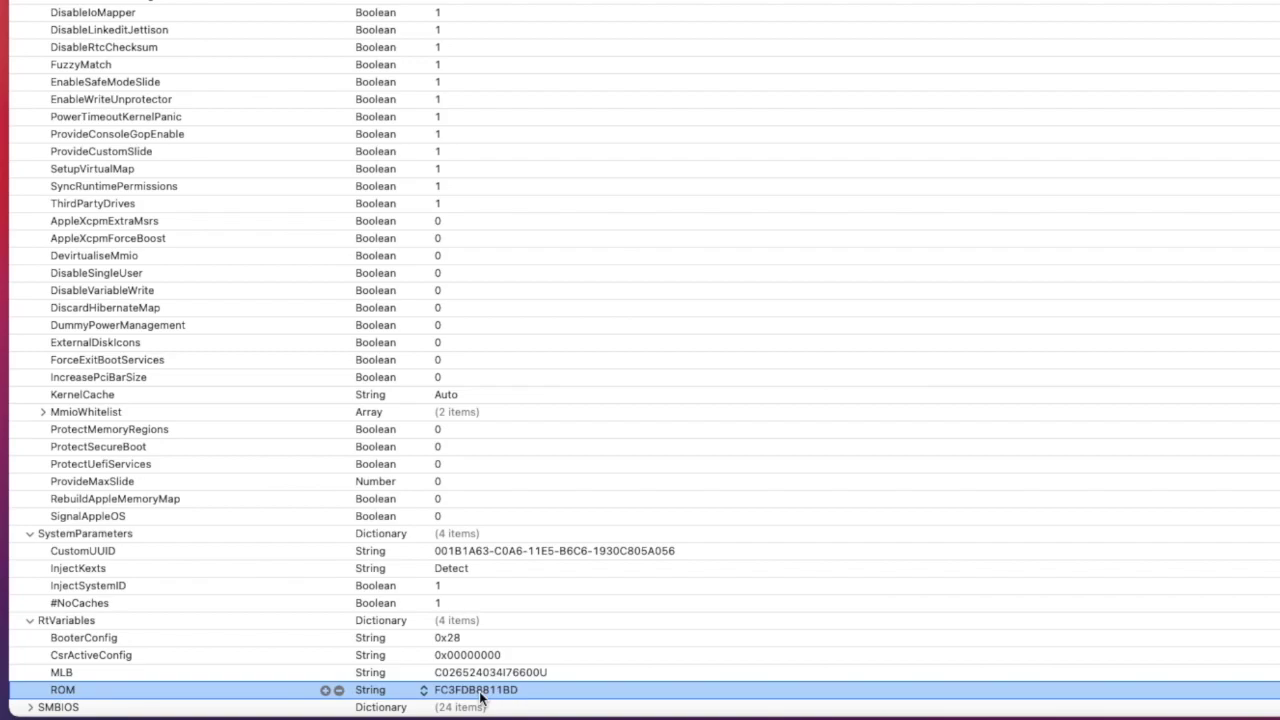
Step: Look up the Ethernet adapter's MAC address in the Network preferences' advanced hardware settings and compare it with the ROM entry
click(1128, 712)
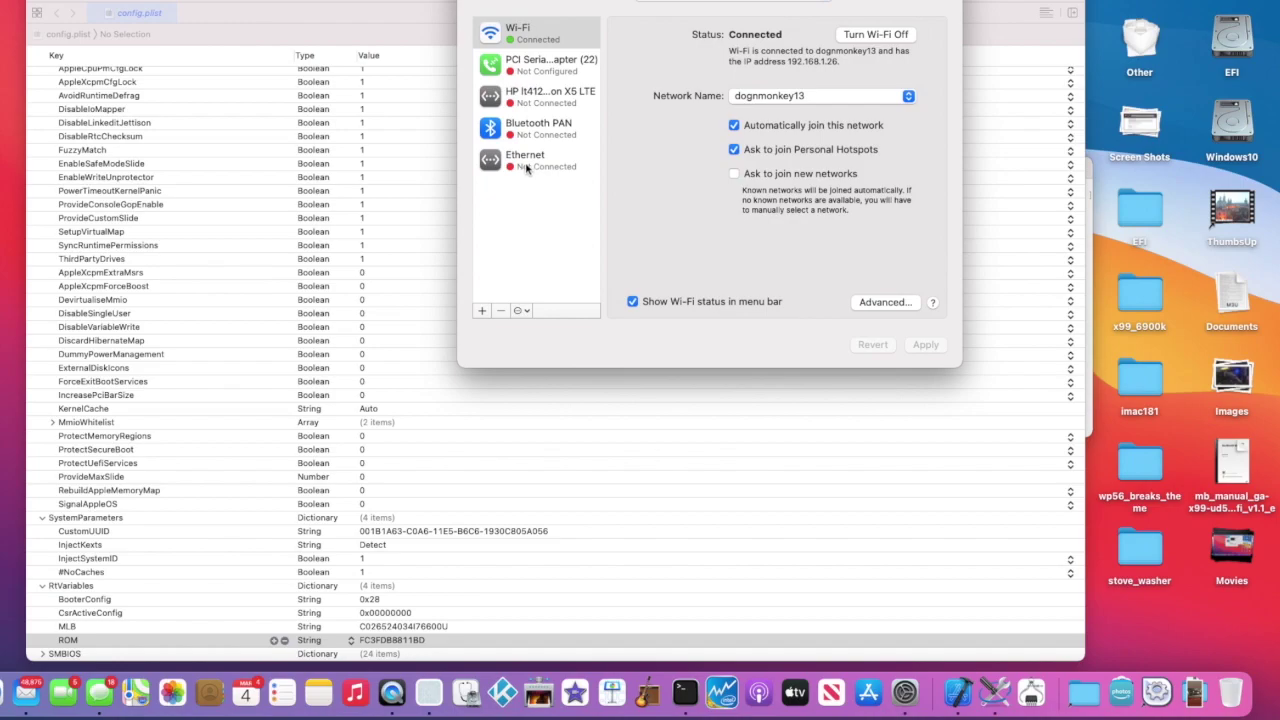
click(410, 404)
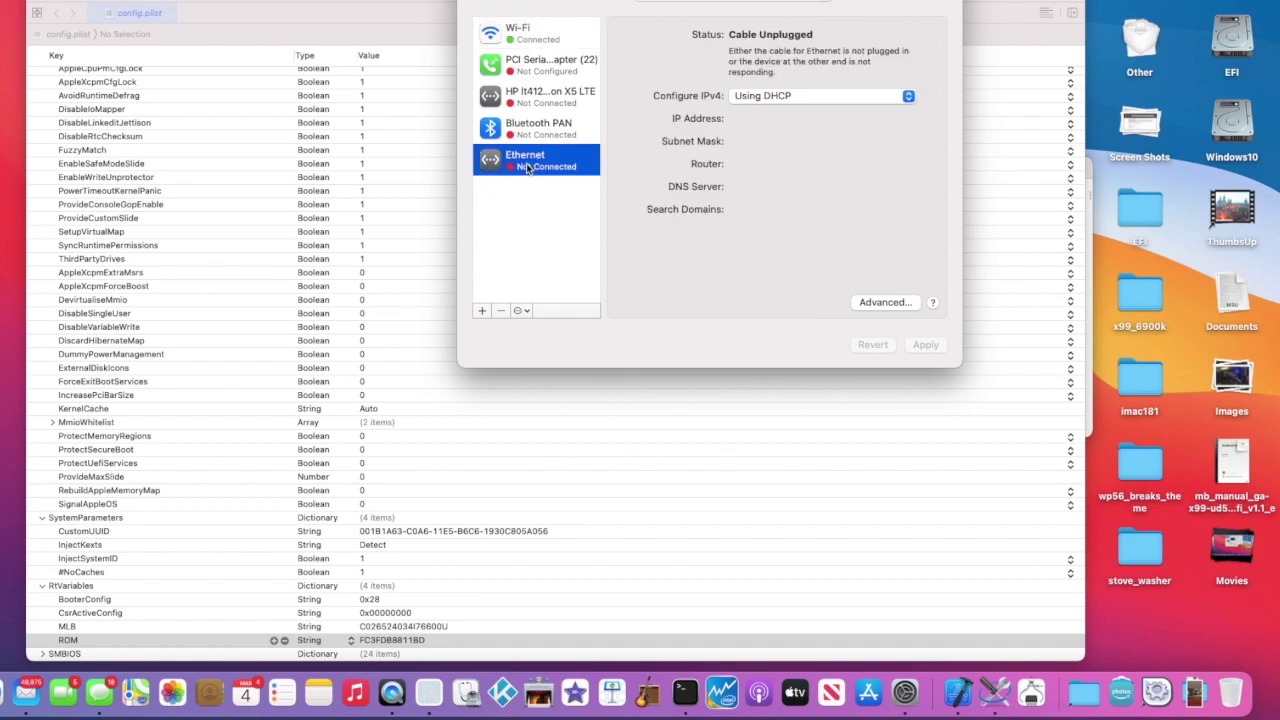
click(876, 302)
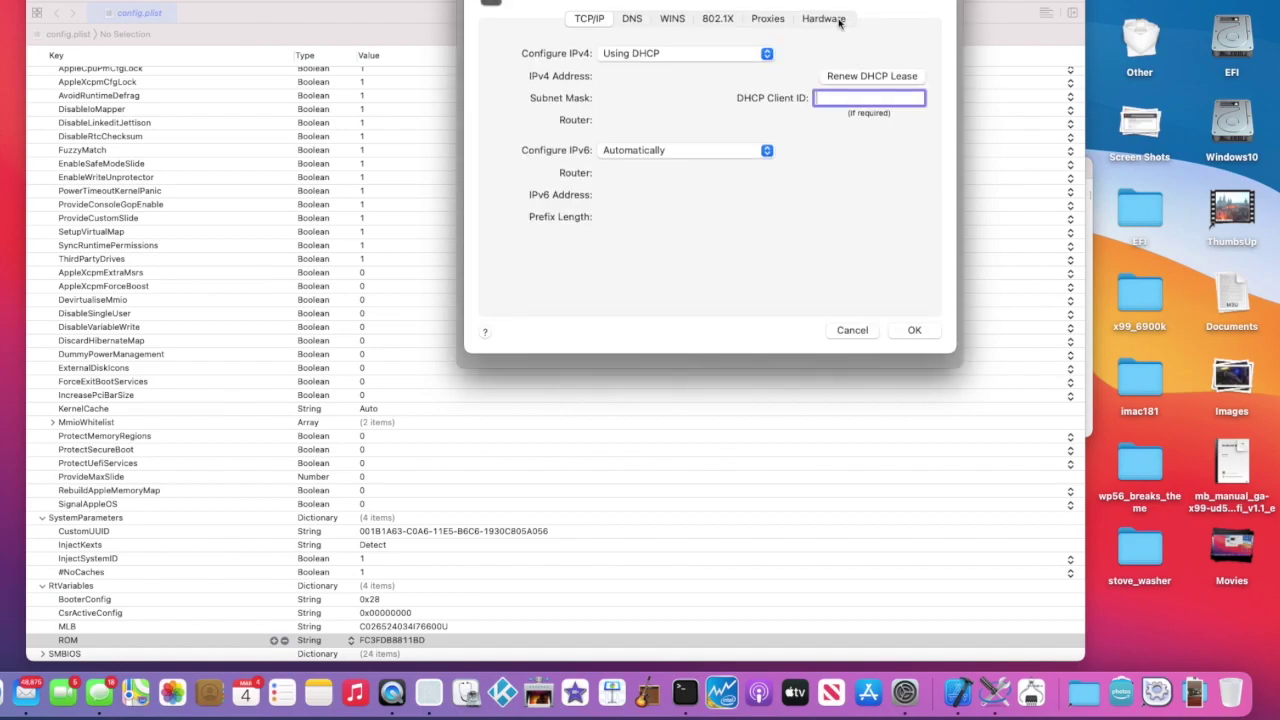
click(836, 19)
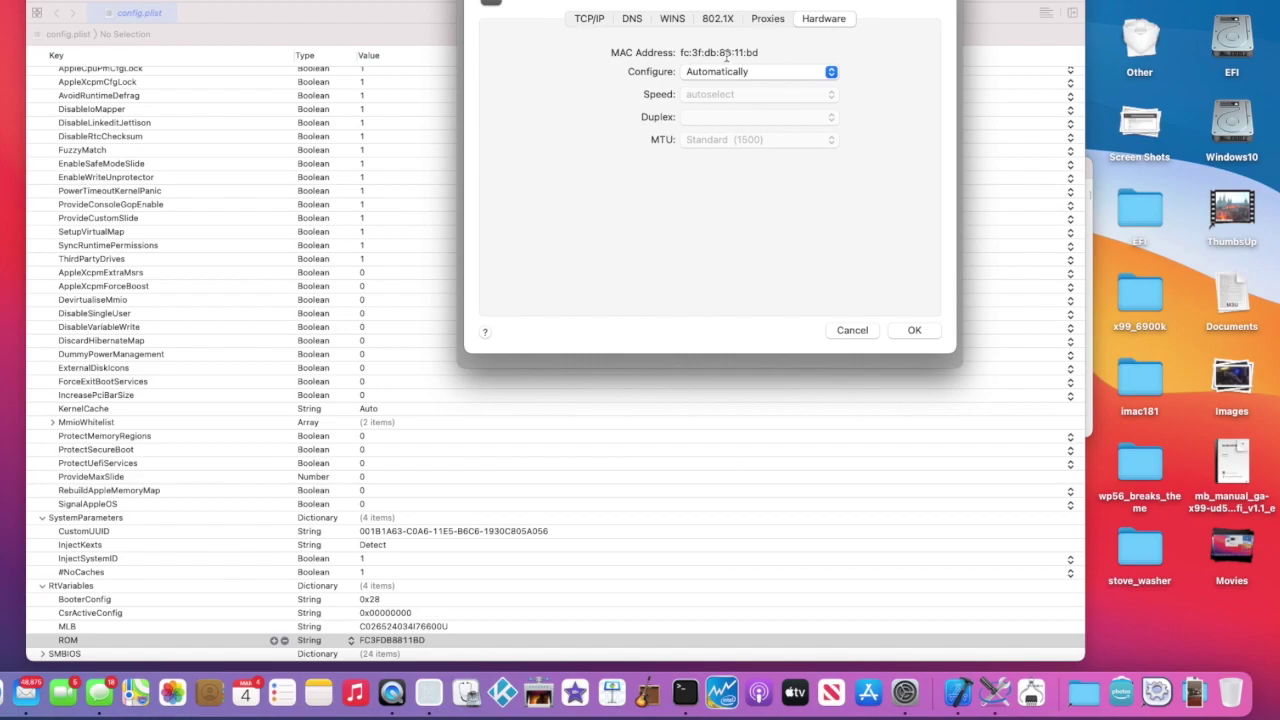
click(400, 641)
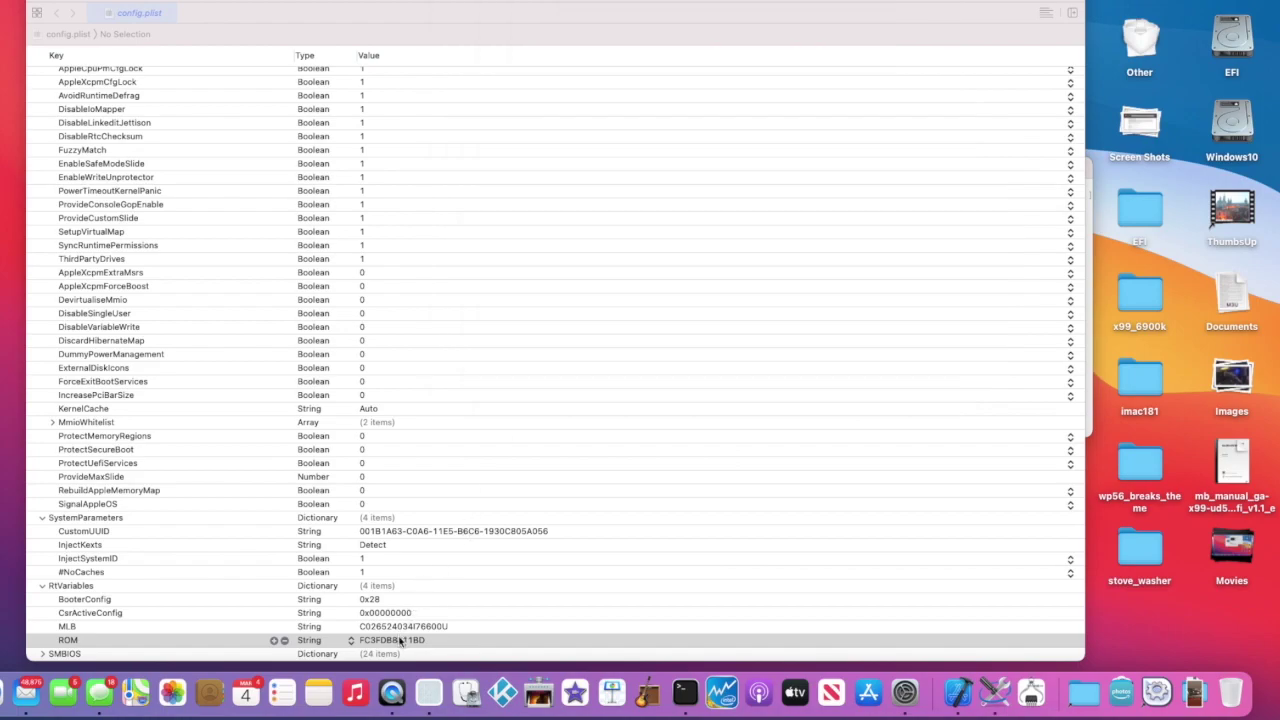
Step: Expand the SMBIOS dictionary and review its BIOS, board, chassis and firmware entries
click(43, 654)
scroll(480, 530, down, 5)
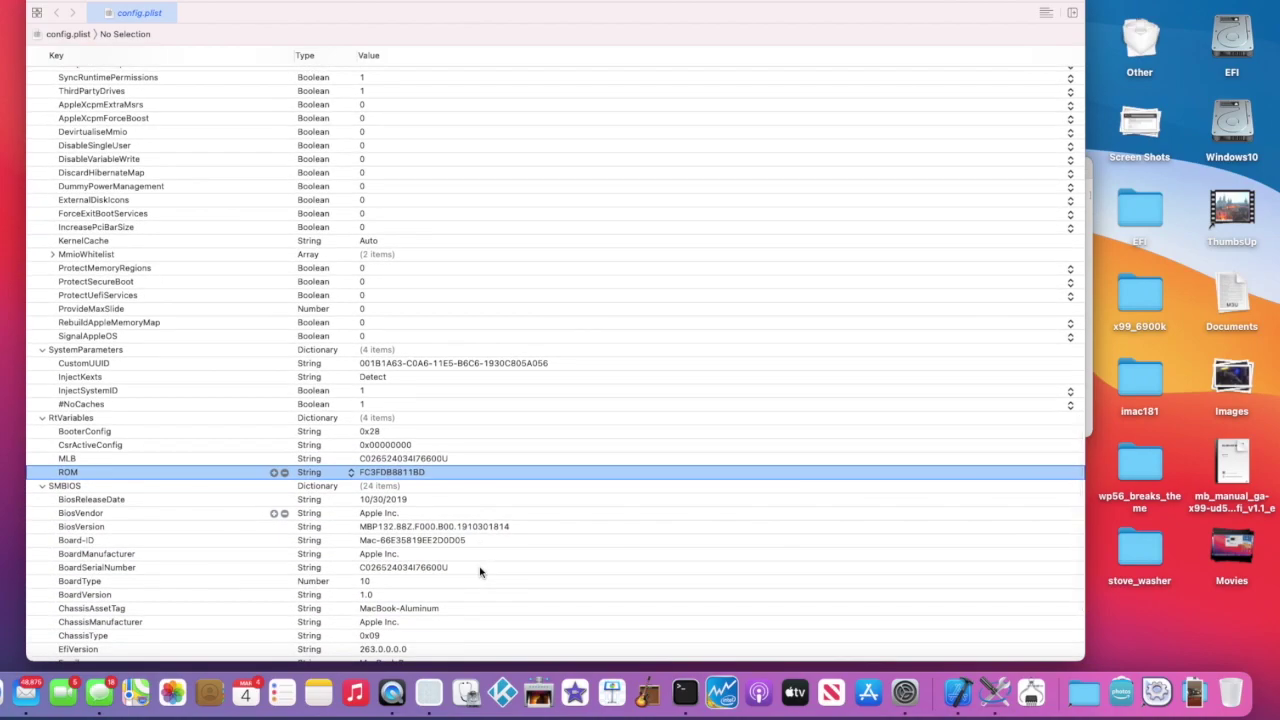
scroll(480, 572, down, 3)
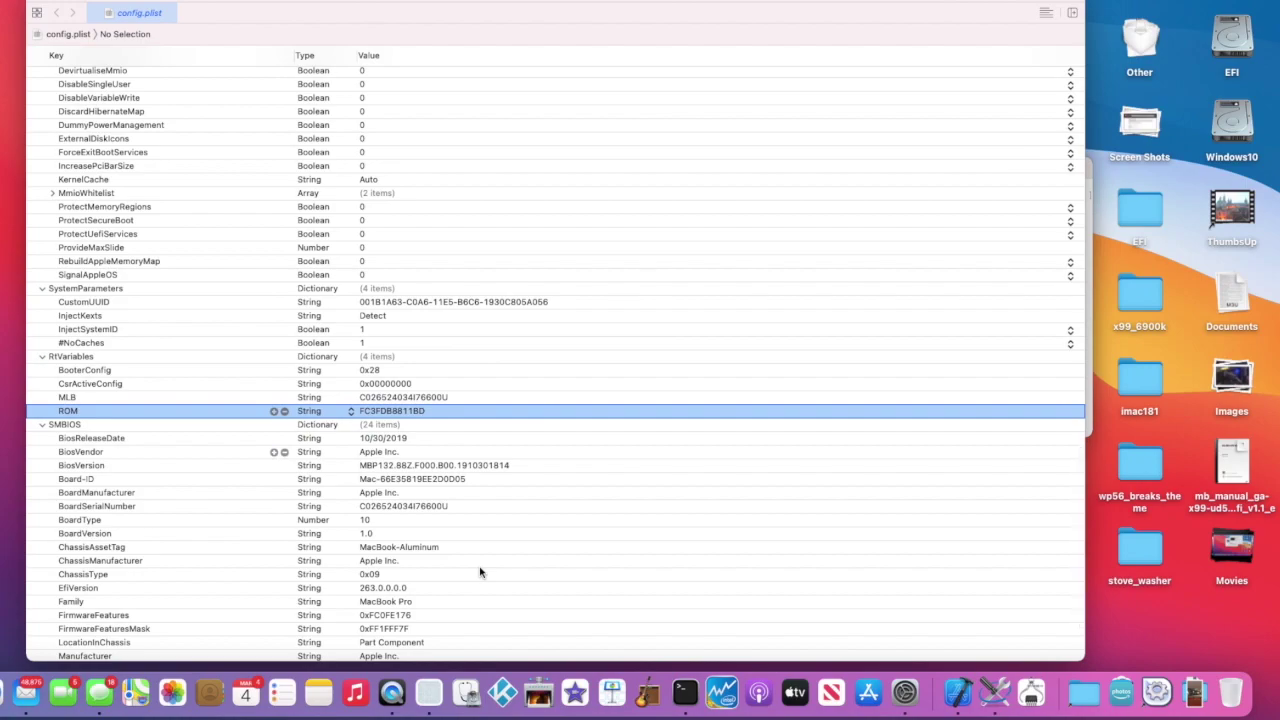
Step: Hide the config.plist editor, dismiss the advanced Ethernet settings, hide the Network preferences and close the Terminal window
key(cmd+h)
click(912, 331)
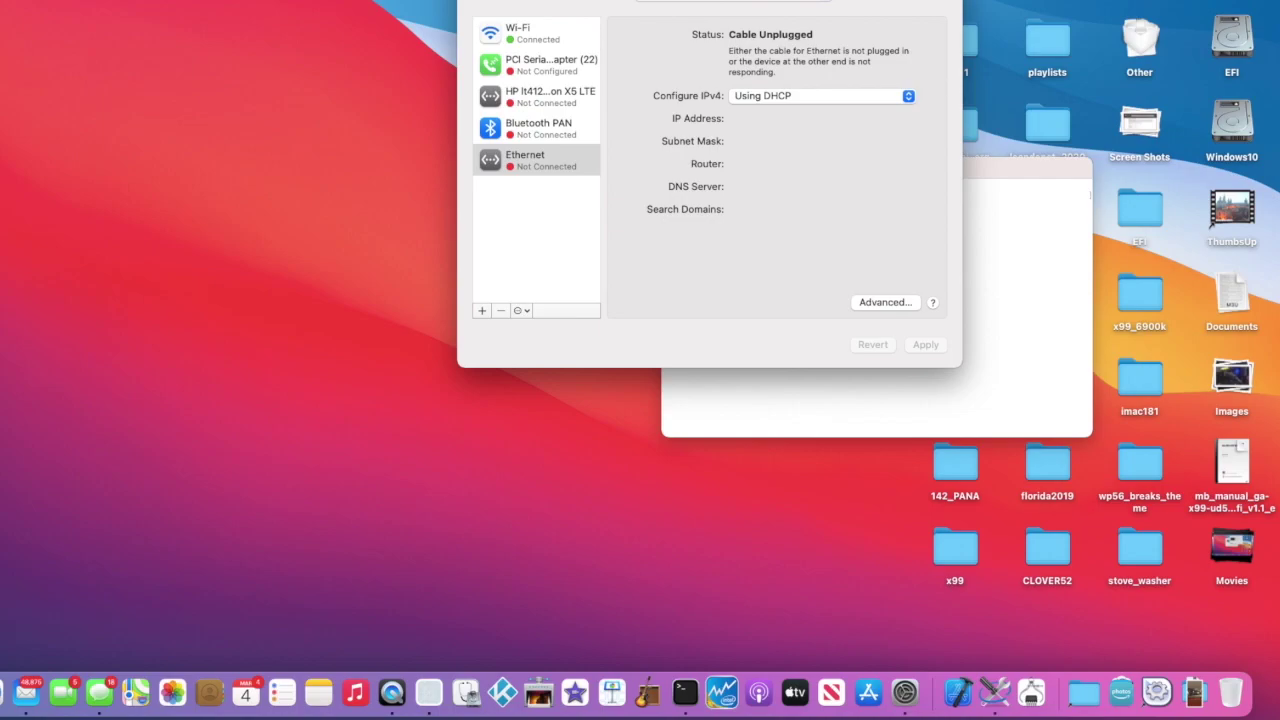
key(super+h)
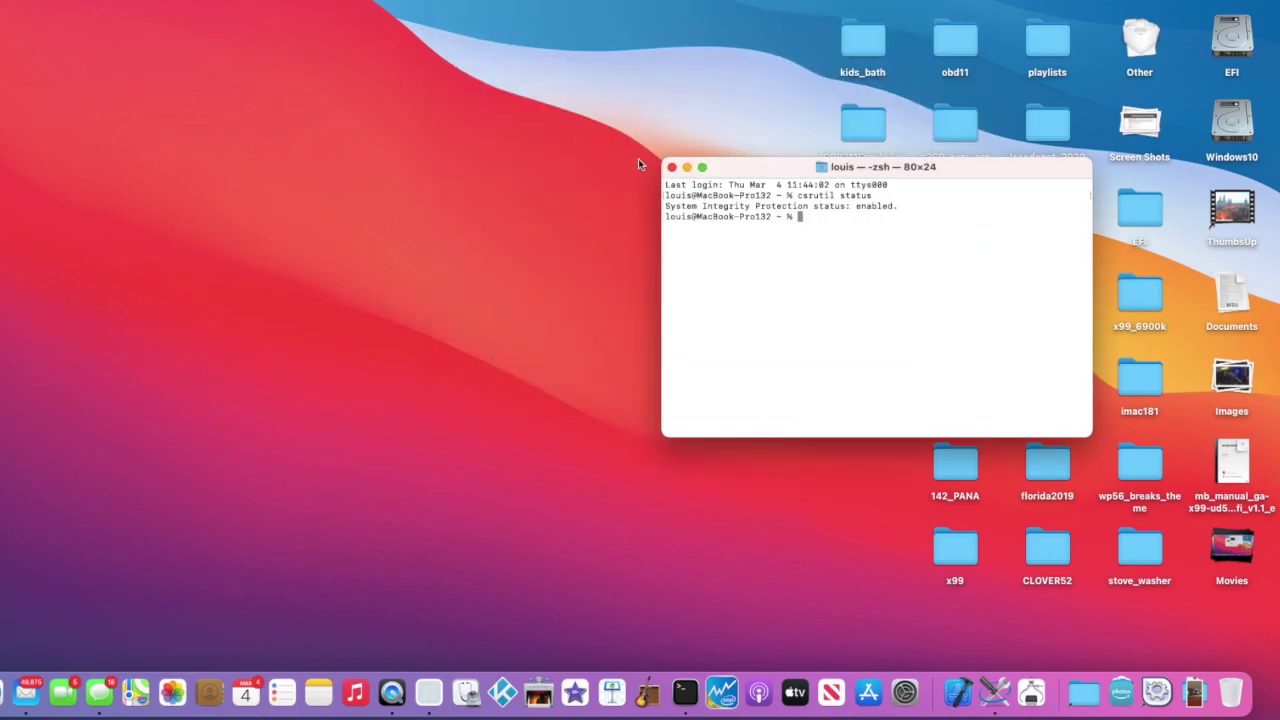
click(673, 168)
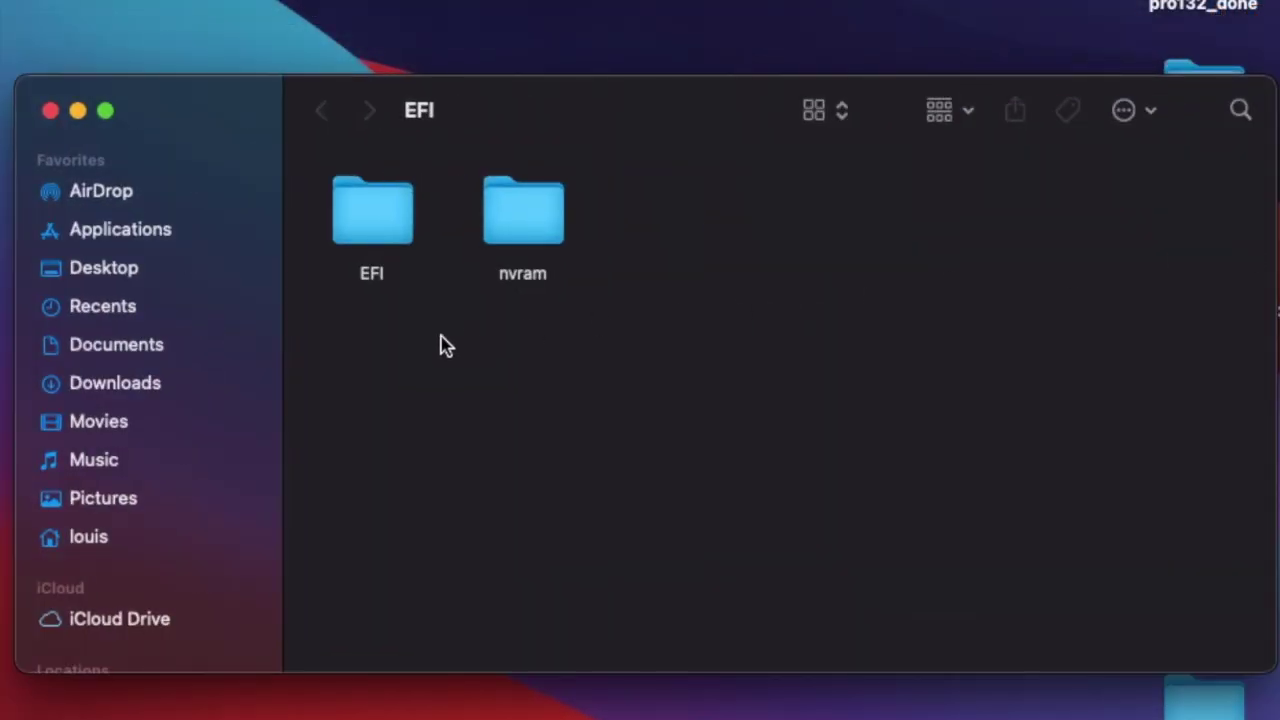
Step: Open the Microsoft Boot folder inside EFI, examine the bootmgfw-orig.efi file among the boot files, and return to the EFI folder
double_click(371, 232)
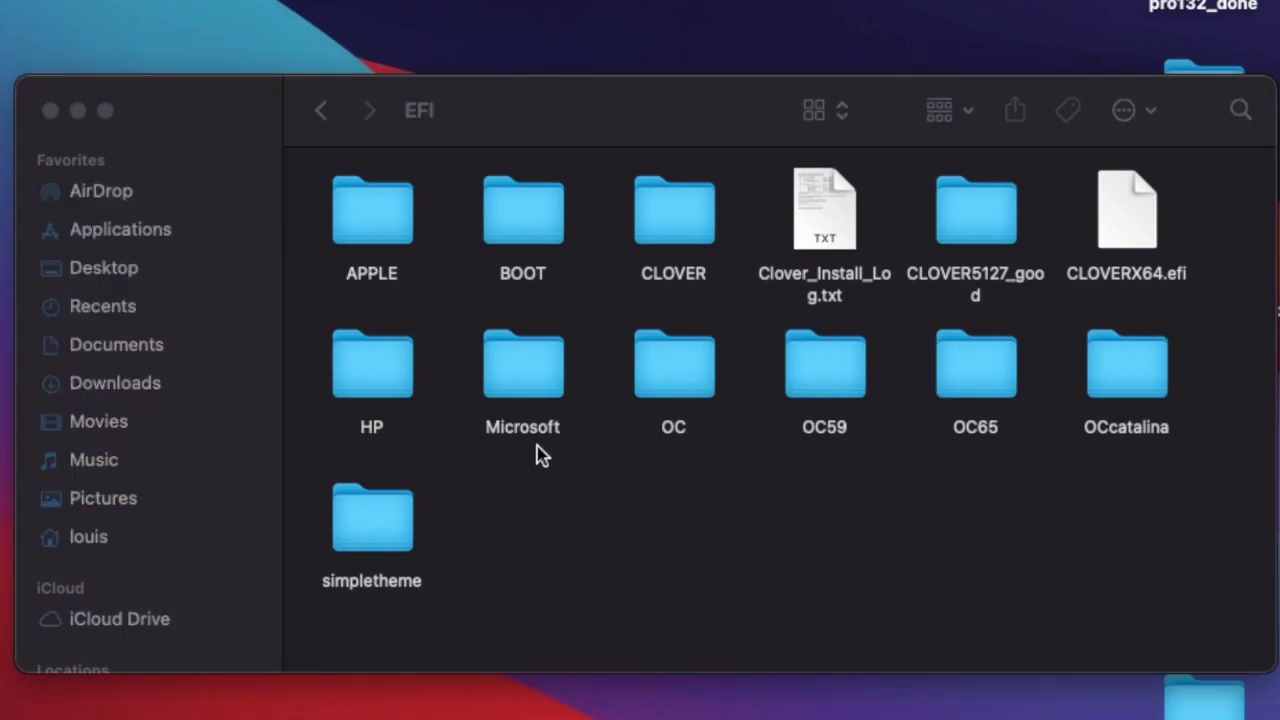
double_click(530, 387)
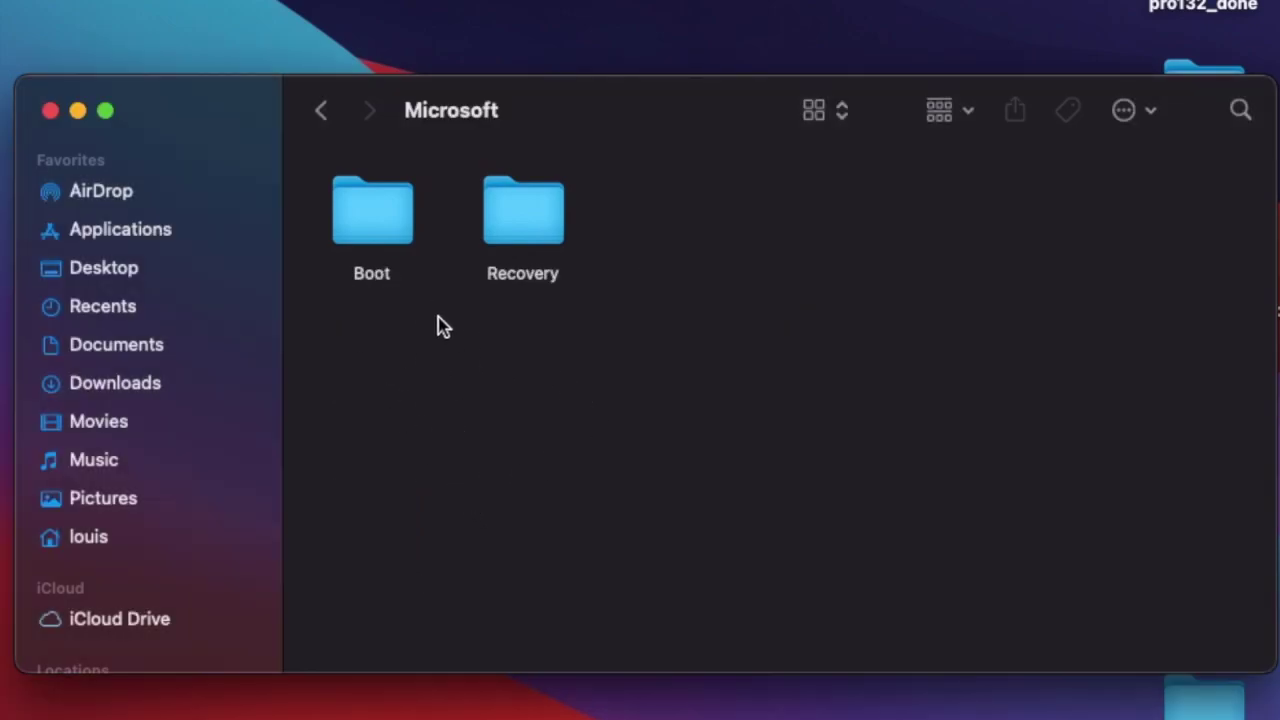
click(389, 238)
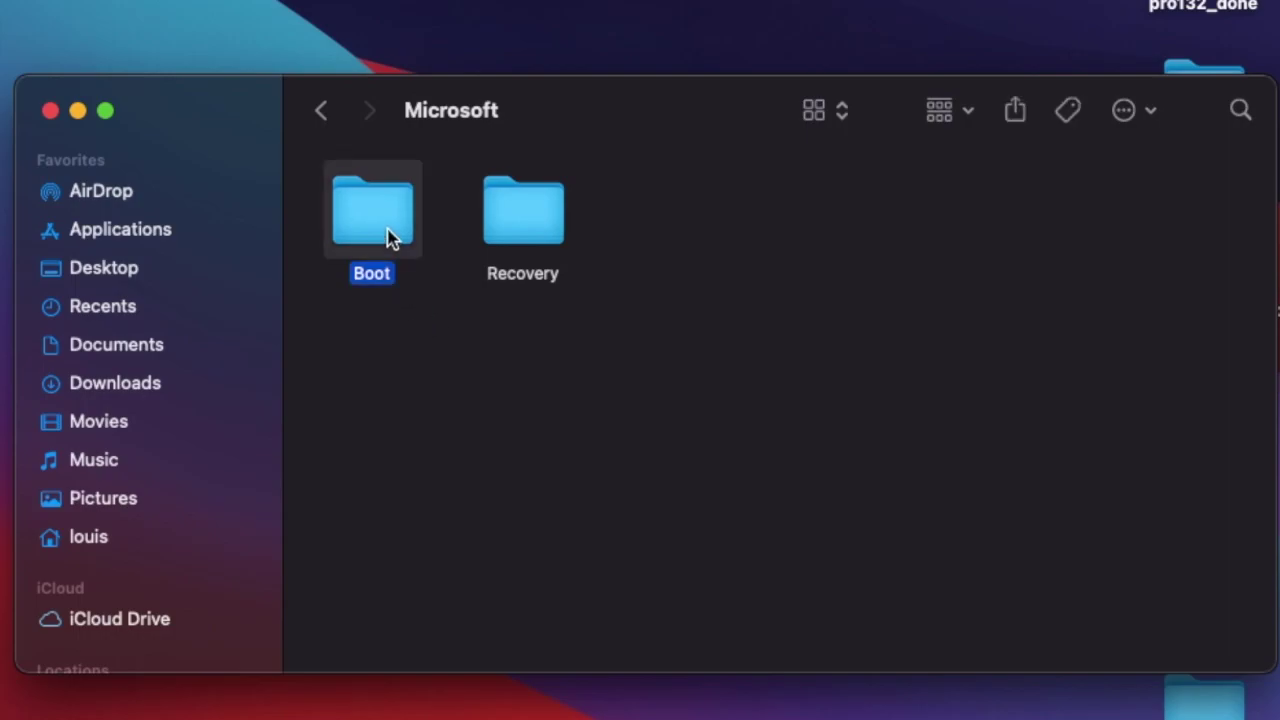
double_click(389, 238)
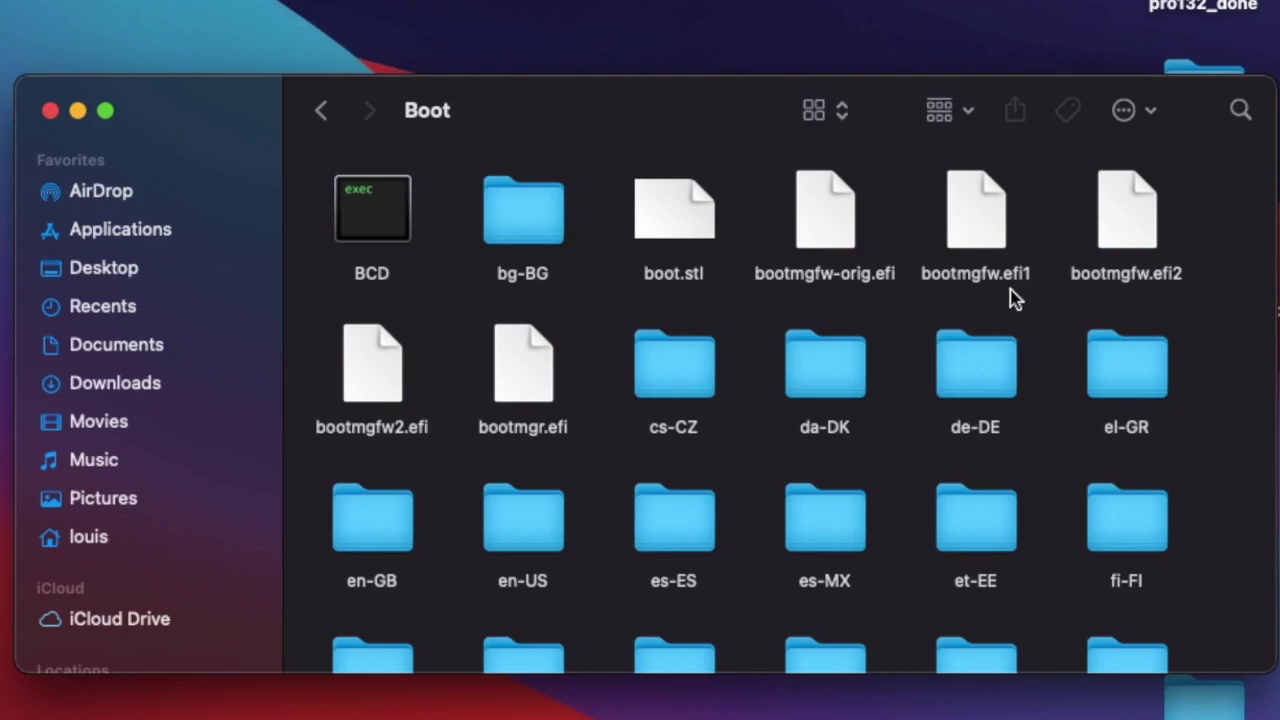
click(843, 287)
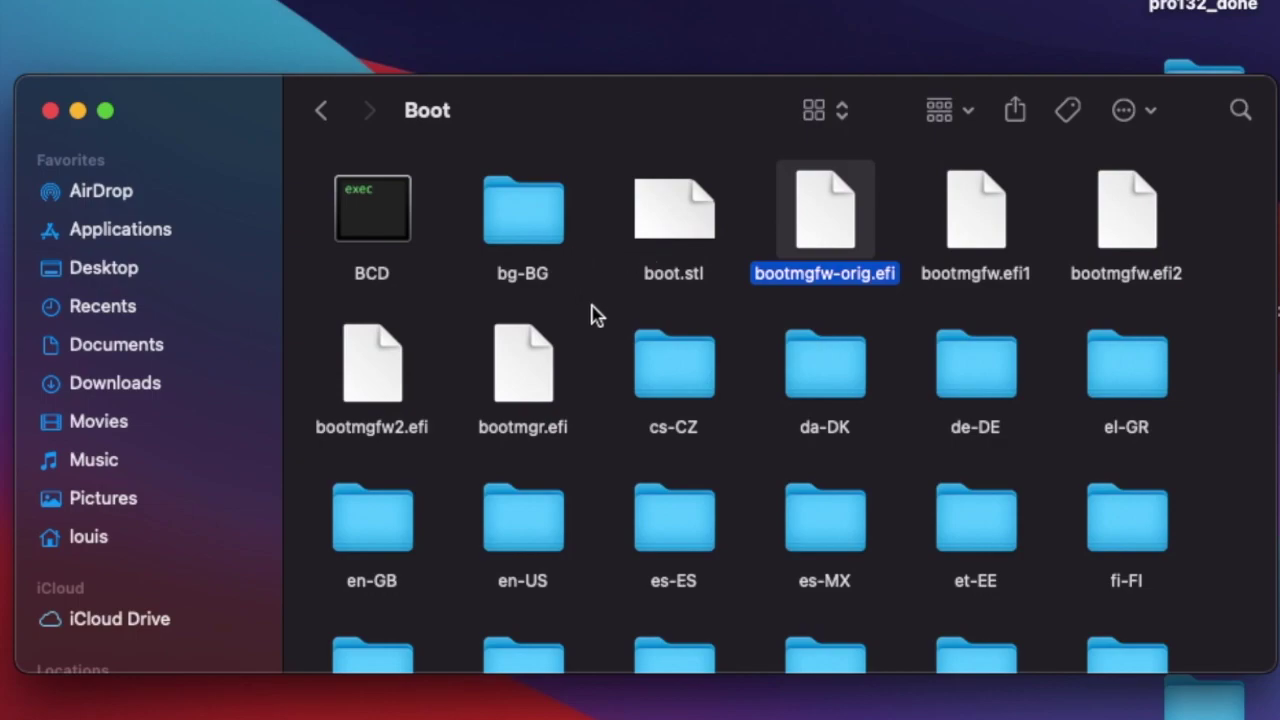
click(328, 117)
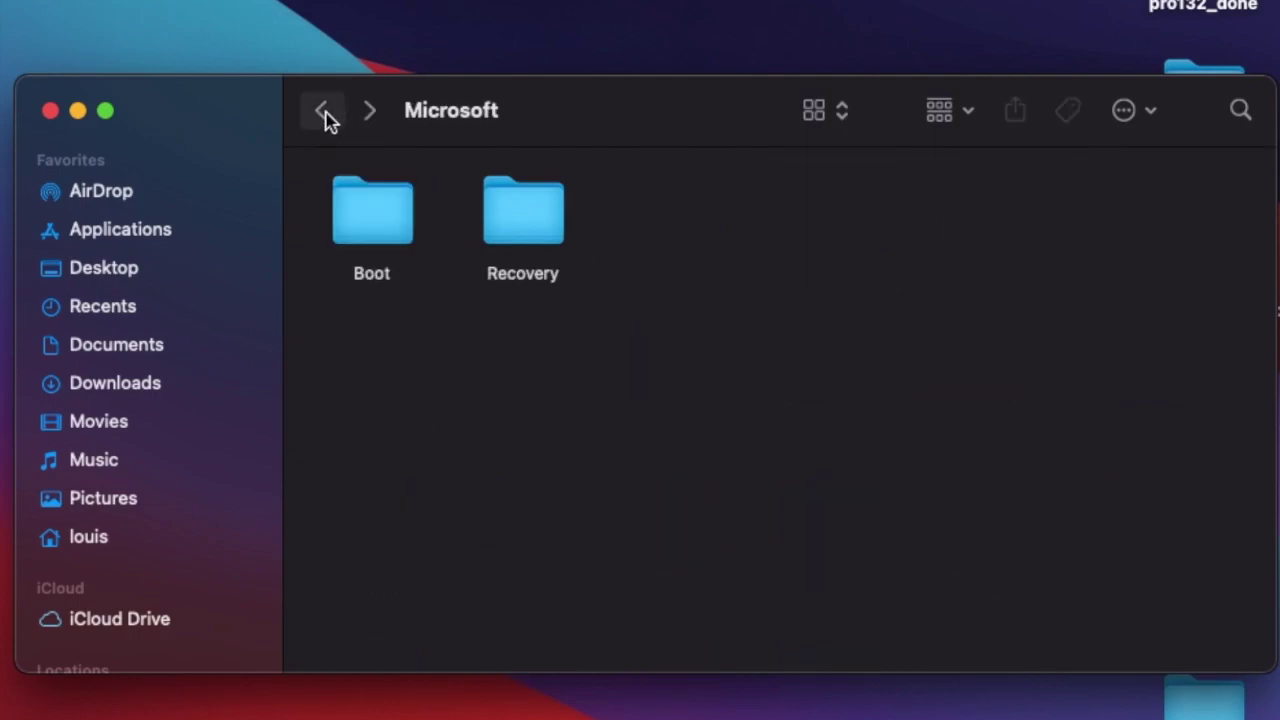
click(324, 113)
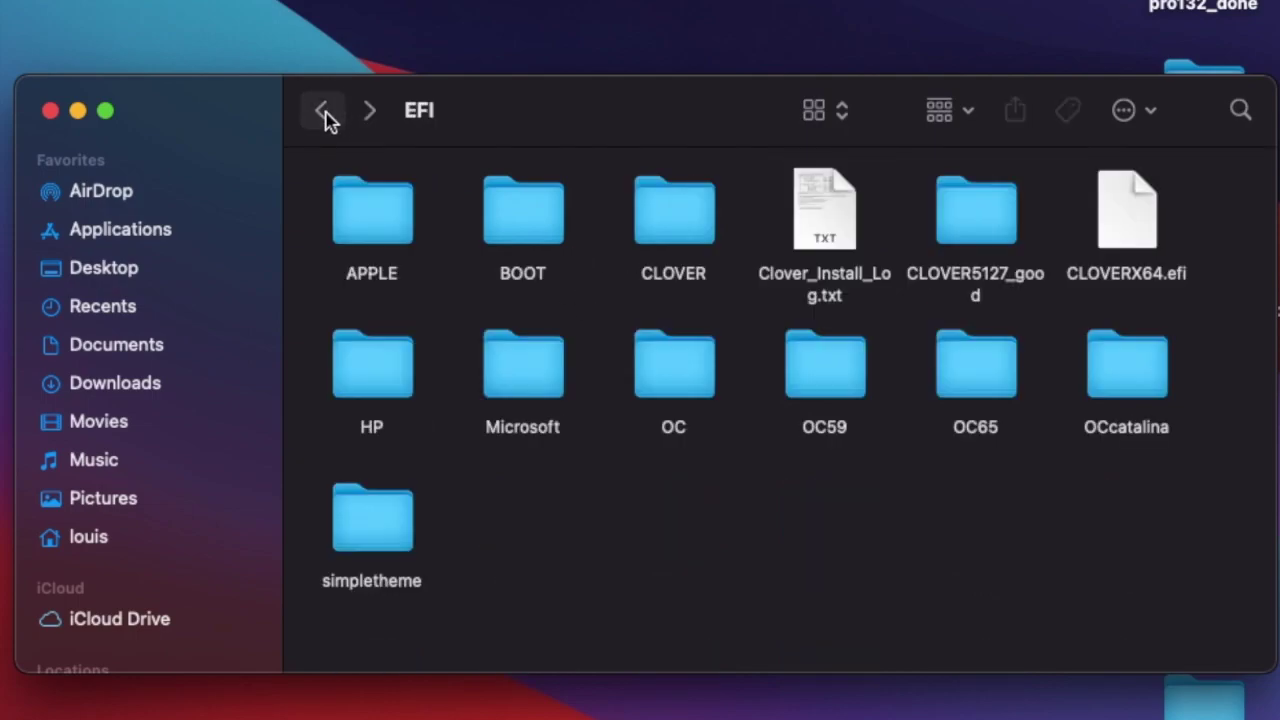
Step: Open the BOOT folder, examine BOOTX64.efi beside its alternate versions, and return to the EFI folder
double_click(537, 224)
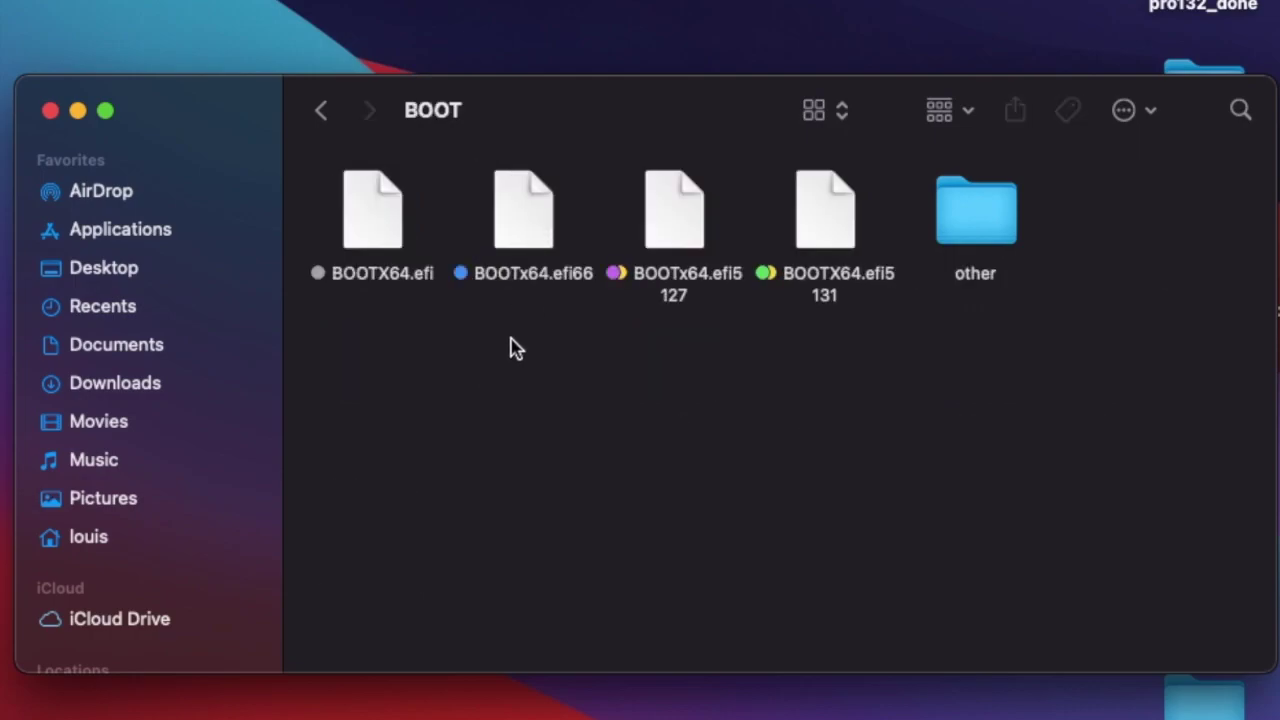
click(378, 275)
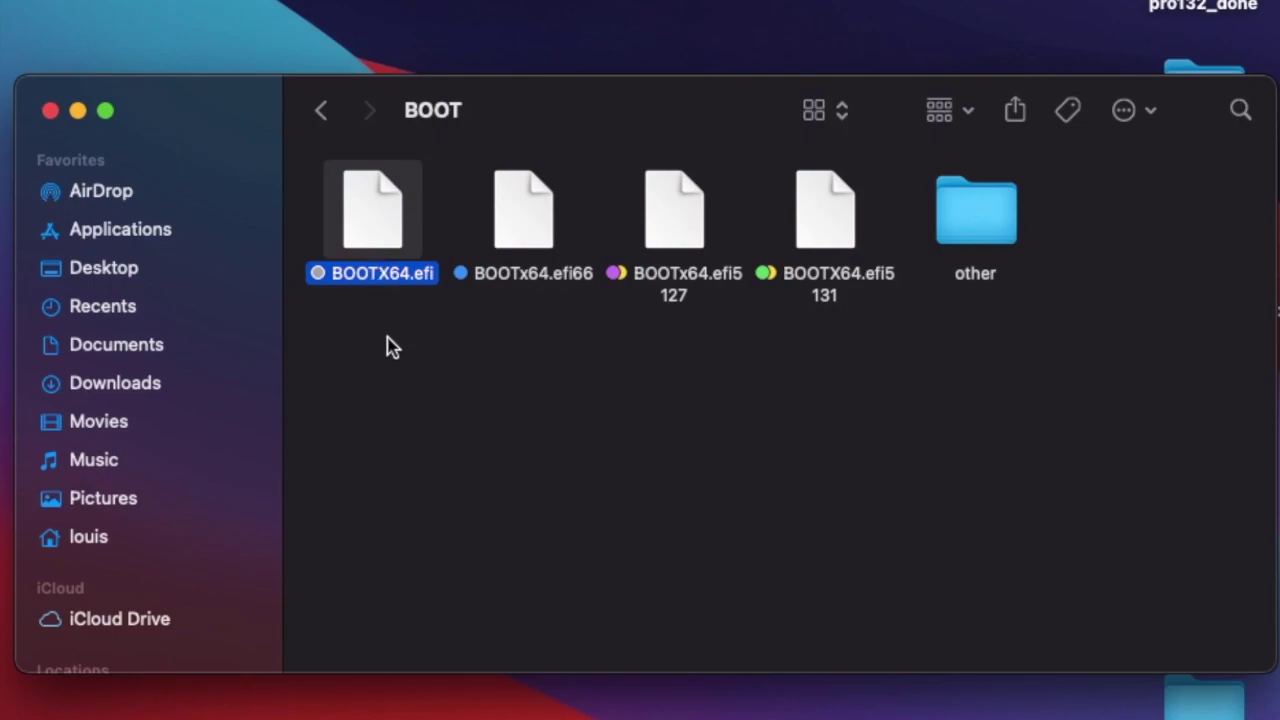
click(320, 110)
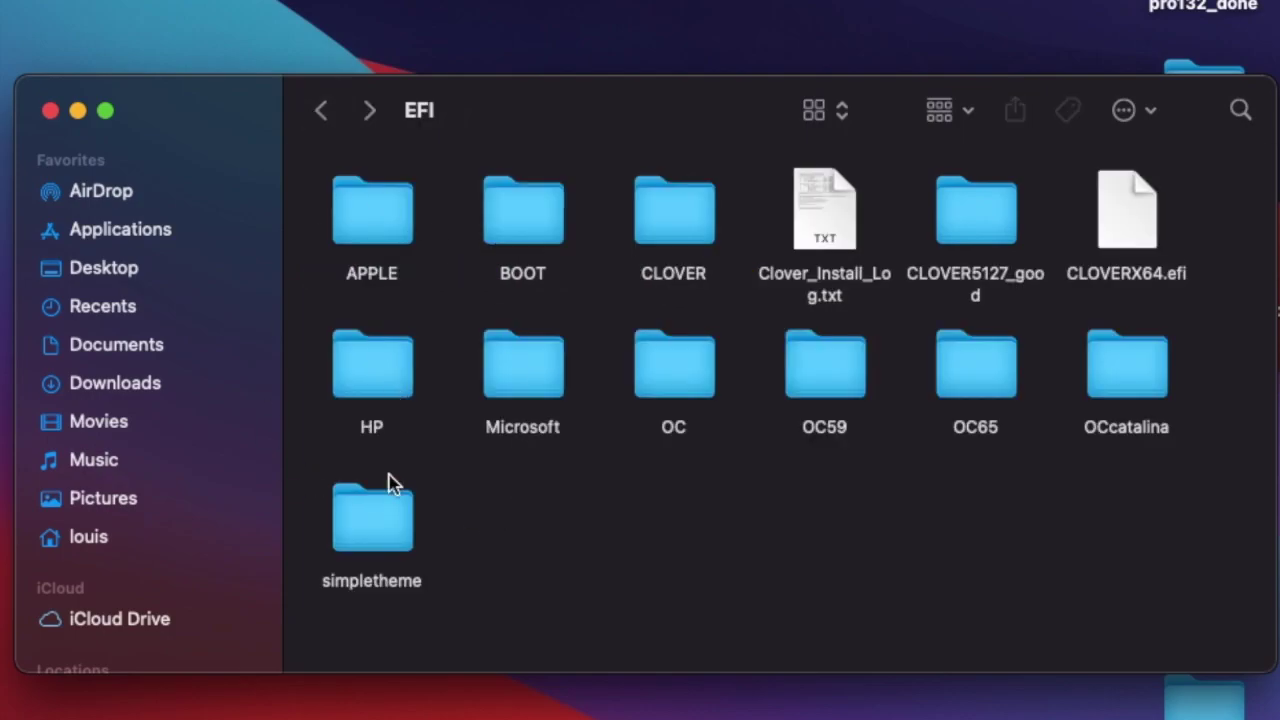